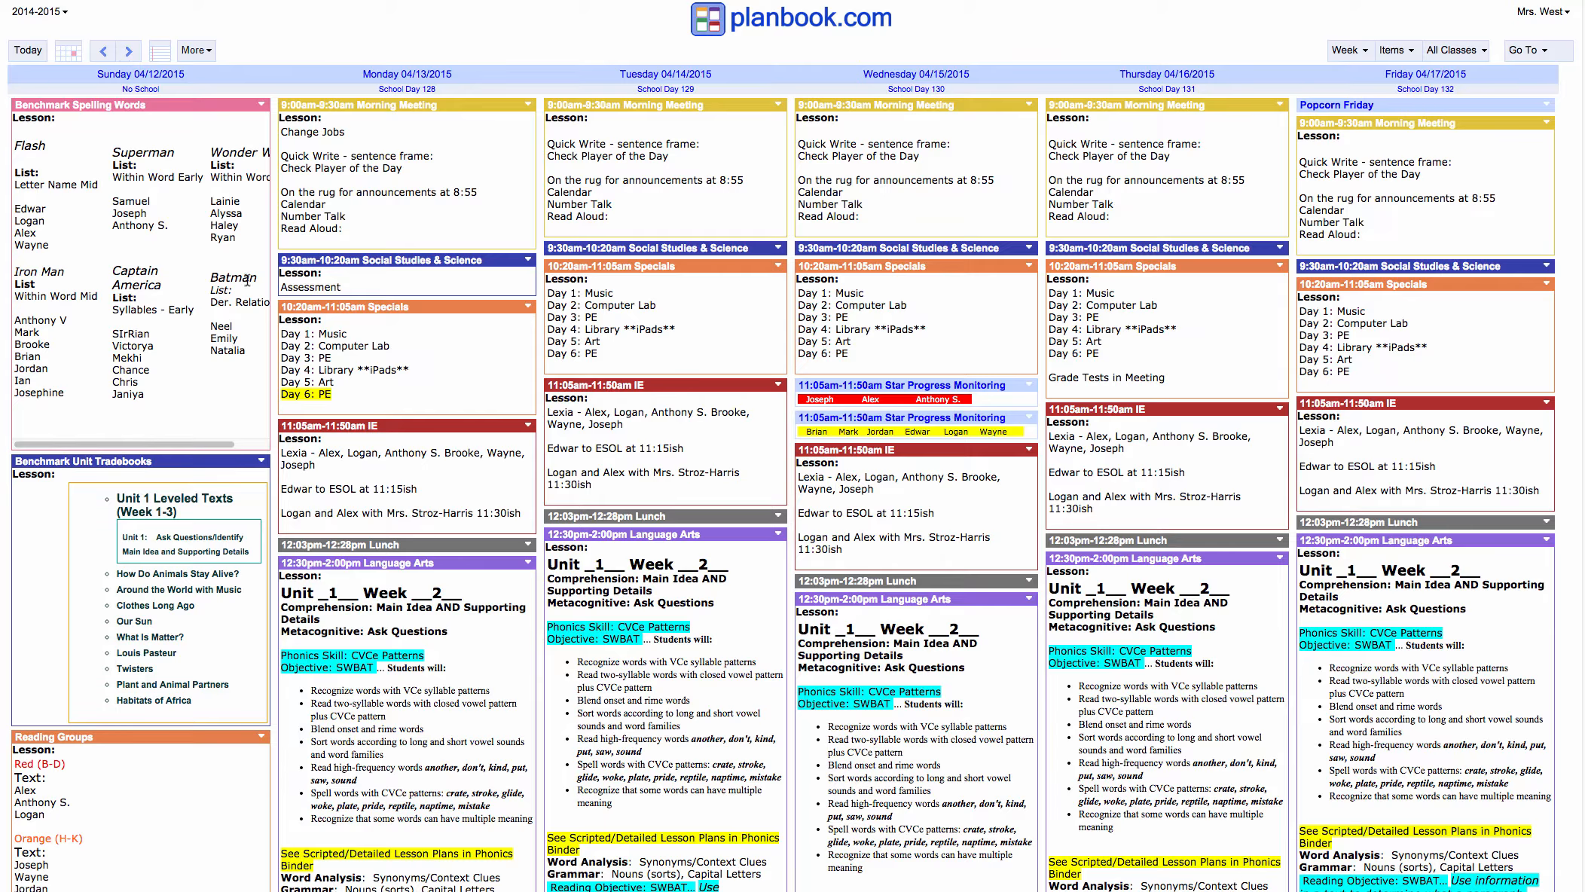
- Delete Sunday 04/12/2015's Benchmark Unit Tradebooks lesson without shifting the other lessons
{"action": "left_click", "coordinate": [261, 461]}
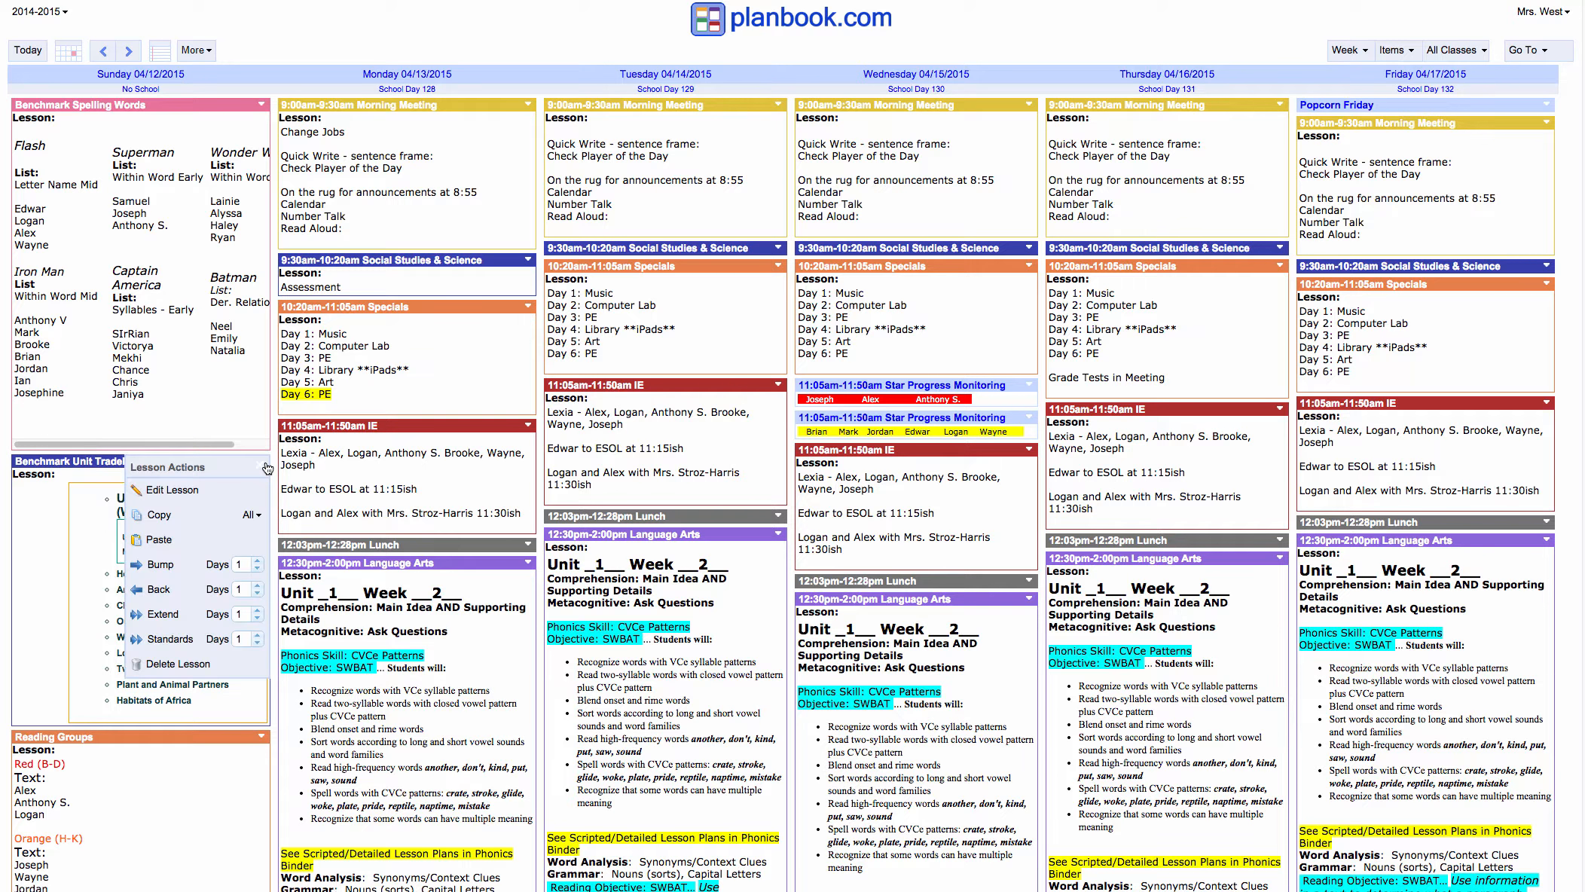
{"action": "left_click", "coordinate": [202, 665]}
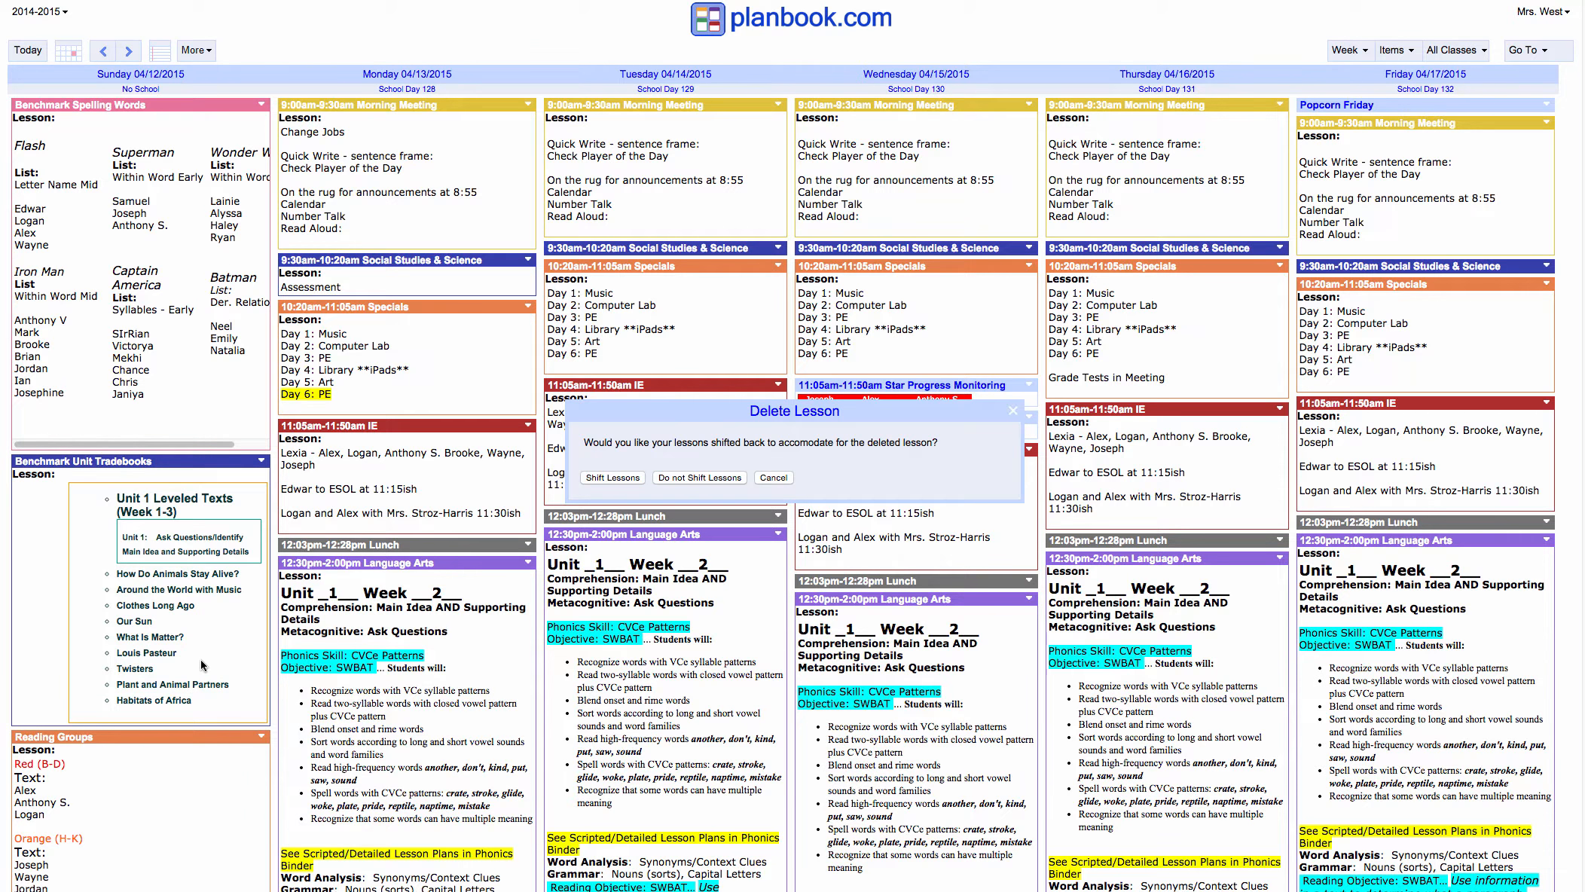
{"action": "left_click", "coordinate": [693, 478]}
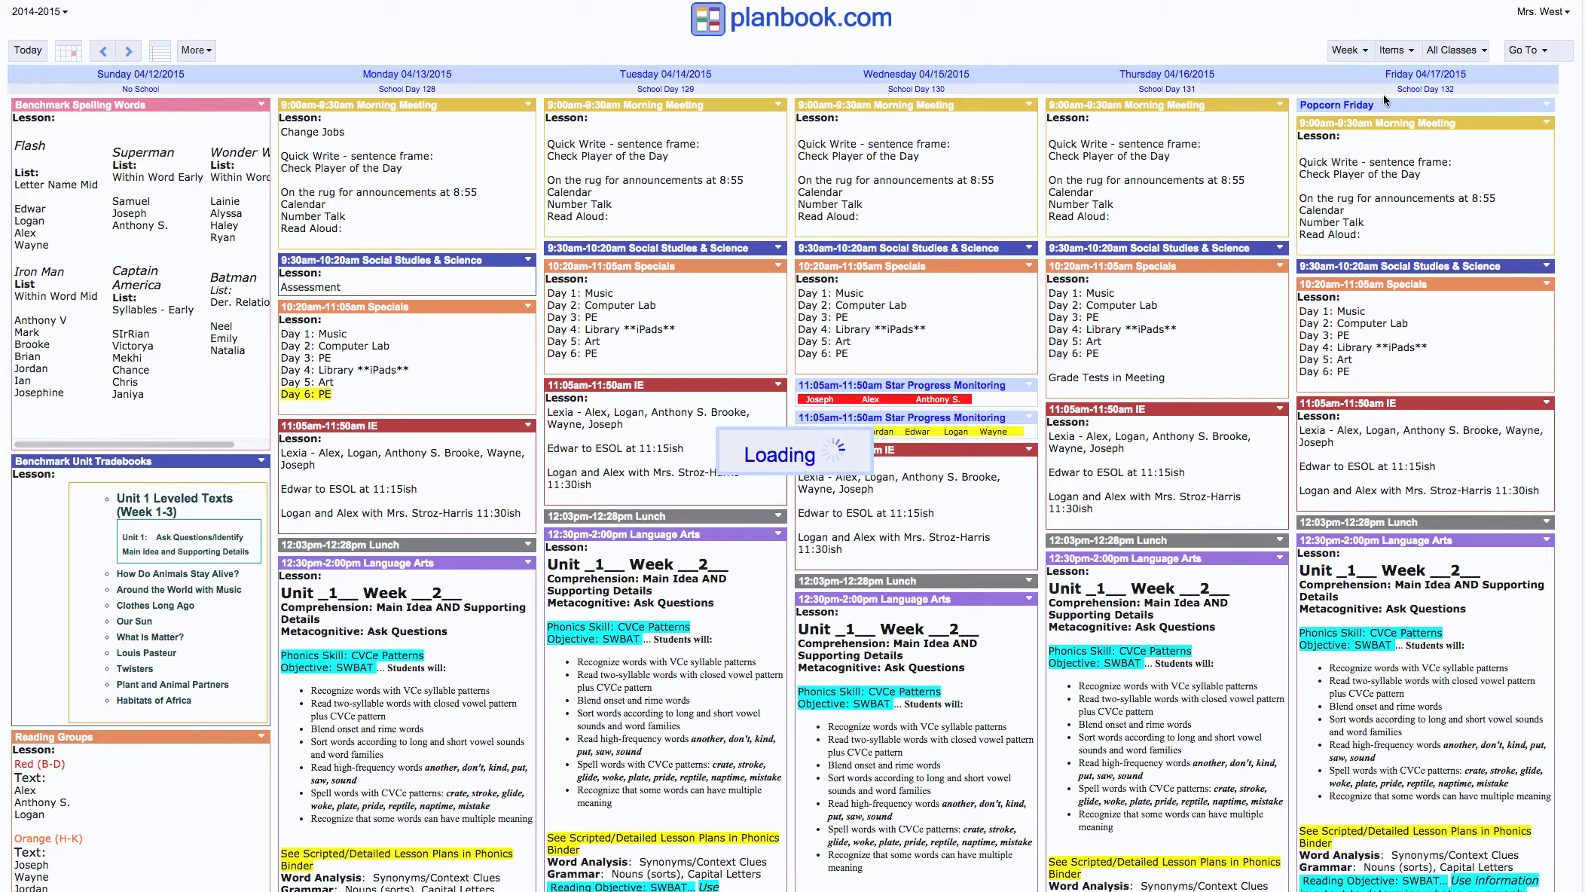
- Go to the Templates page and review the existing lesson templates for each class, from Benchmark Spelling Words through Workstations- Math
{"action": "left_click", "coordinate": [1525, 50]}
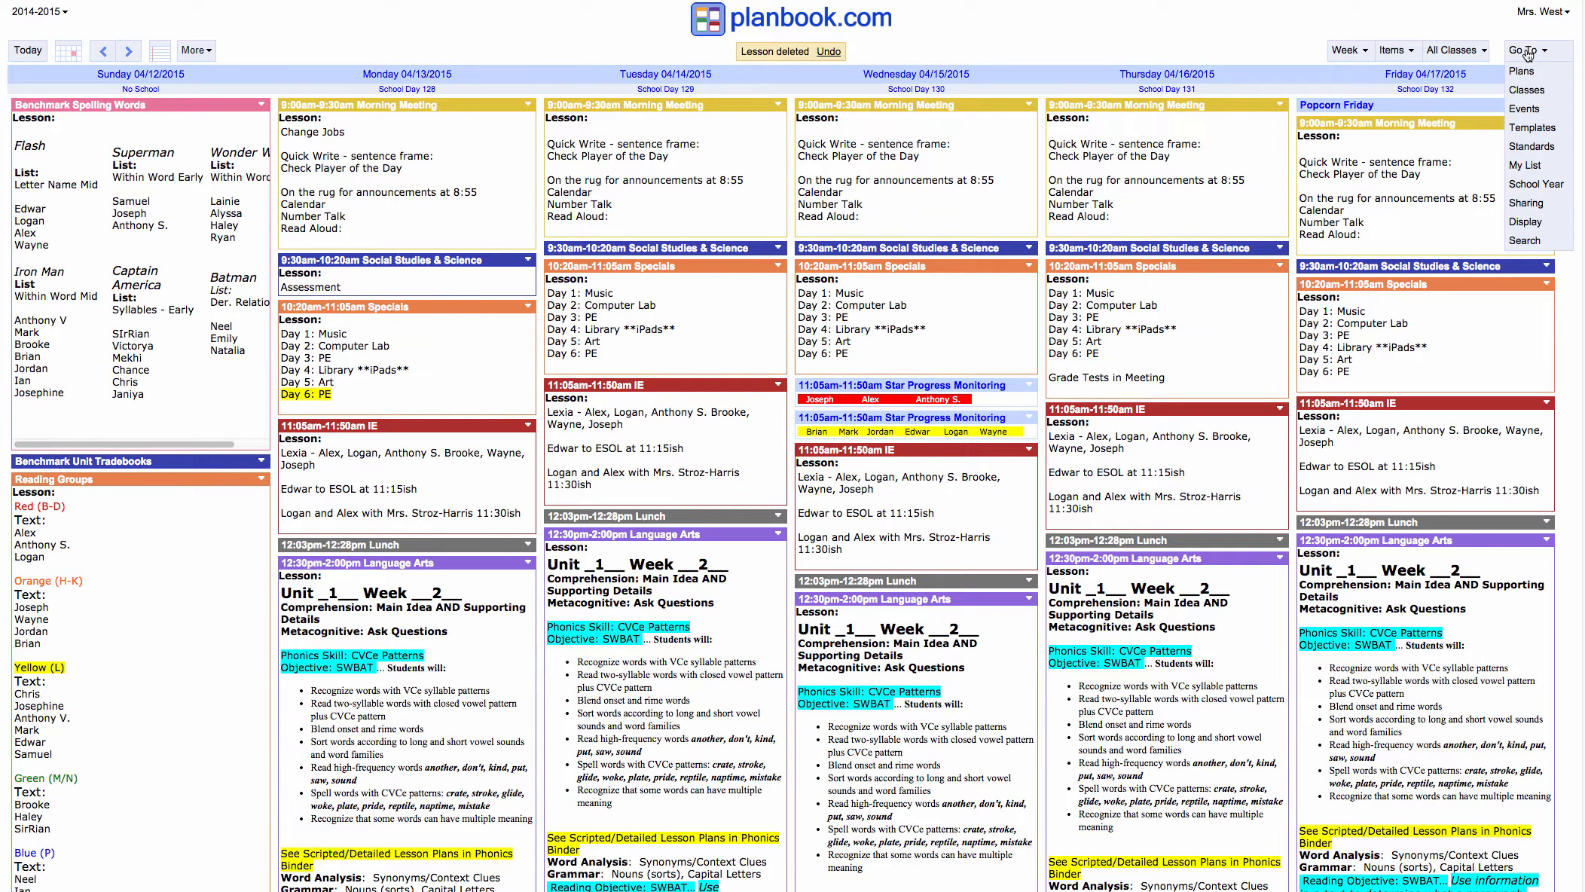
{"action": "left_click", "coordinate": [1539, 127]}
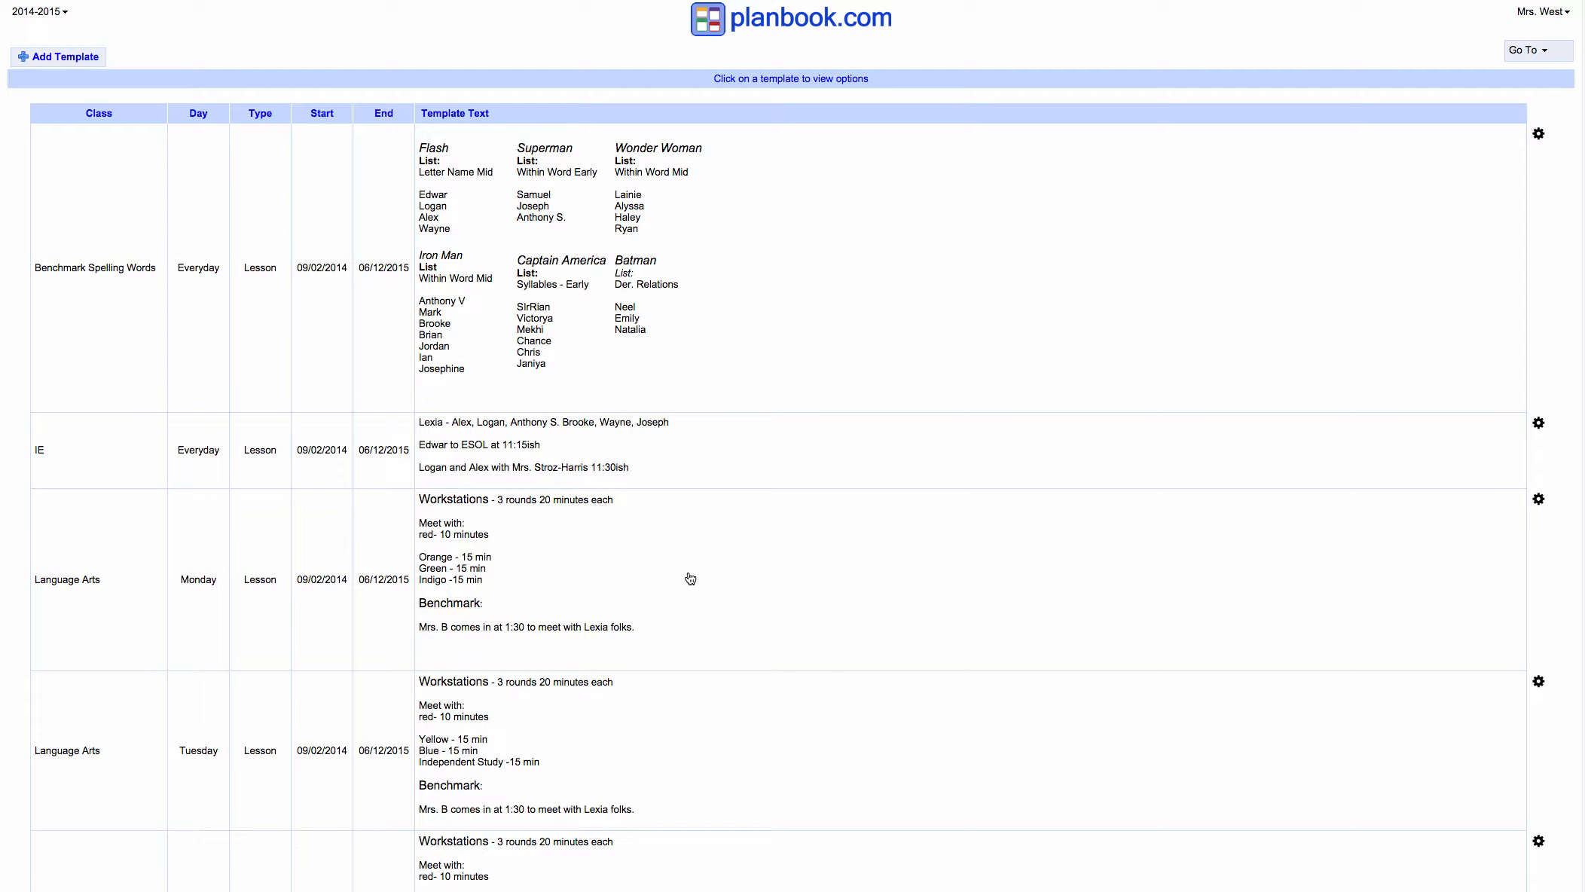
{"action": "scroll", "coordinate": [689, 578], "scroll_direction": "down", "scroll_amount": 4}
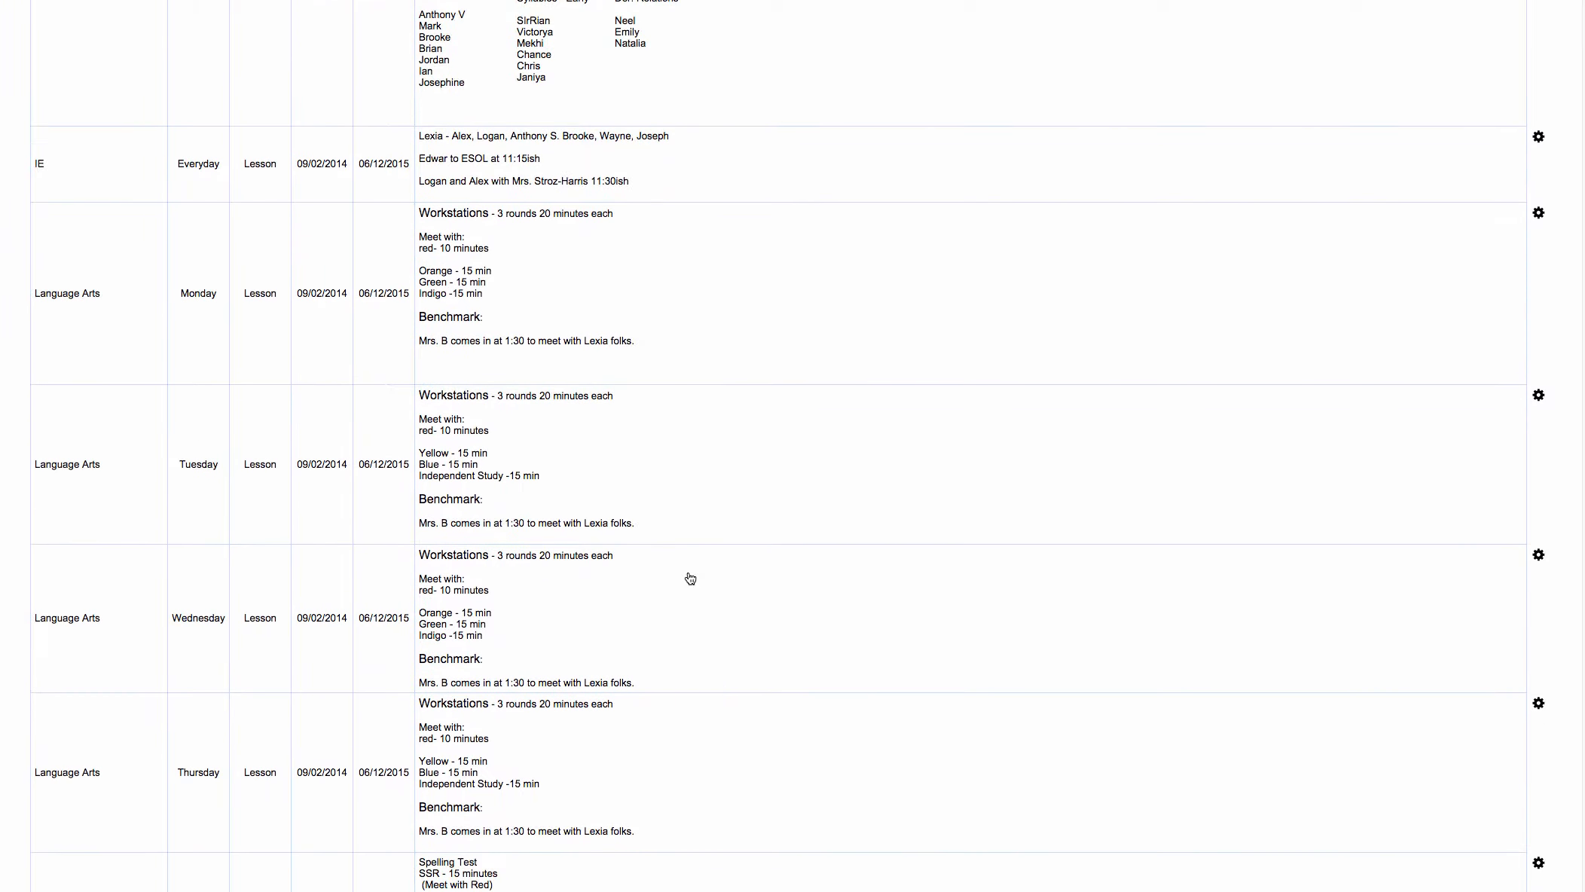
{"action": "scroll", "coordinate": [690, 578], "scroll_direction": "down", "scroll_amount": 1}
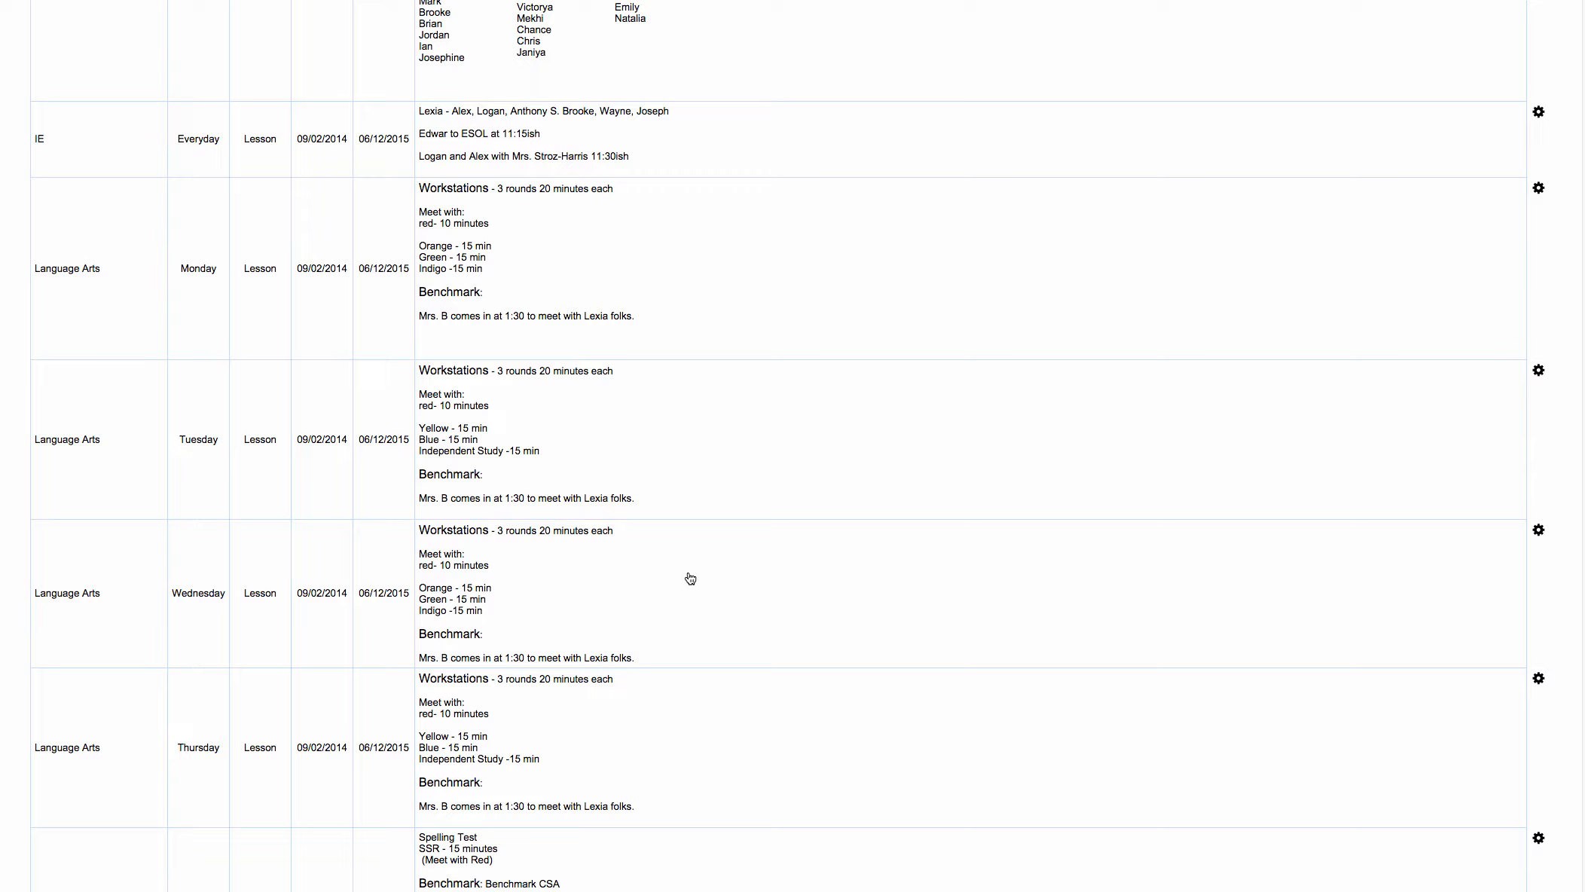
{"action": "scroll", "coordinate": [622, 442], "scroll_direction": "down", "scroll_amount": 5}
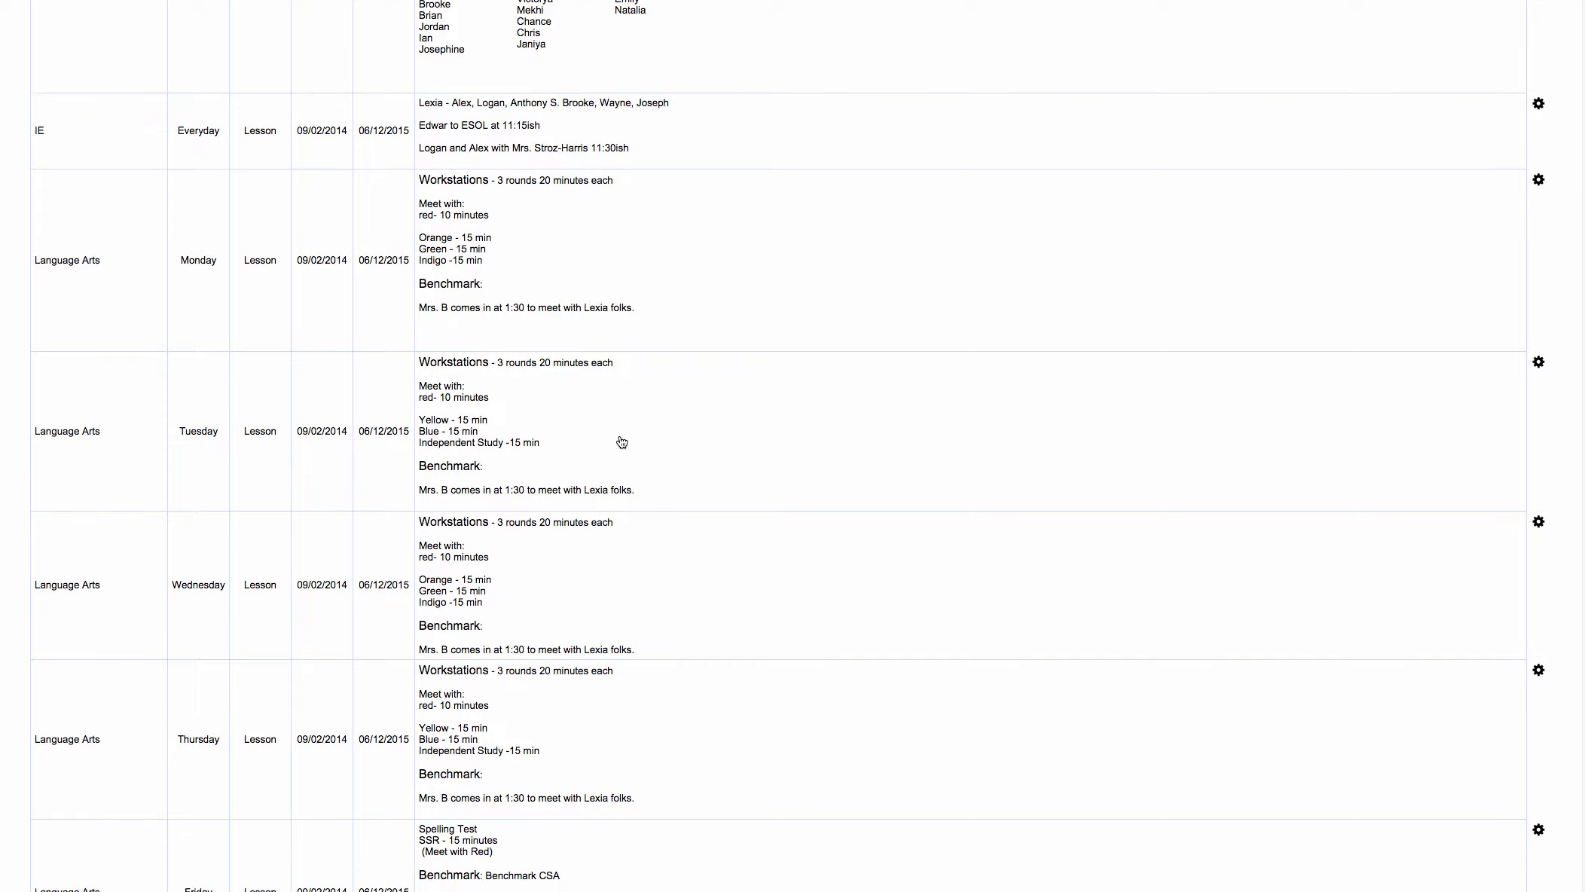
{"action": "scroll", "coordinate": [622, 442], "scroll_direction": "down", "scroll_amount": 8}
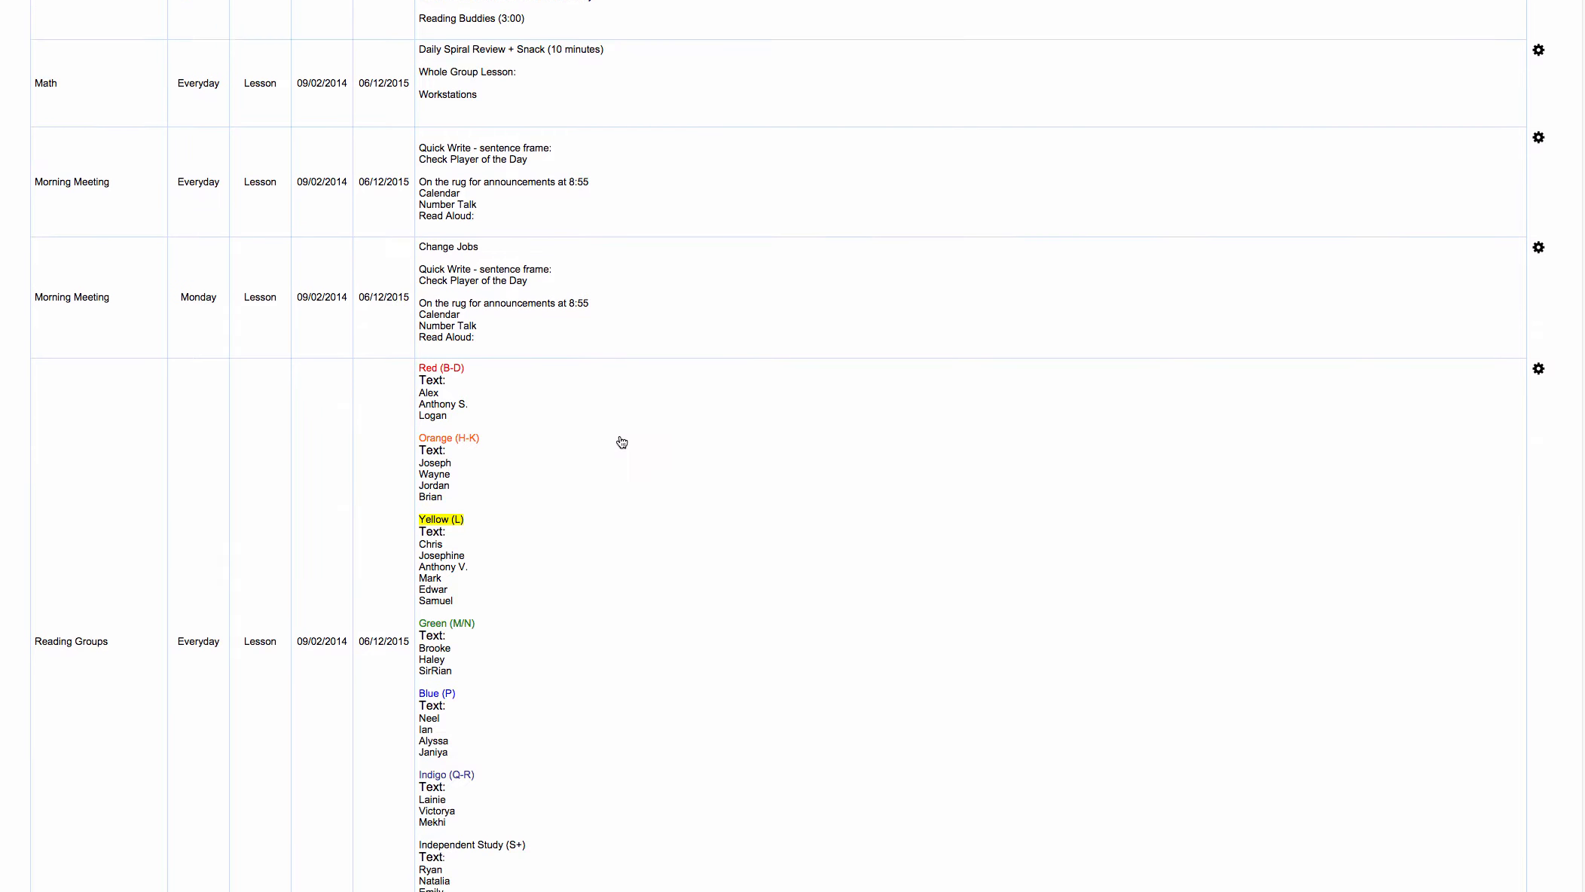
{"action": "scroll", "coordinate": [622, 442], "scroll_direction": "down", "scroll_amount": 1}
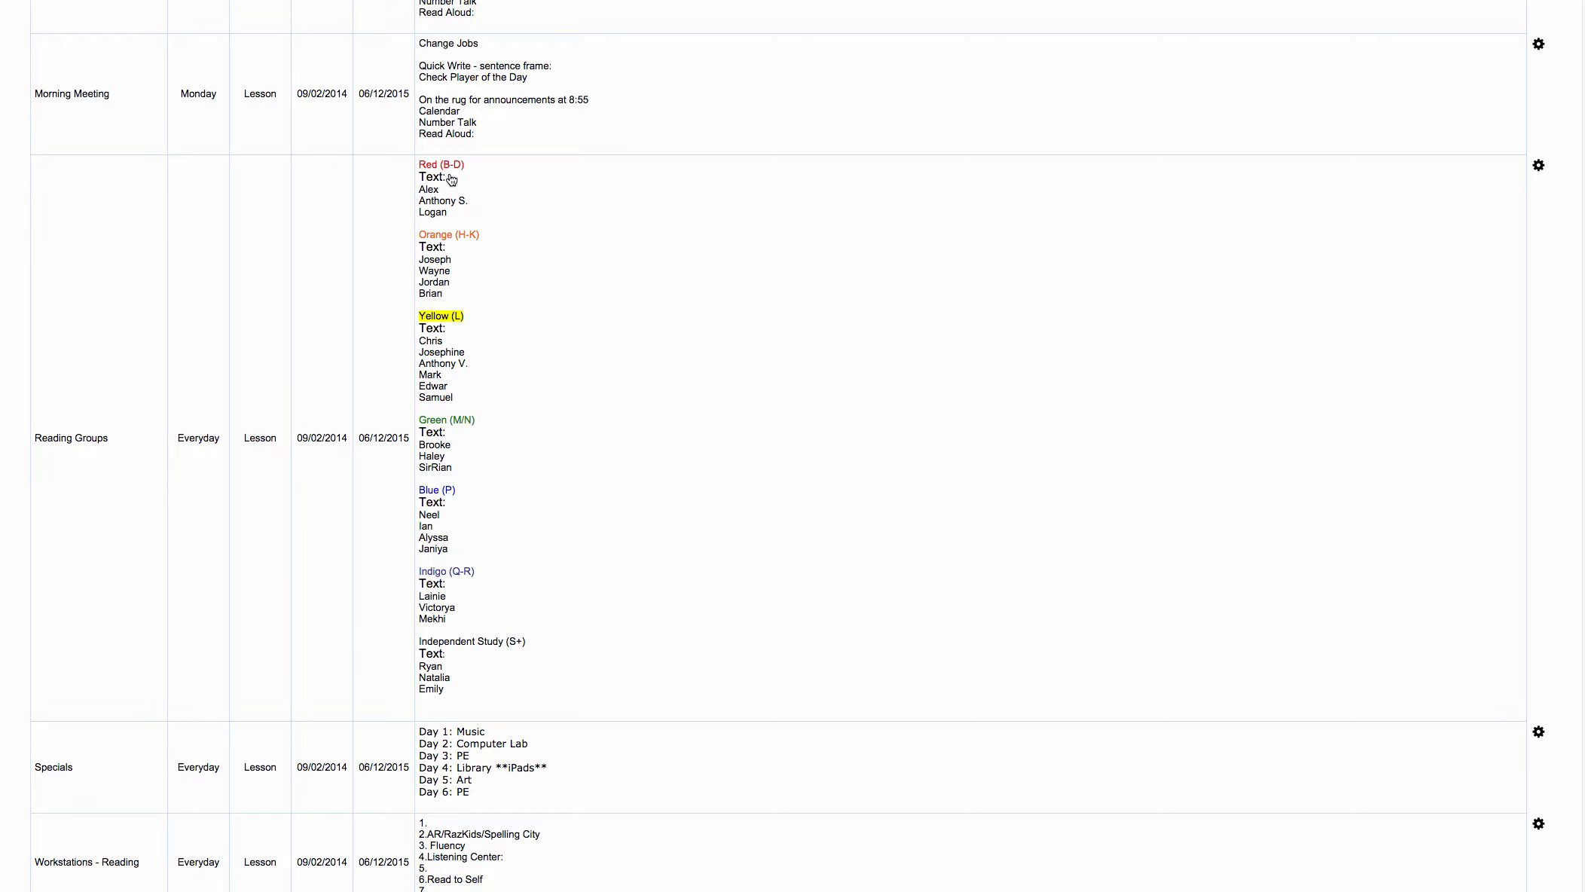
{"action": "scroll", "coordinate": [451, 179], "scroll_direction": "up", "scroll_amount": 10}
{"action": "scroll", "coordinate": [450, 178], "scroll_direction": "up", "scroll_amount": 8}
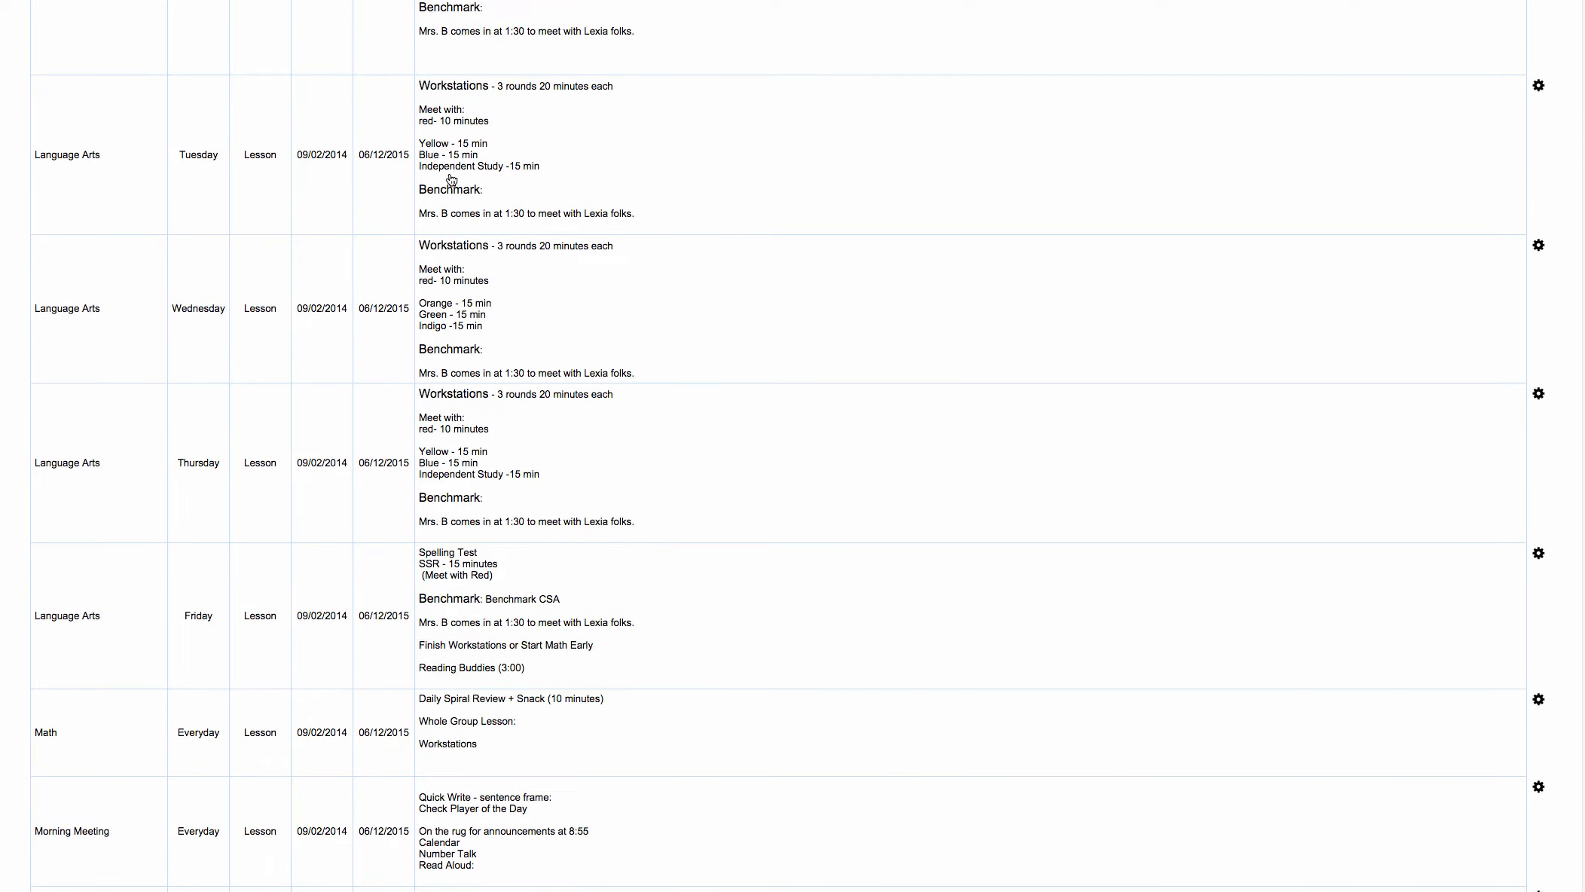
{"action": "scroll", "coordinate": [450, 178], "scroll_direction": "up", "scroll_amount": 5}
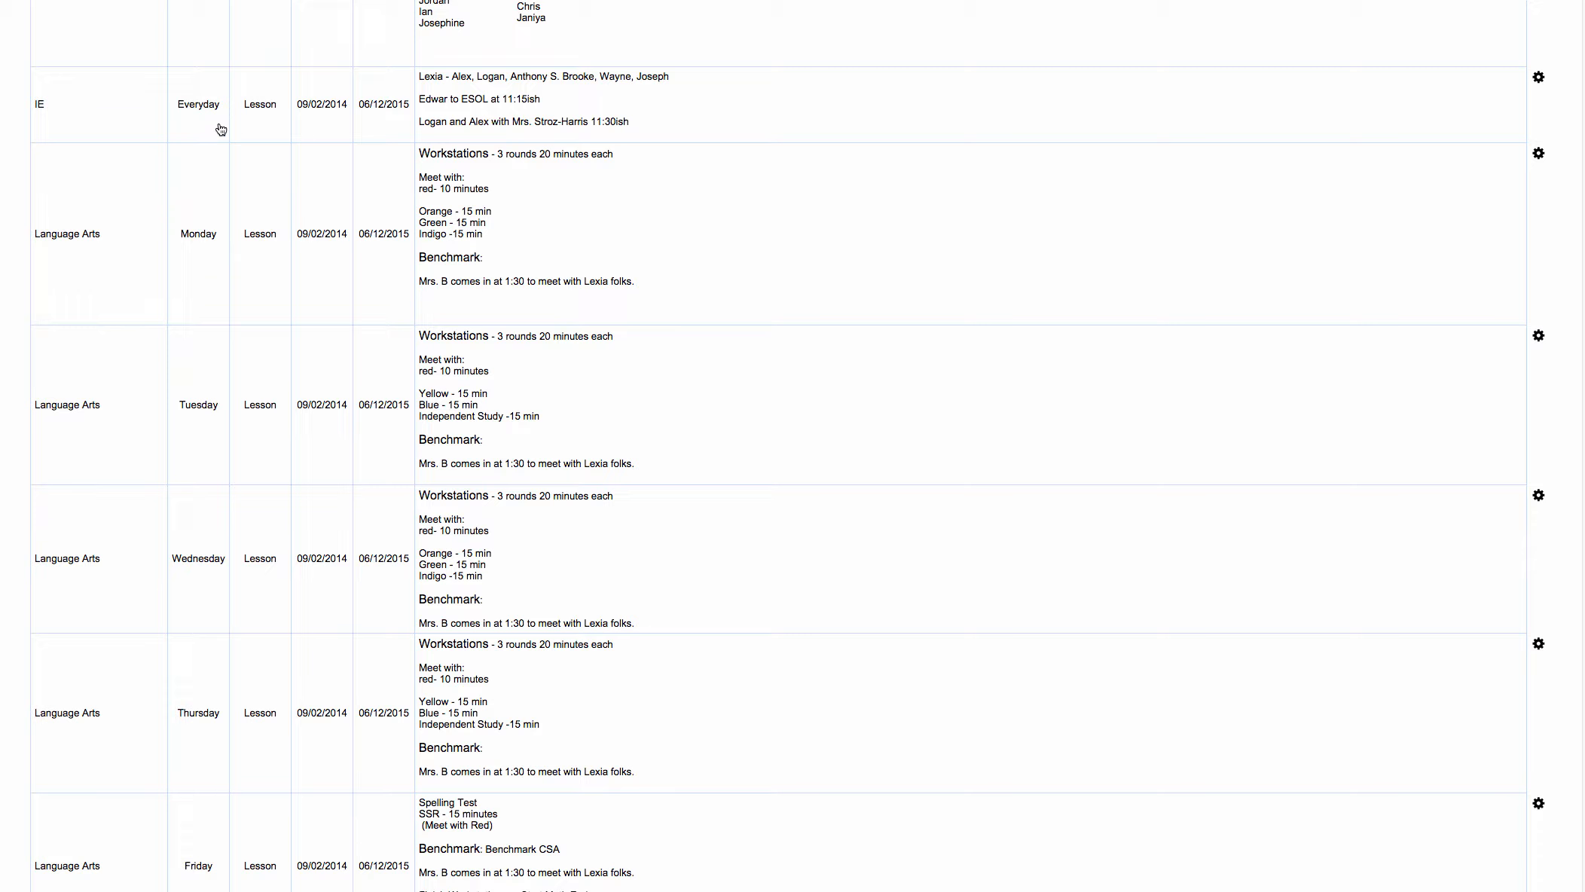
{"action": "scroll", "coordinate": [224, 412], "scroll_direction": "down", "scroll_amount": 13}
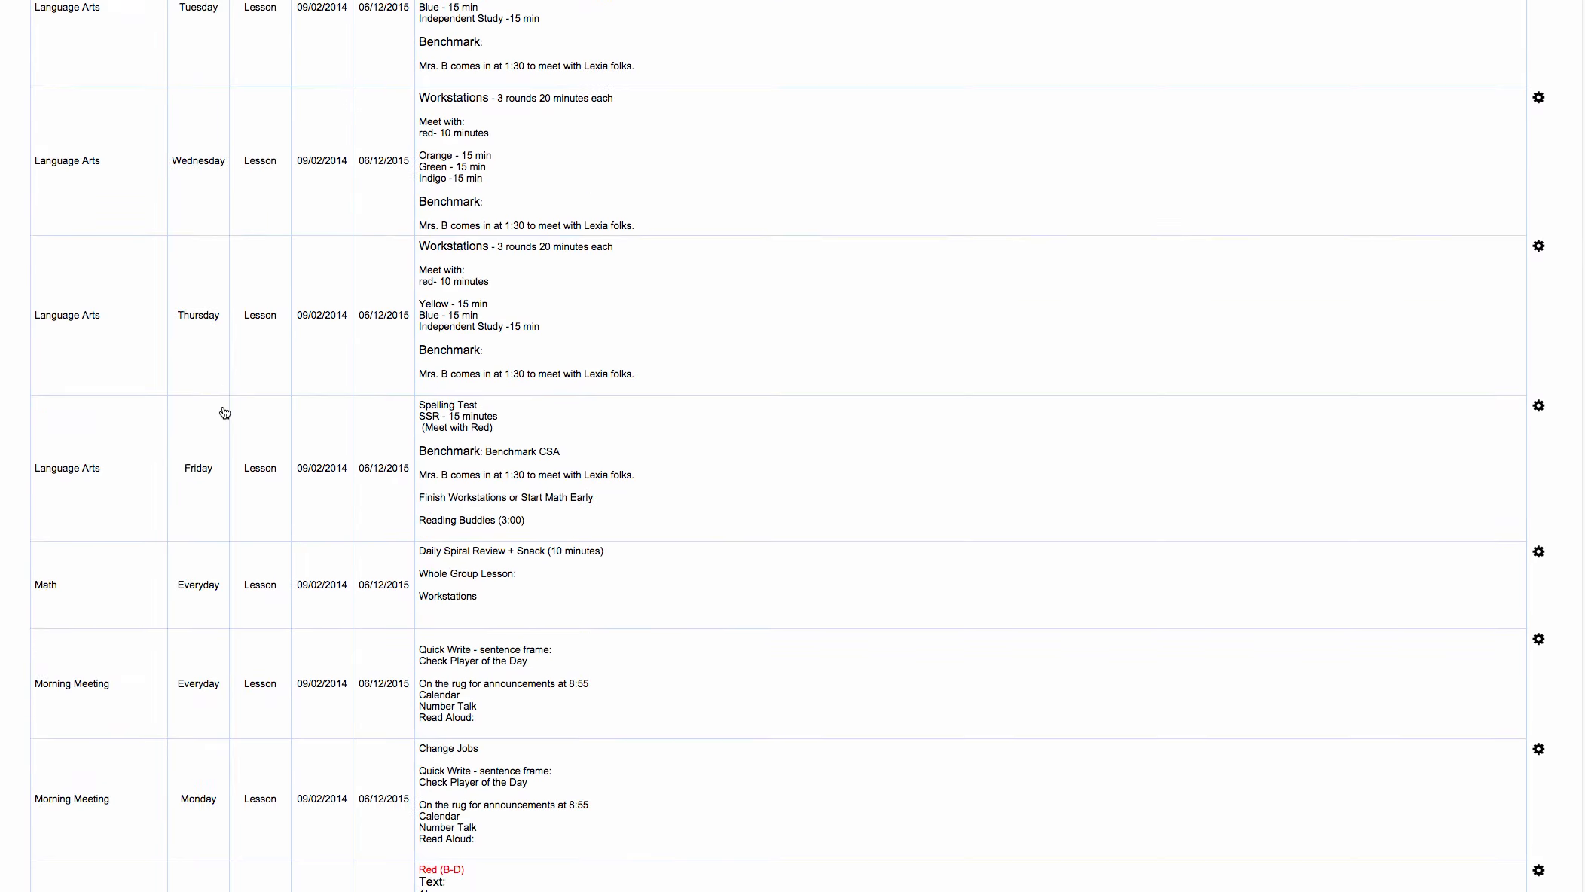
{"action": "scroll", "coordinate": [225, 412], "scroll_direction": "down", "scroll_amount": 3}
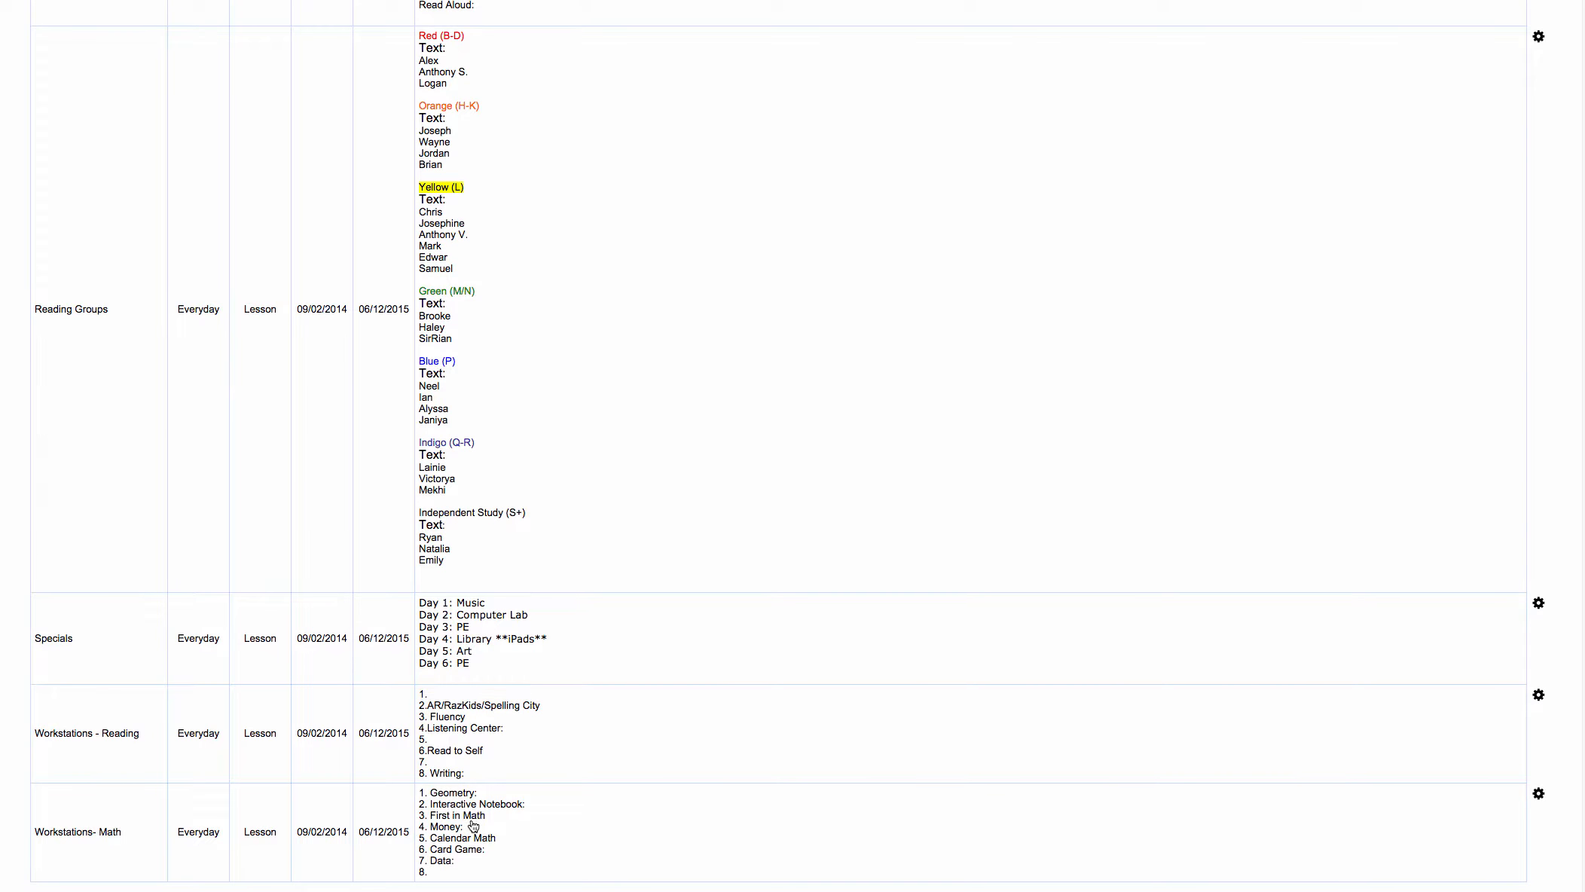
{"action": "scroll", "coordinate": [725, 756], "scroll_direction": "up", "scroll_amount": 20}
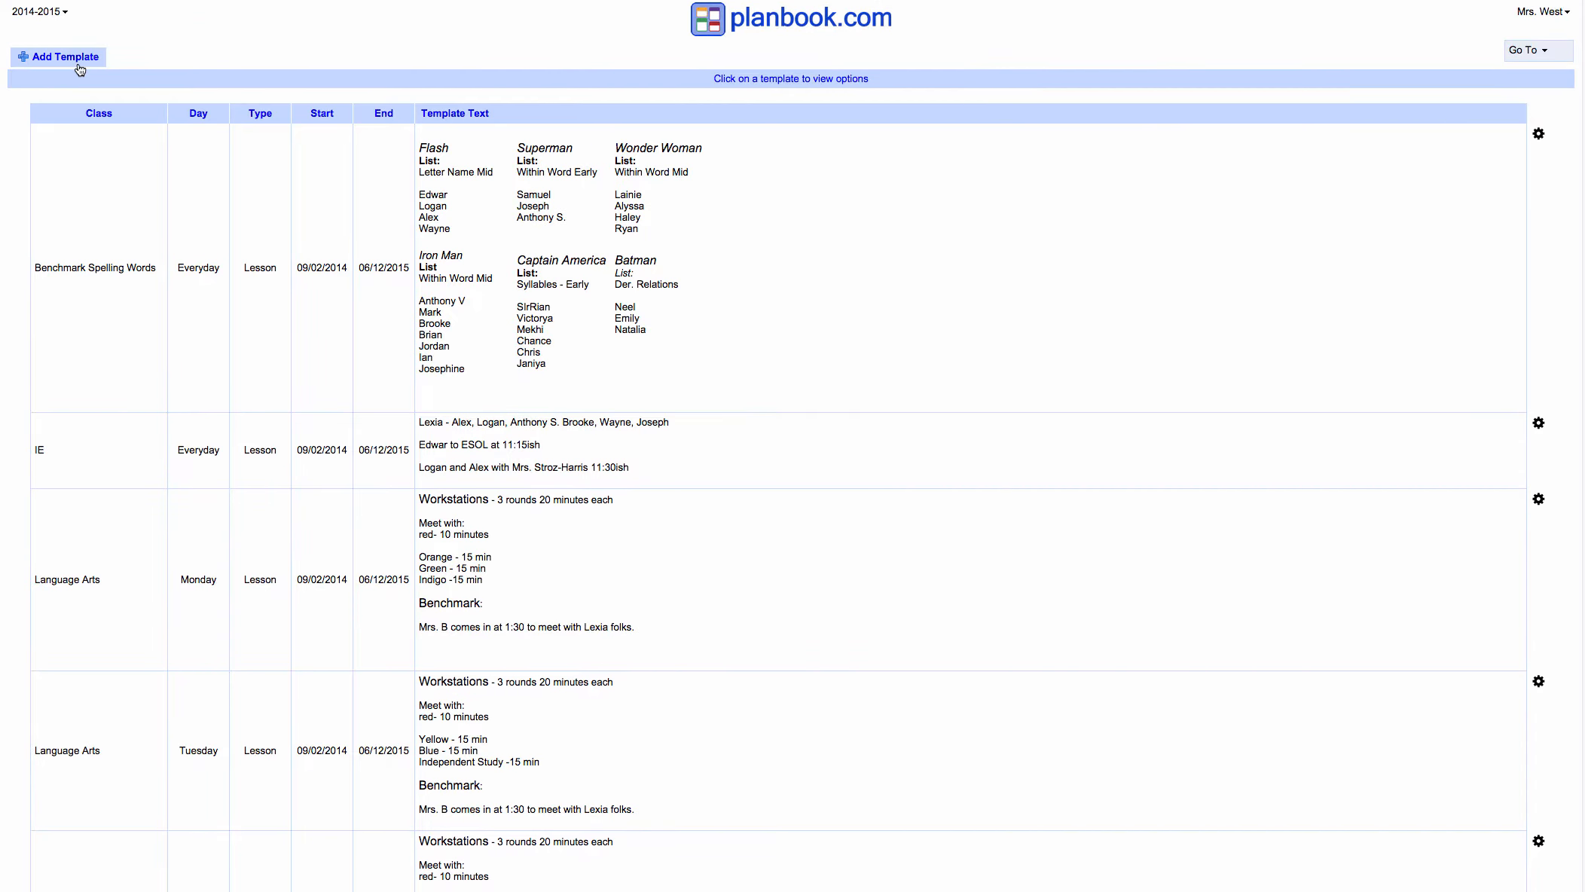
- Start a new template for the zTo Do class, keeping the Everyday and Lesson settings and the class start and end dates
{"action": "left_click", "coordinate": [80, 70]}
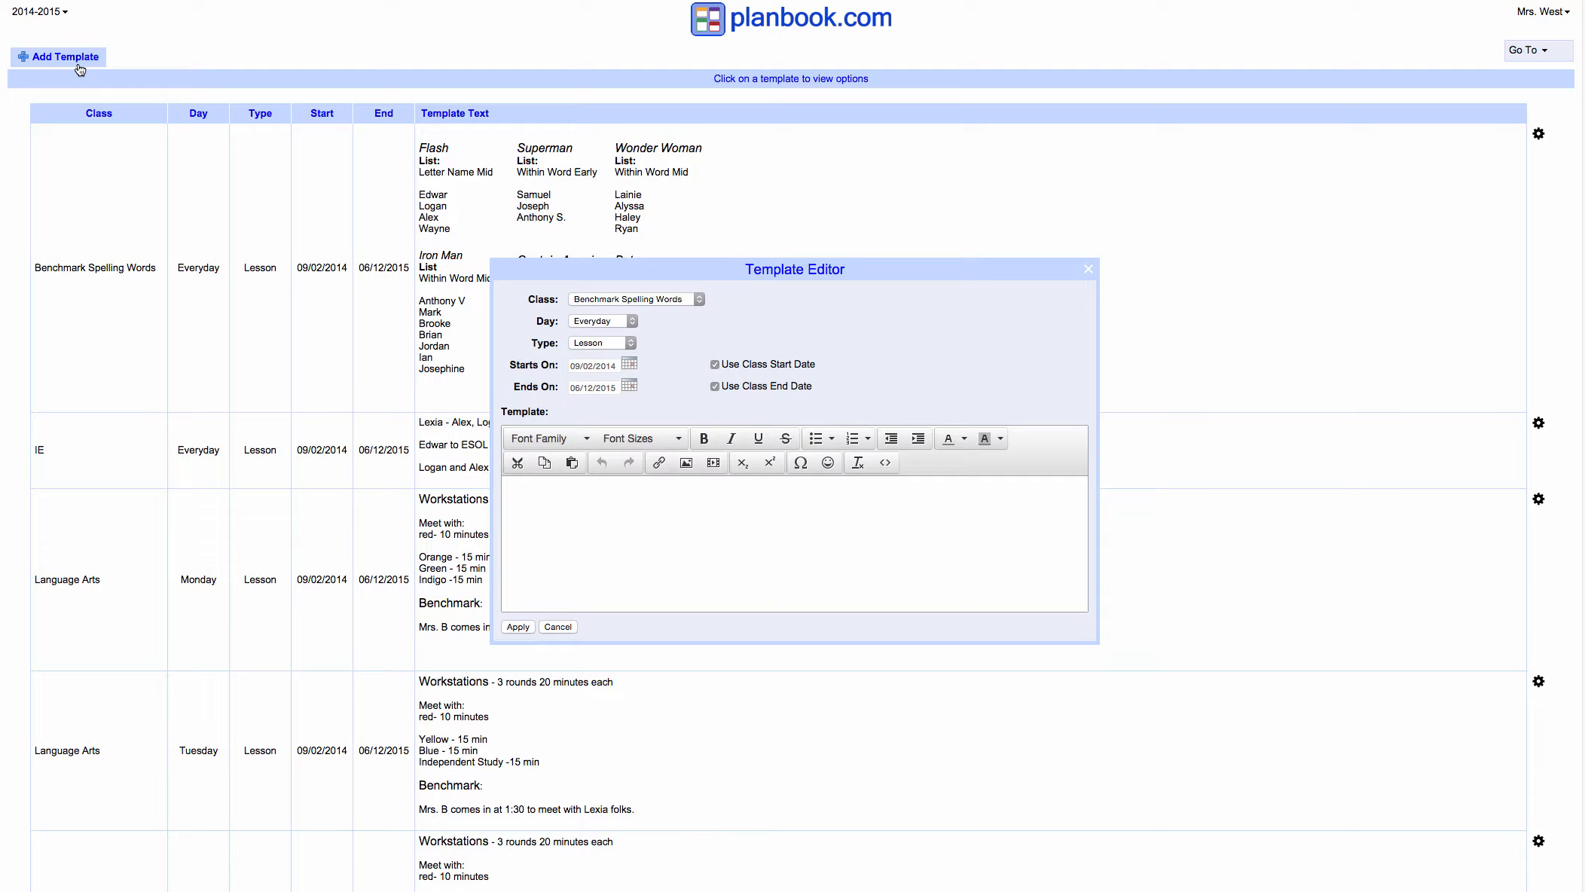
{"action": "left_click", "coordinate": [683, 300]}
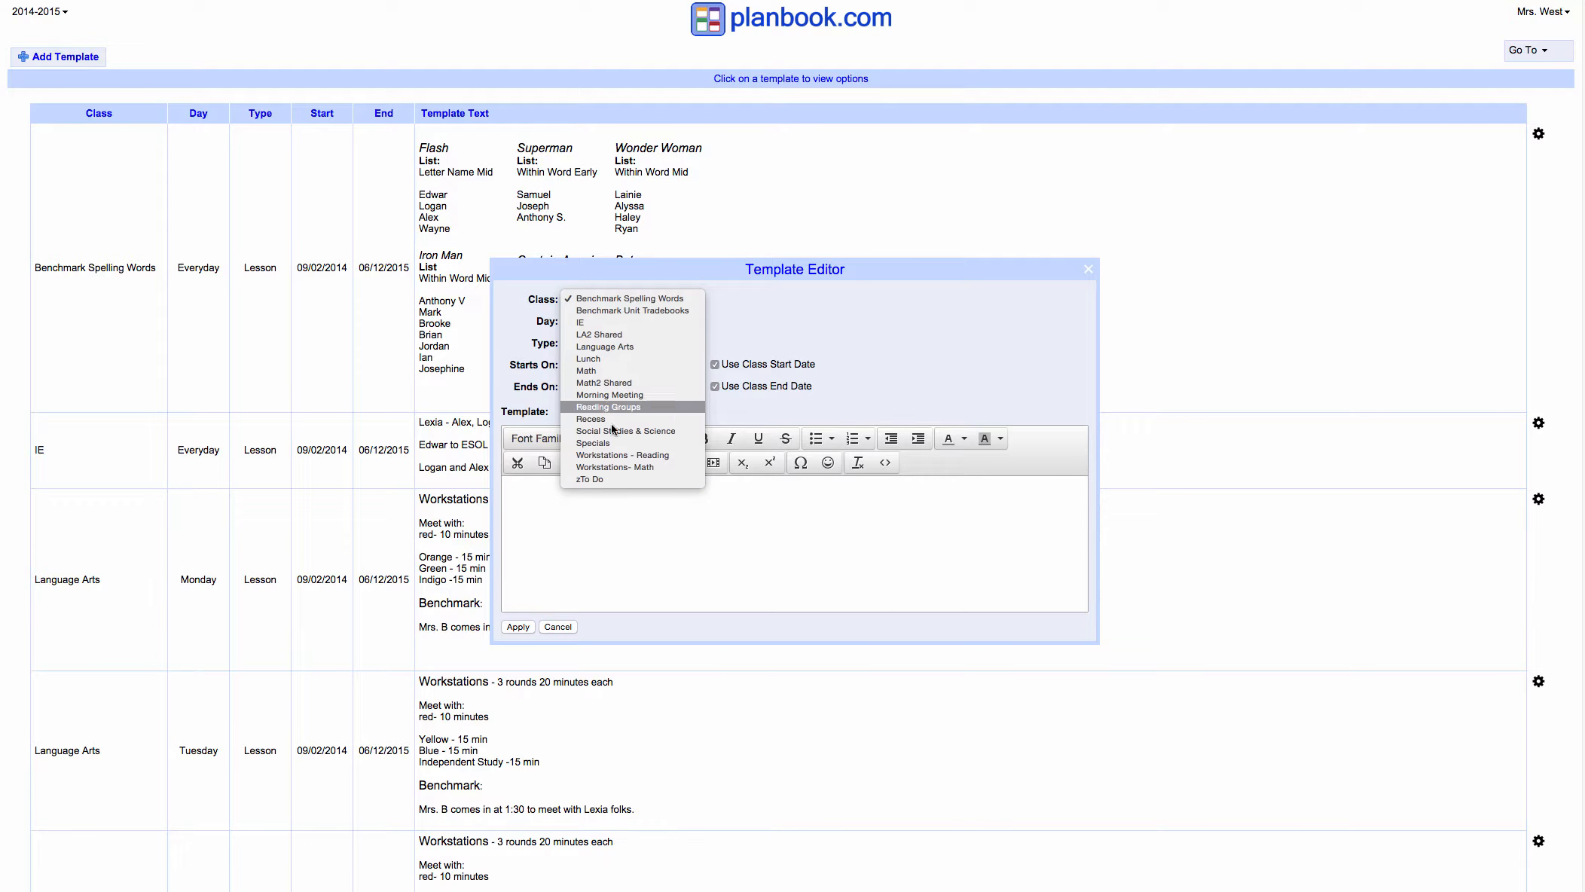
{"action": "key", "text": "Escape"}
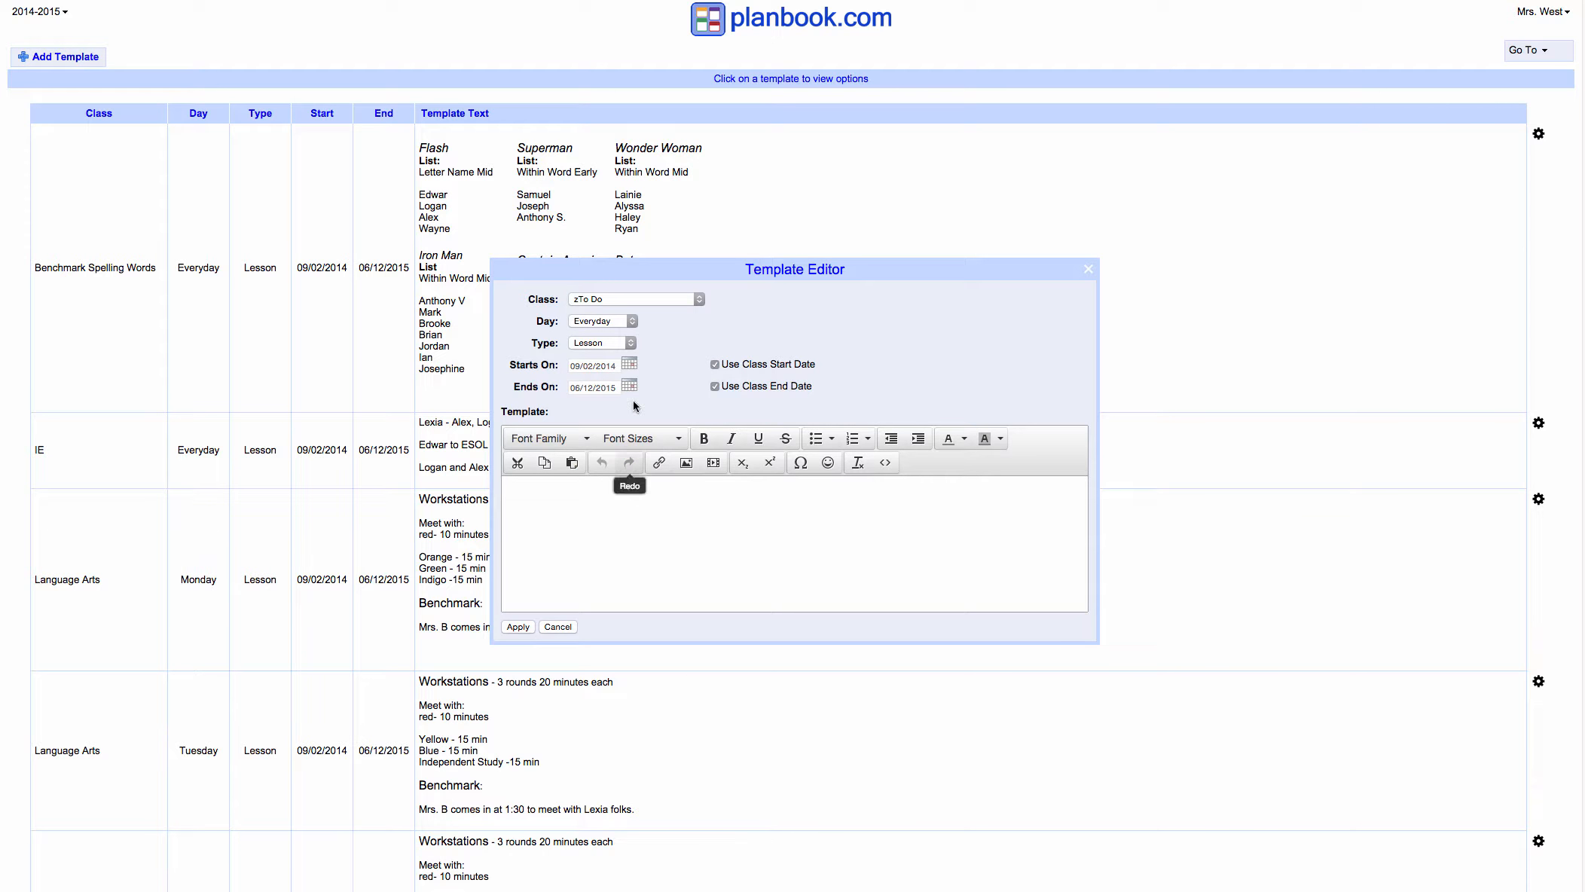
{"action": "left_click", "coordinate": [631, 342]}
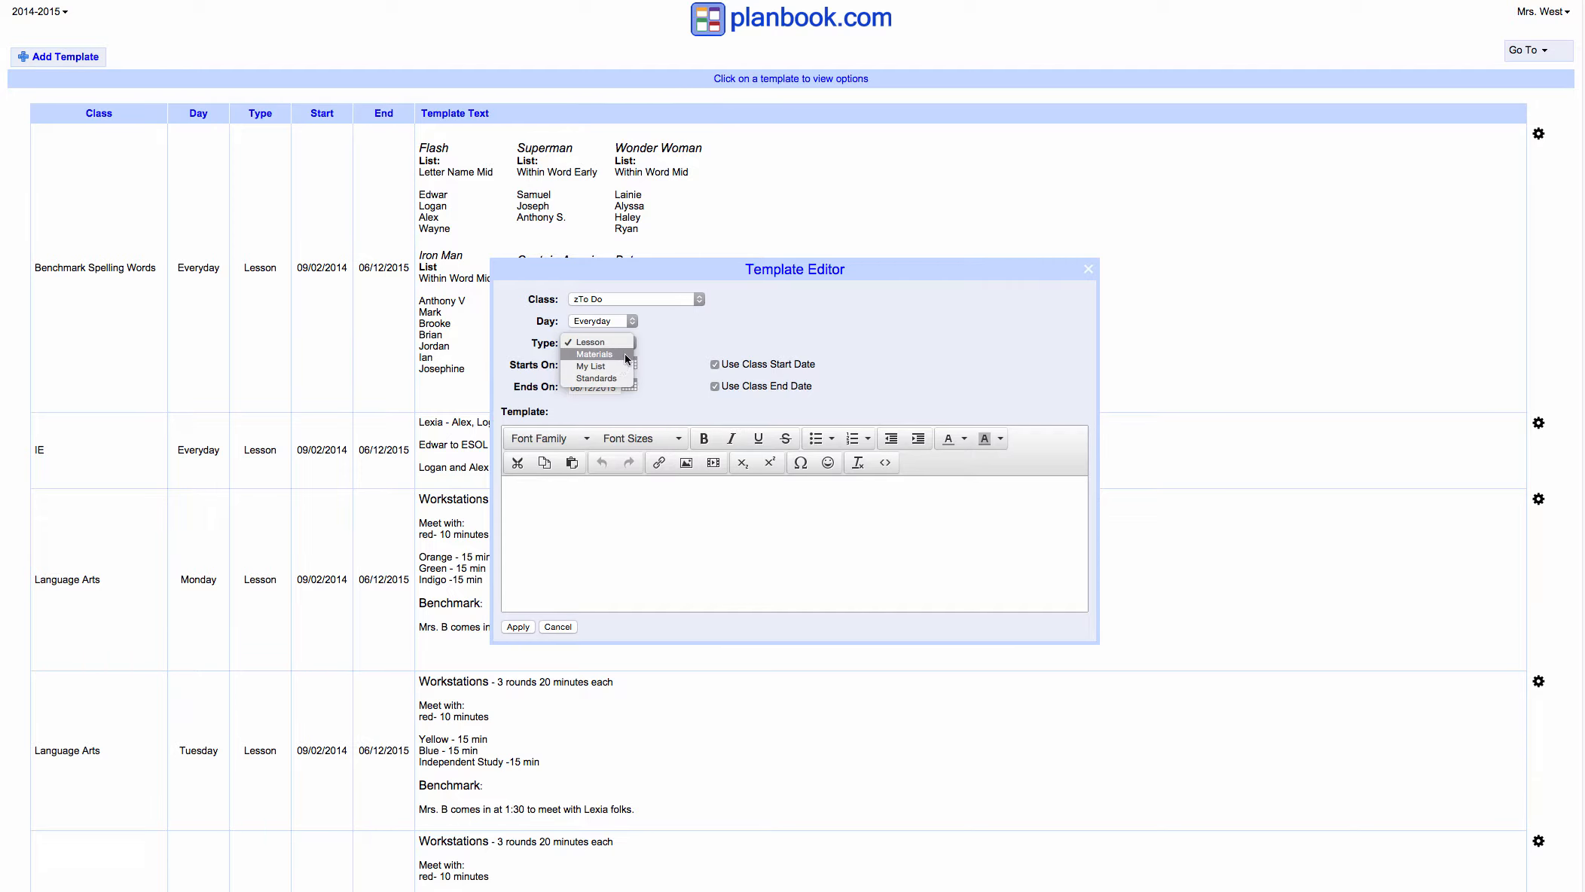
- Enter "1. Be awesome" and "2. Continue to rock" on separate lines as the template text and save the template
{"action": "left_click", "coordinate": [682, 528]}
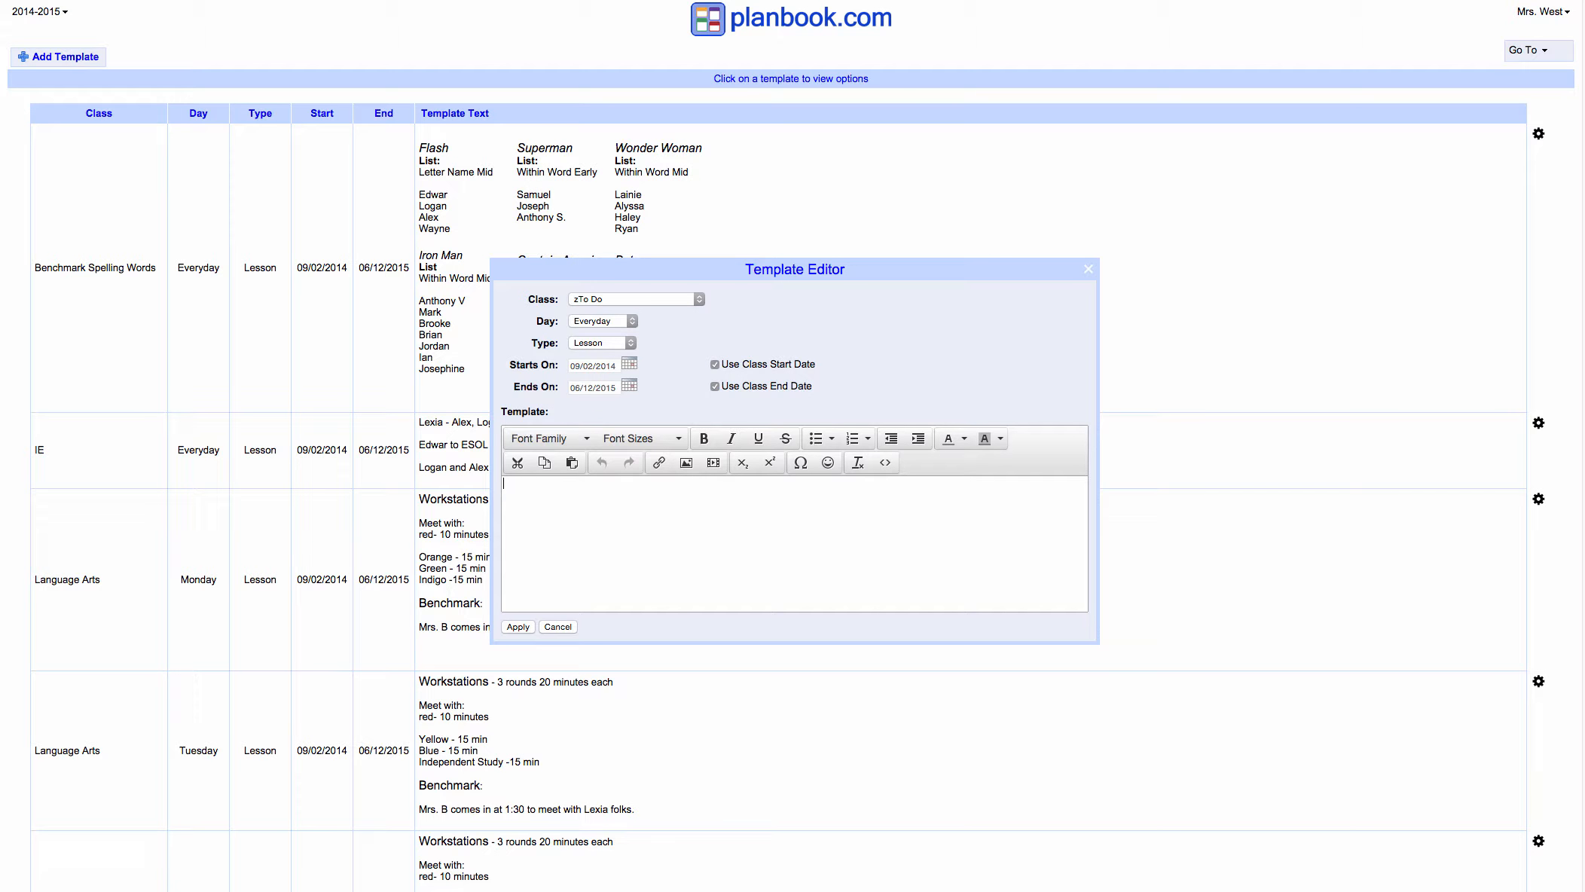
{"action": "type", "text": "1. Be awesome"}
{"action": "key", "text": "Return"}
{"action": "type", "text": "2. Continue to rock"}
{"action": "left_click", "coordinate": [517, 628]}
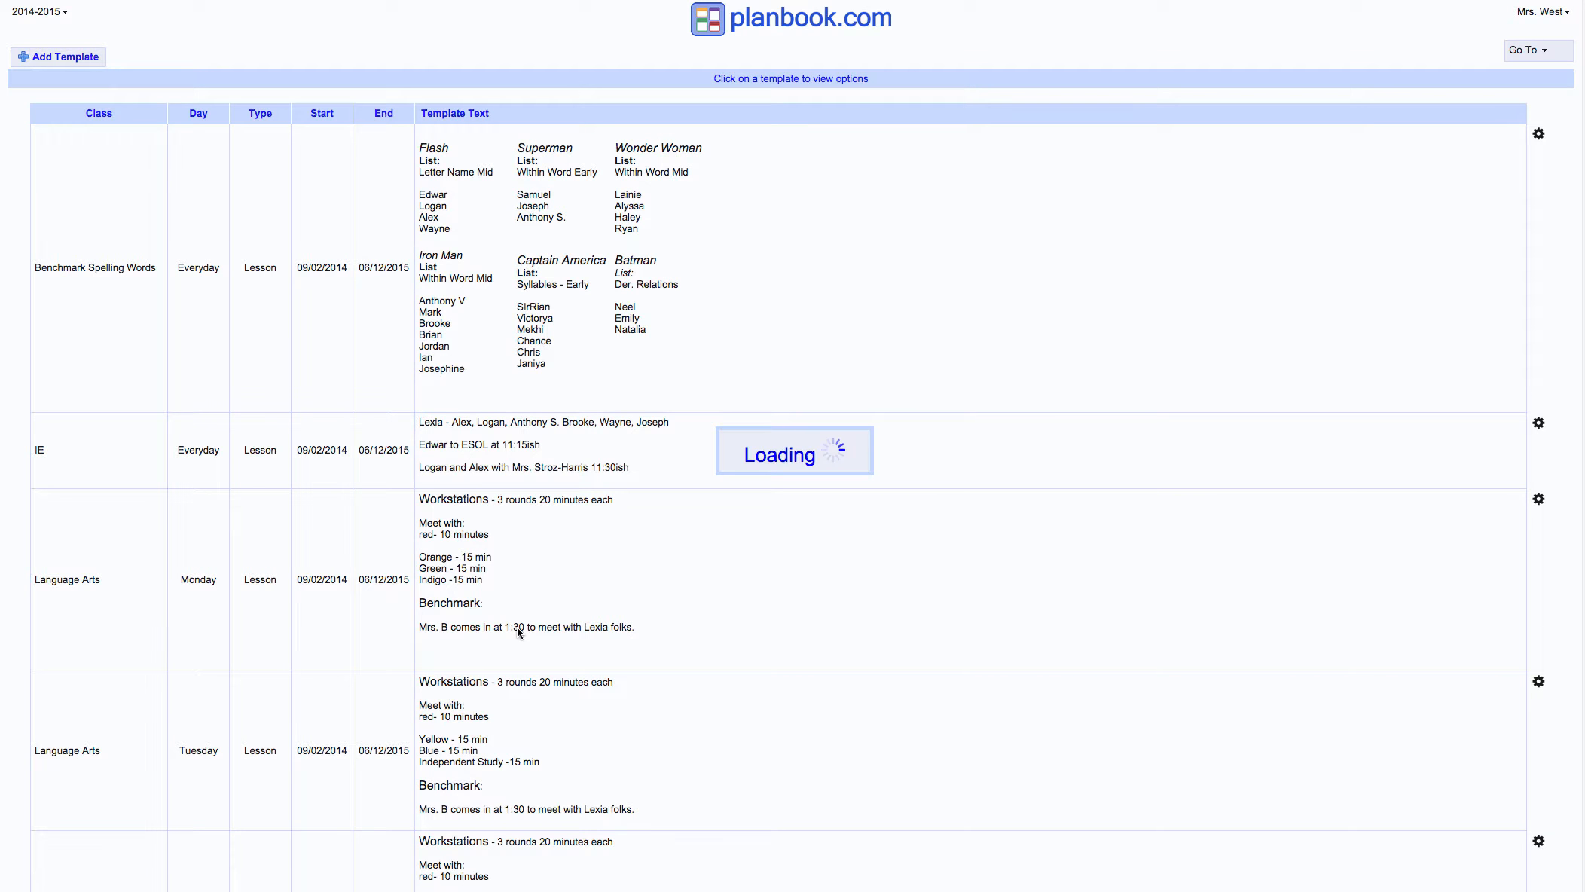
- Check the zTo Do entry at the end of the template list and return to the weekly plans
{"action": "scroll", "coordinate": [517, 628], "scroll_direction": "down", "scroll_amount": 19}
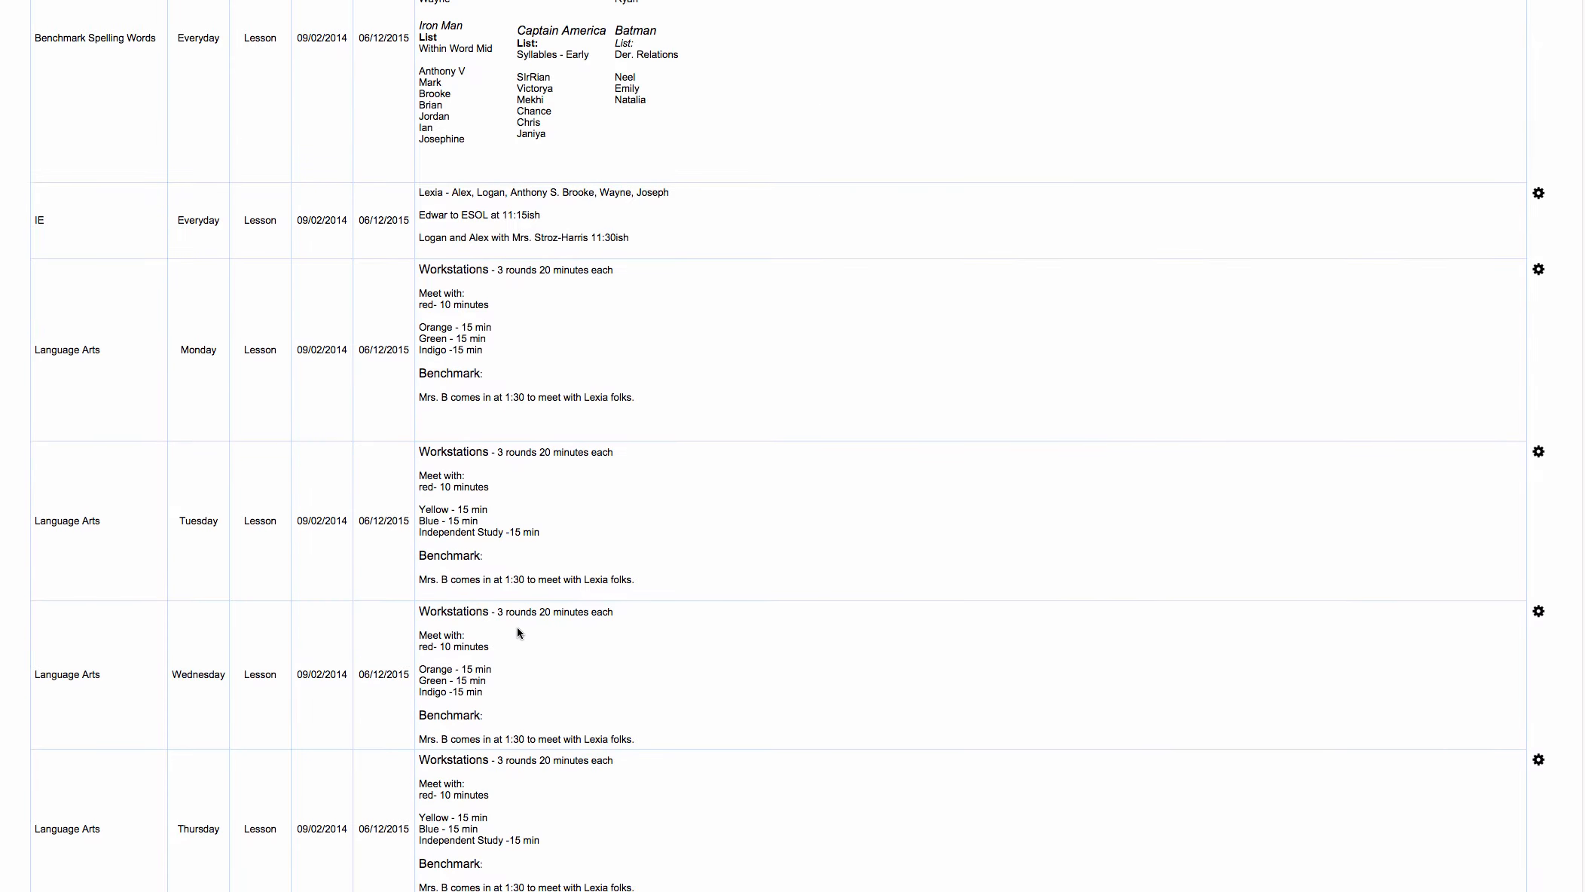
{"action": "scroll", "coordinate": [519, 635], "scroll_direction": "down", "scroll_amount": 2}
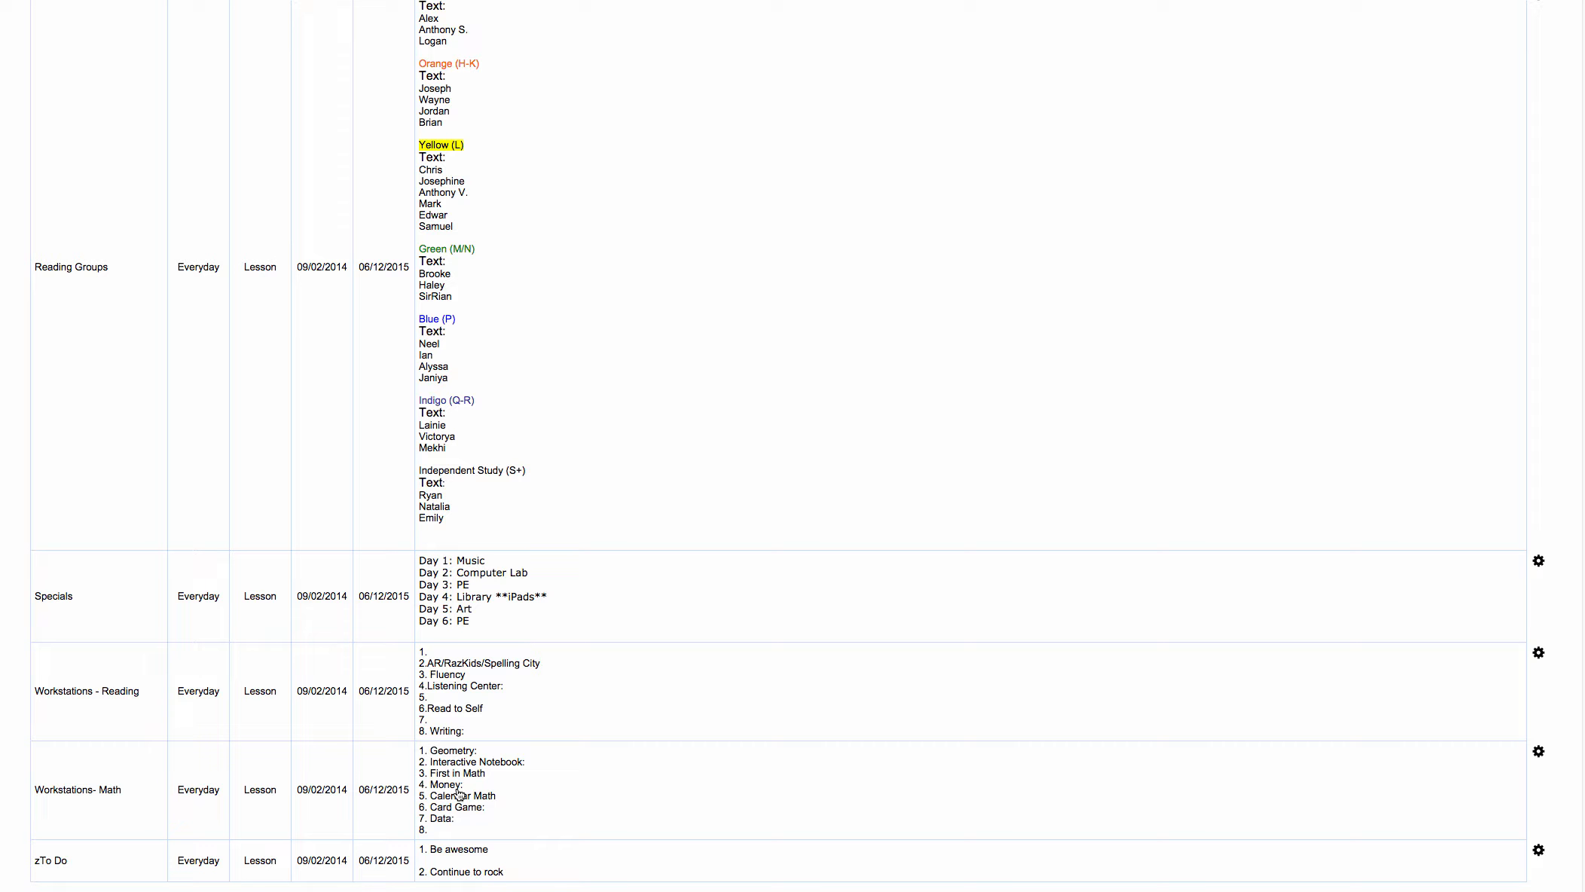
{"action": "scroll", "coordinate": [459, 793], "scroll_direction": "up", "scroll_amount": 10}
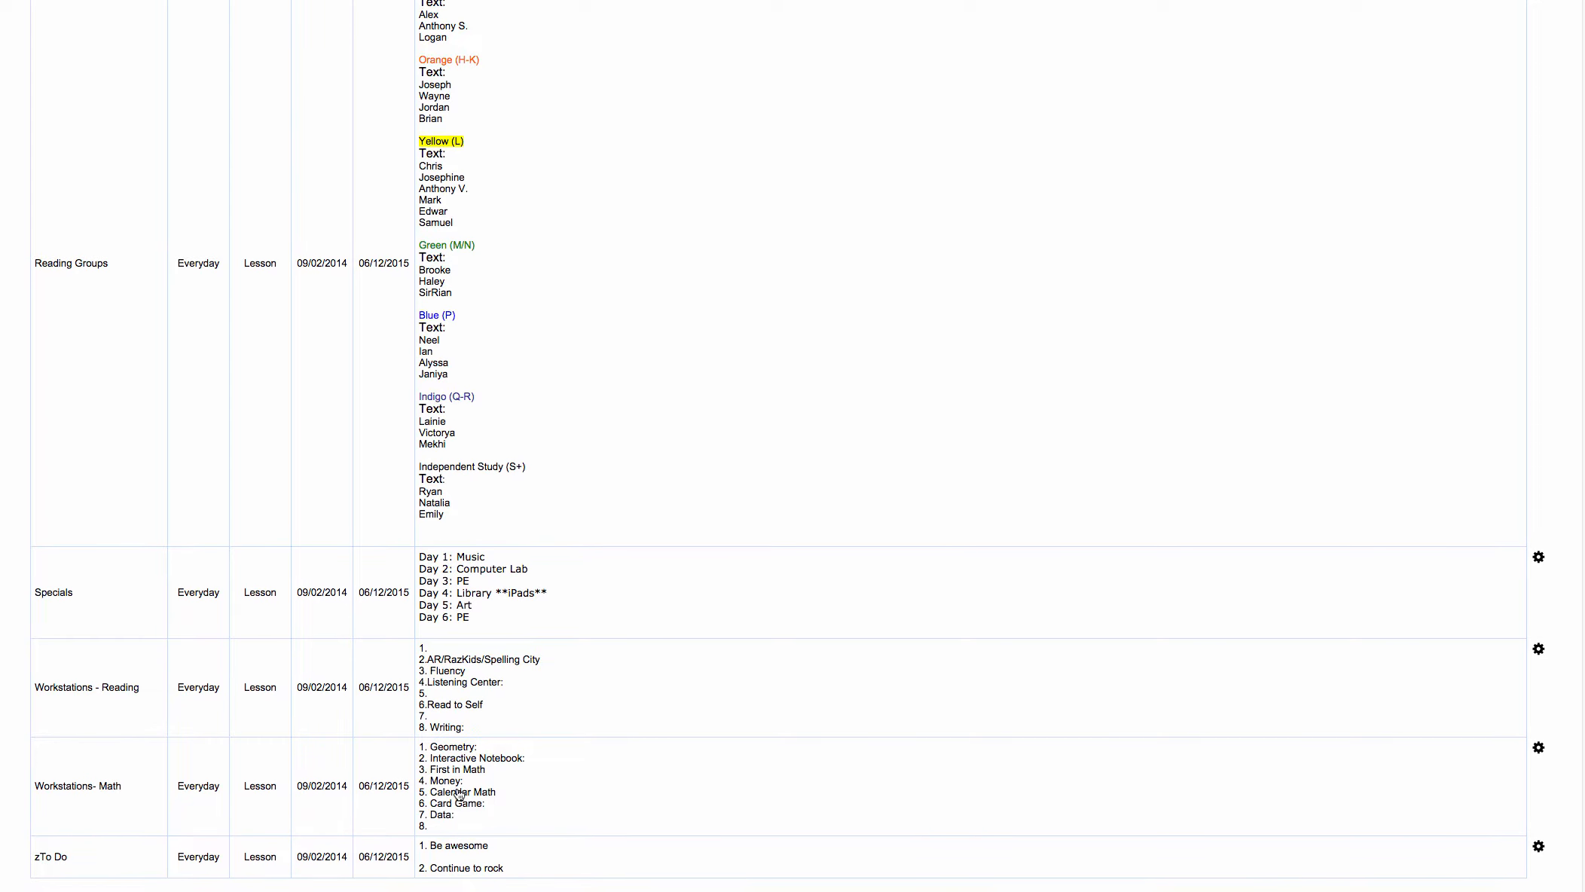
{"action": "scroll", "coordinate": [458, 794], "scroll_direction": "up", "scroll_amount": 10}
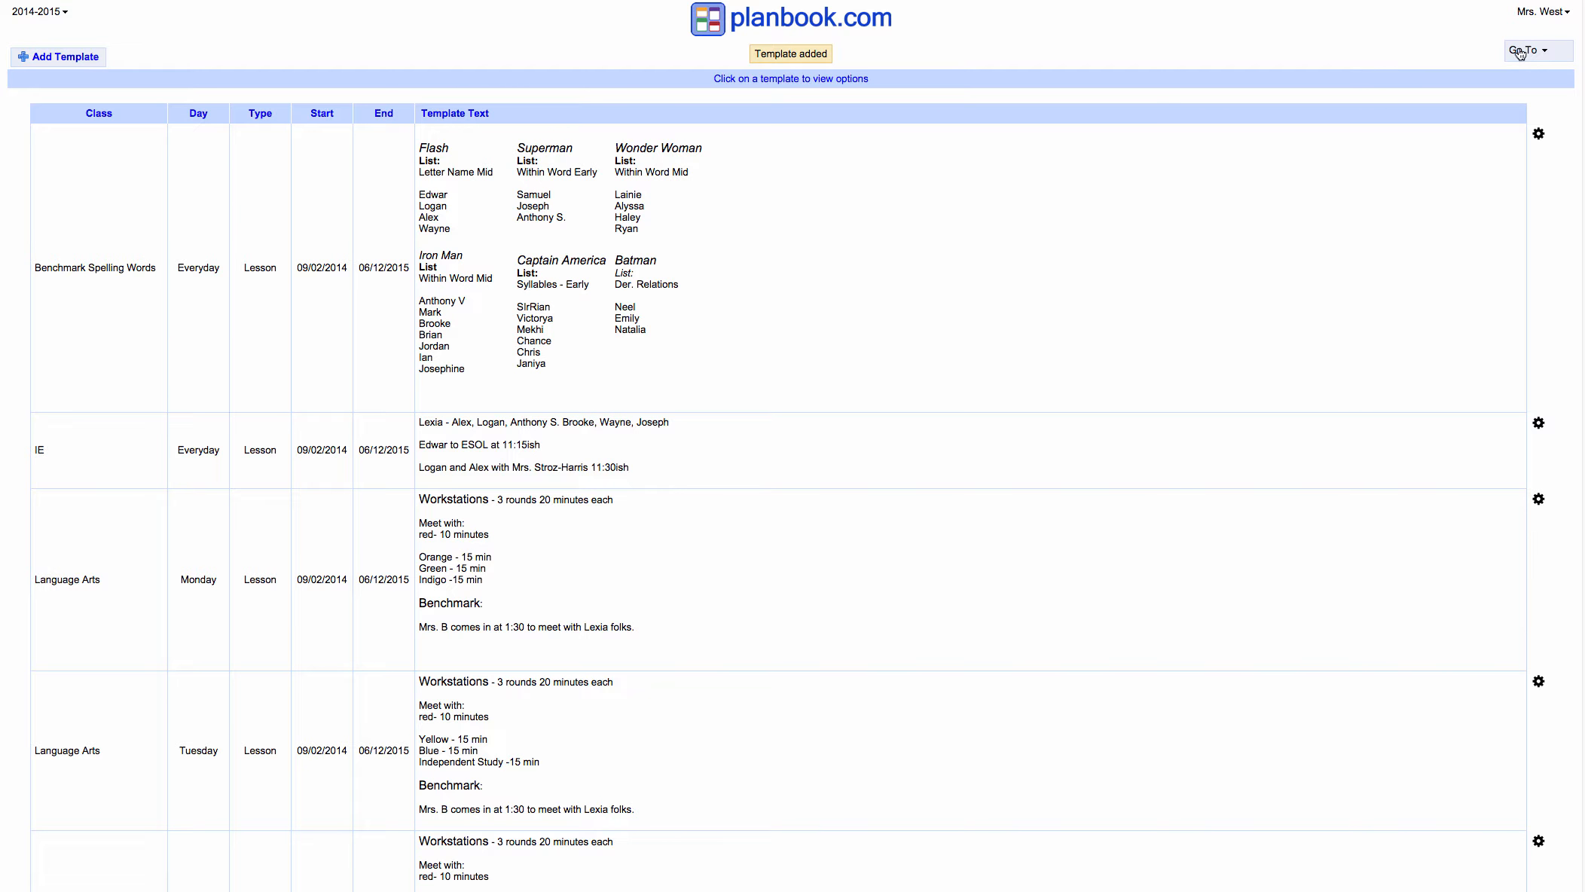
{"action": "left_click", "coordinate": [1520, 51]}
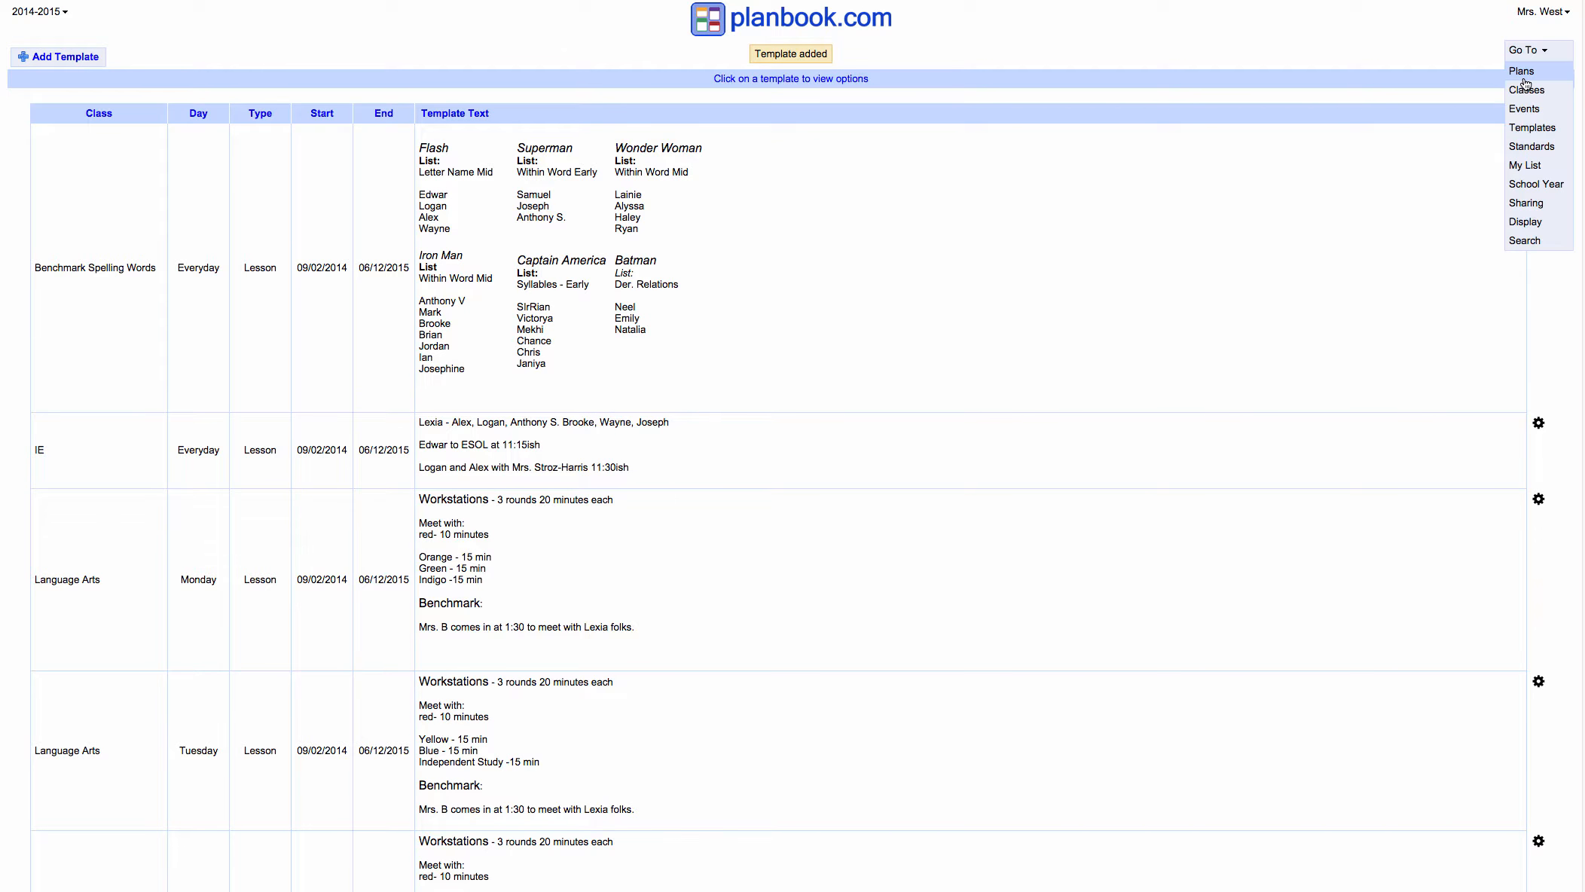
{"action": "left_click", "coordinate": [1523, 71]}
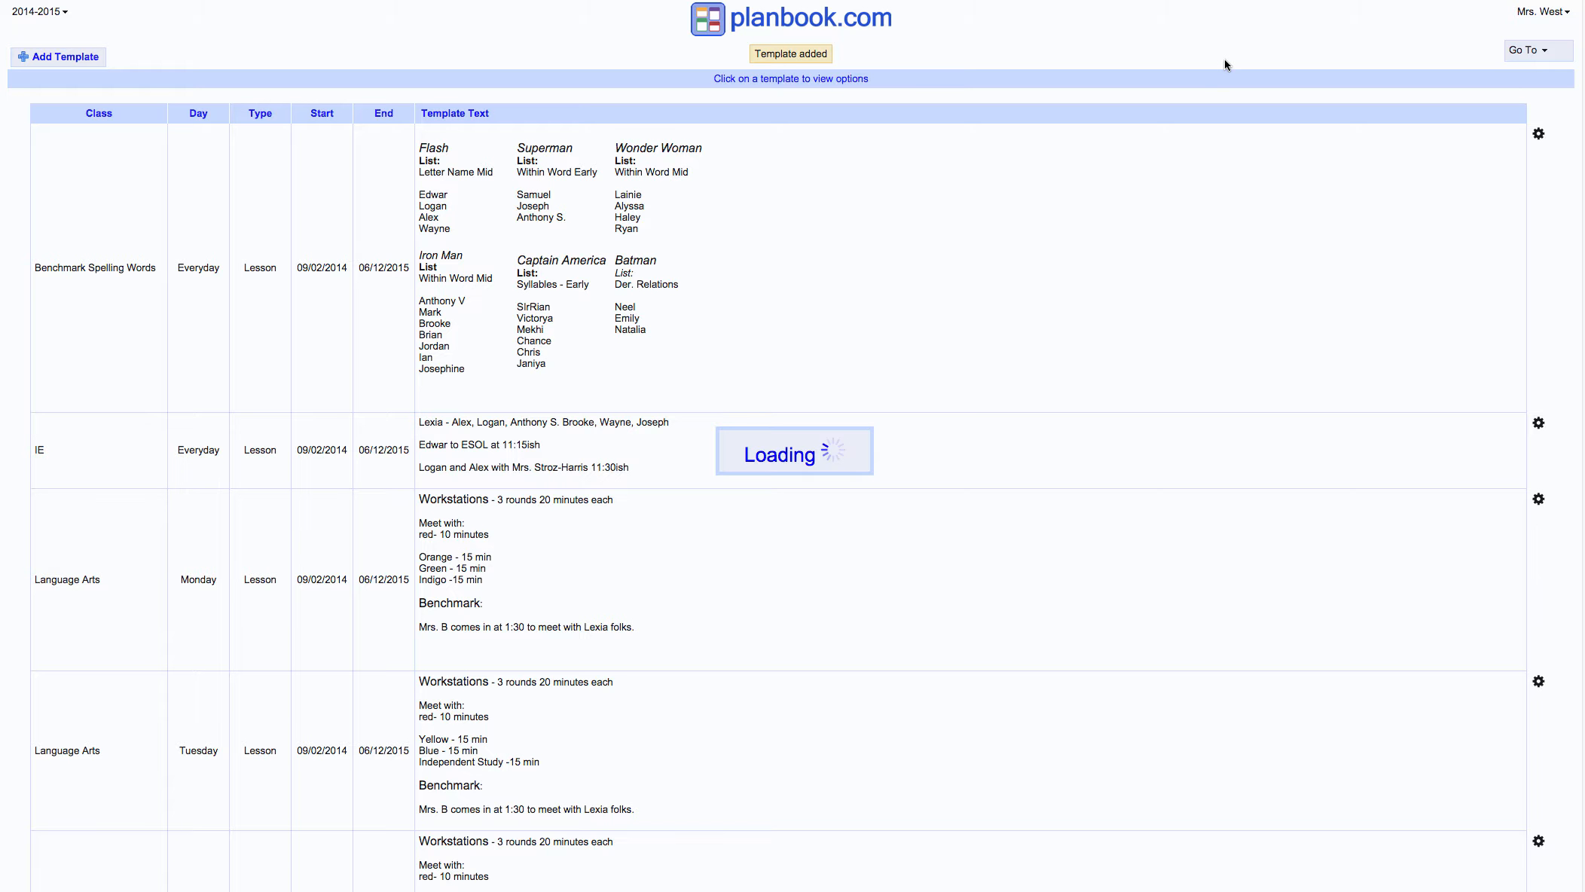
- Open Sunday's Benchmark Spelling Words lesson, try 17 beside the Flash group's List label, remove it and save the lesson
{"action": "double_click", "coordinate": [177, 213]}
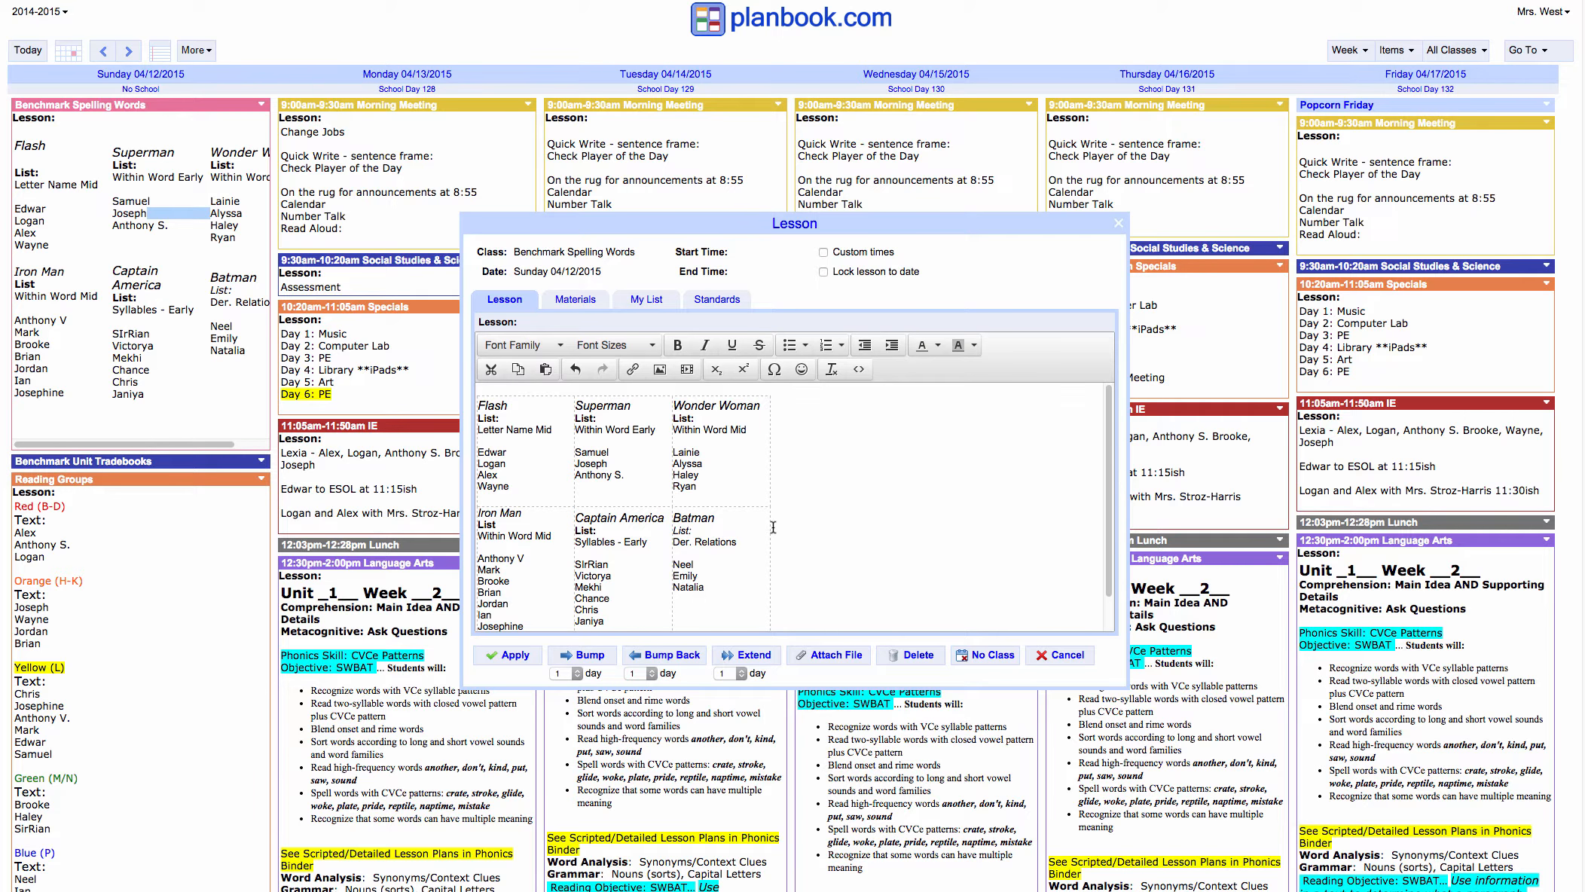
{"action": "left_click", "coordinate": [525, 417]}
{"action": "type", "text": "17"}
{"action": "key", "text": "BackSpace"}
{"action": "key", "text": "BackSpace"}
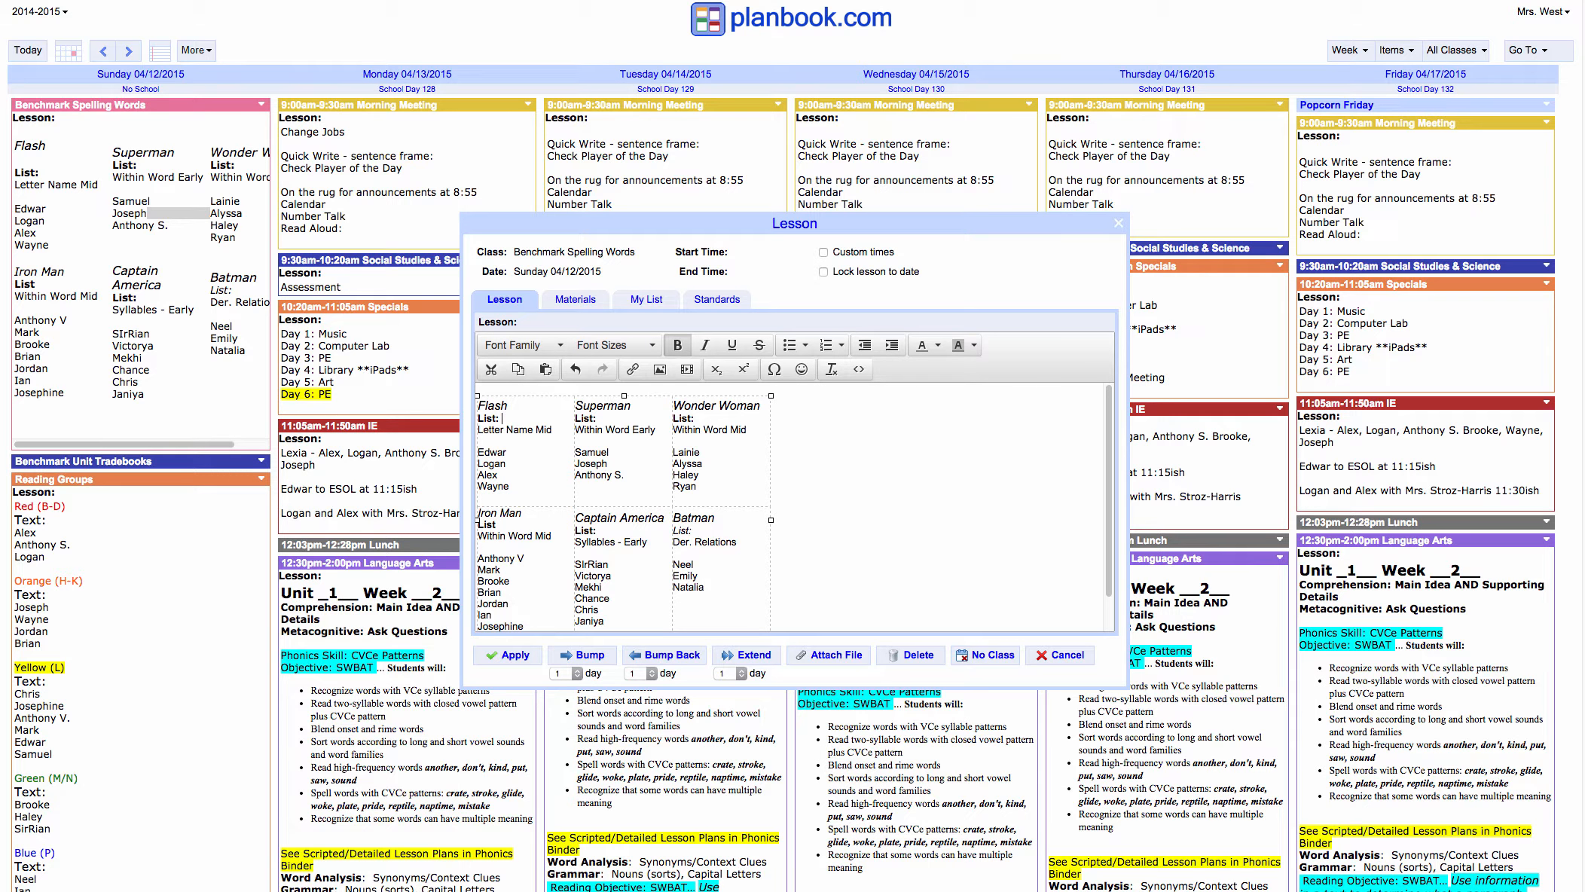
{"action": "left_click", "coordinate": [511, 654]}
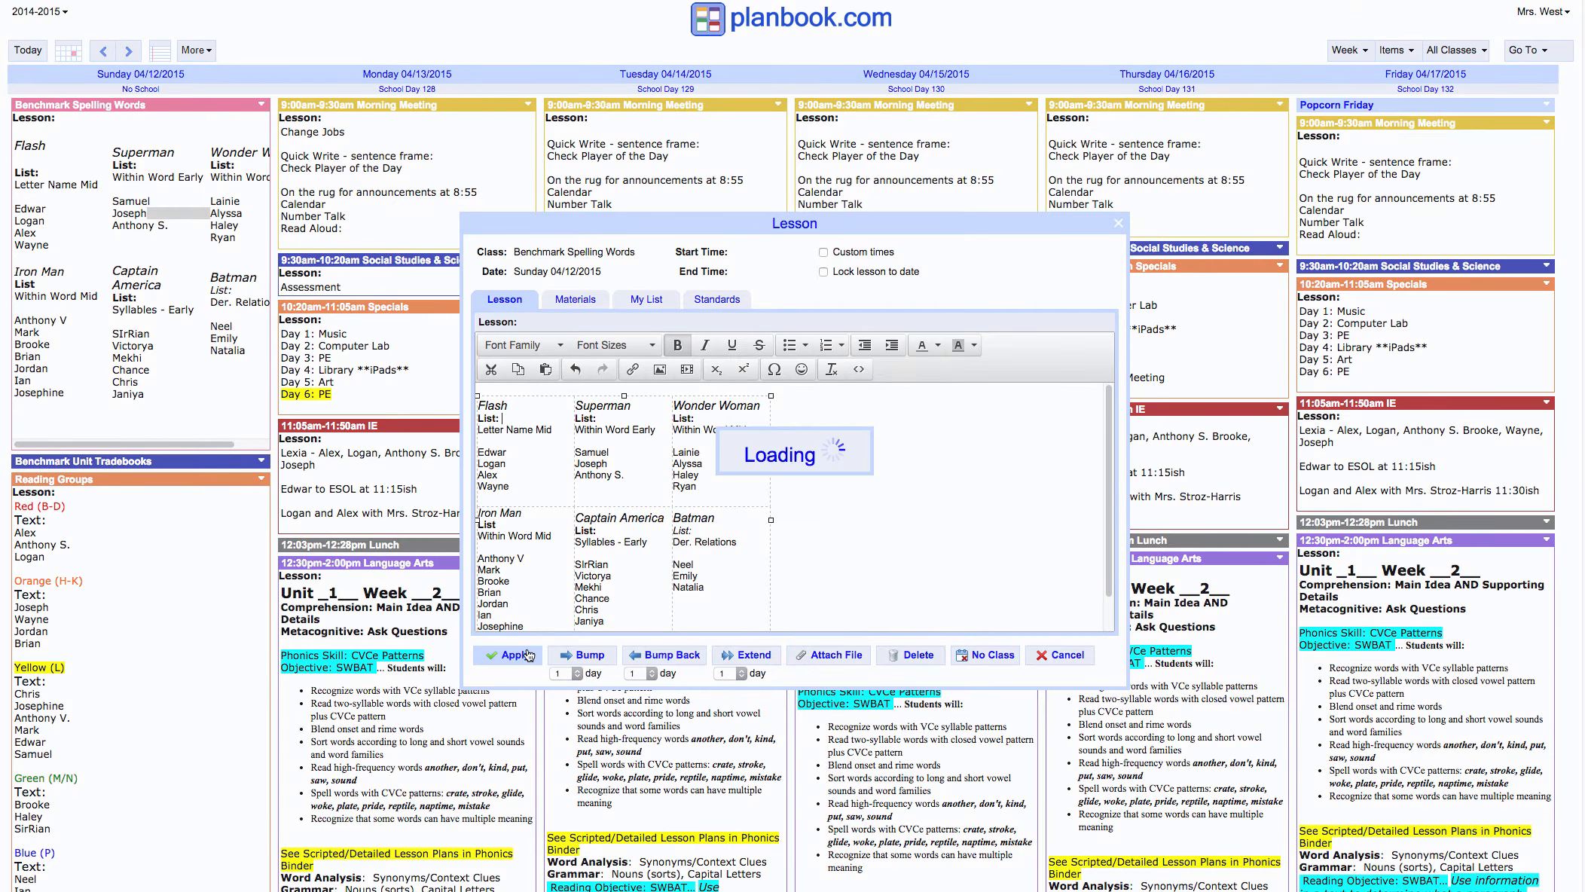
- Open Sunday's Reading Groups lesson and save it with its template text as is
{"action": "scroll", "coordinate": [125, 374], "scroll_direction": "down", "scroll_amount": 4}
{"action": "left_click", "coordinate": [124, 374]}
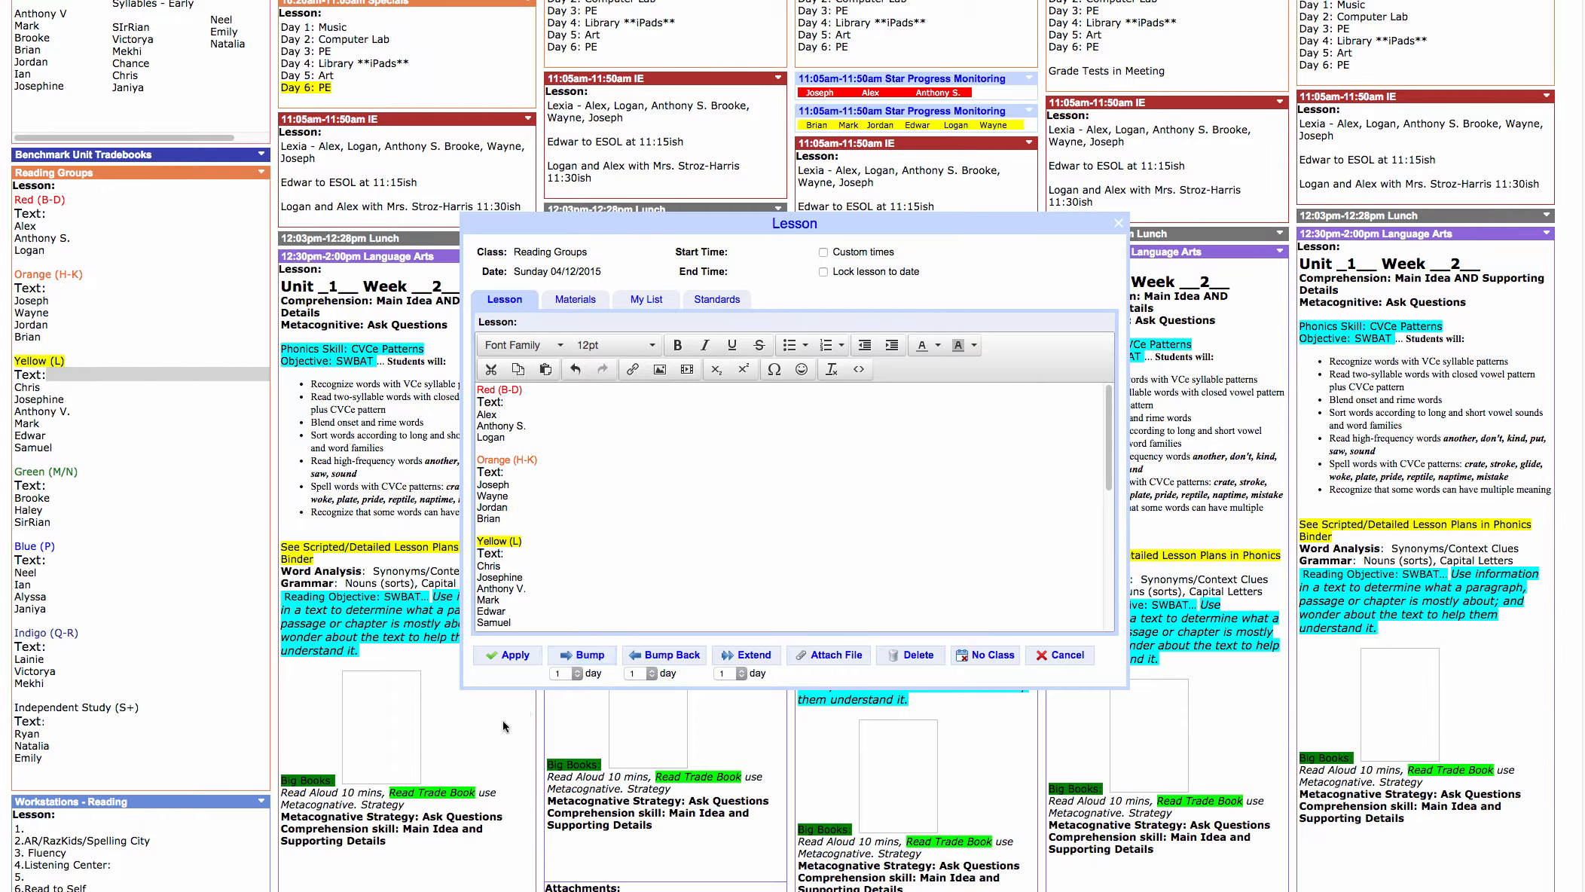
{"action": "left_click", "coordinate": [510, 655]}
- Check the workstation and zTo Do template lessons in Sunday's column of the weekly plan
{"action": "scroll", "coordinate": [130, 640], "scroll_direction": "down", "scroll_amount": 4}
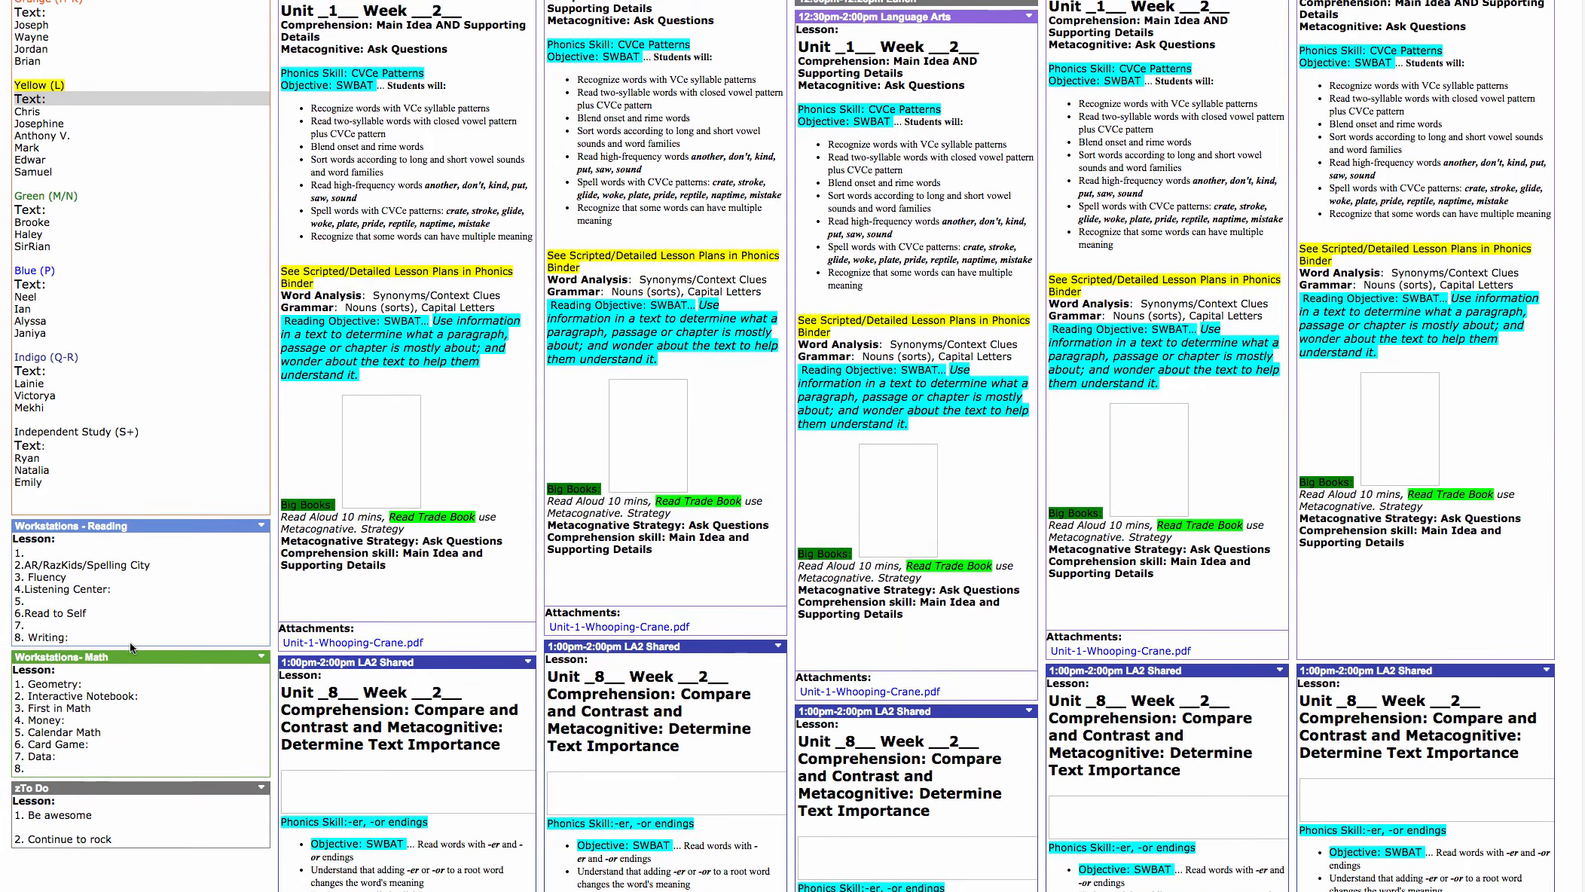
{"action": "scroll", "coordinate": [130, 641], "scroll_direction": "down", "scroll_amount": 2}
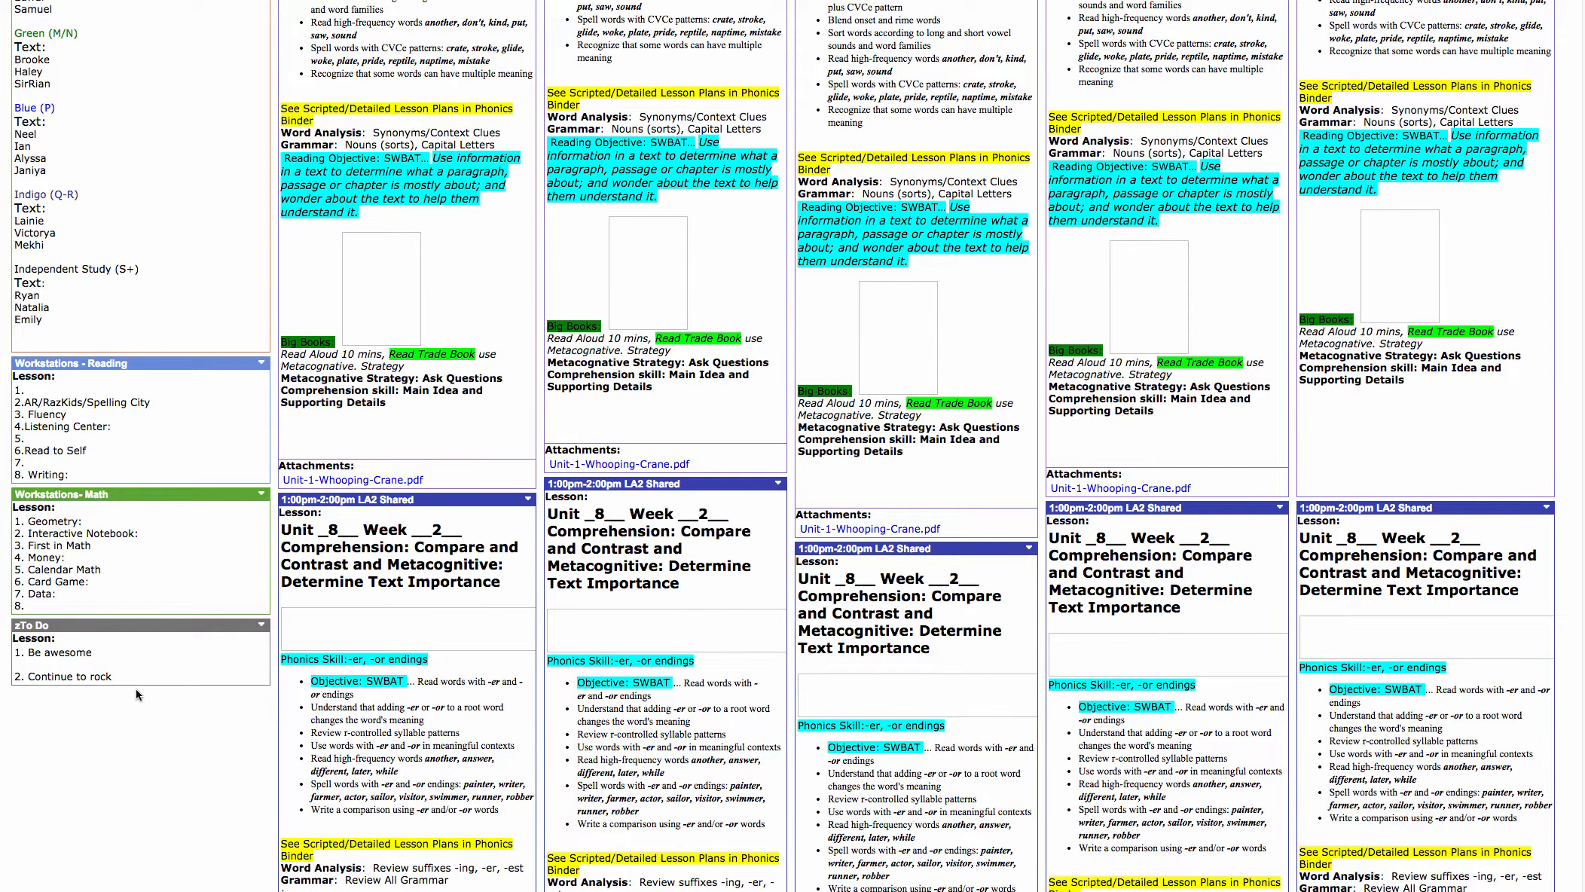
{"action": "scroll", "coordinate": [229, 537], "scroll_direction": "up", "scroll_amount": 10}
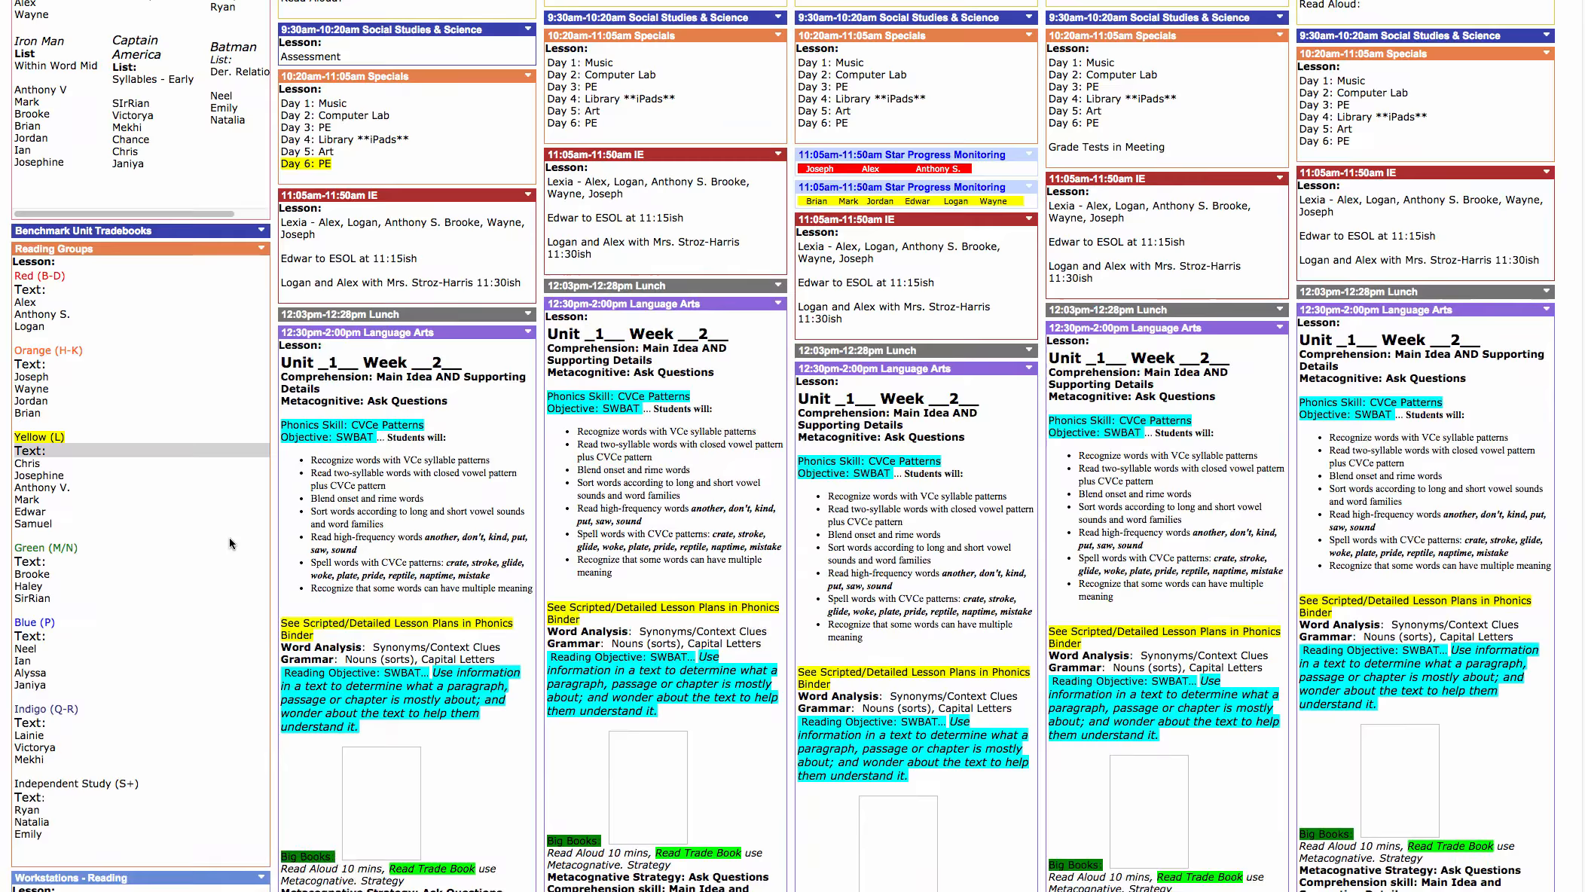
{"action": "scroll", "coordinate": [229, 537], "scroll_direction": "down", "scroll_amount": 1}
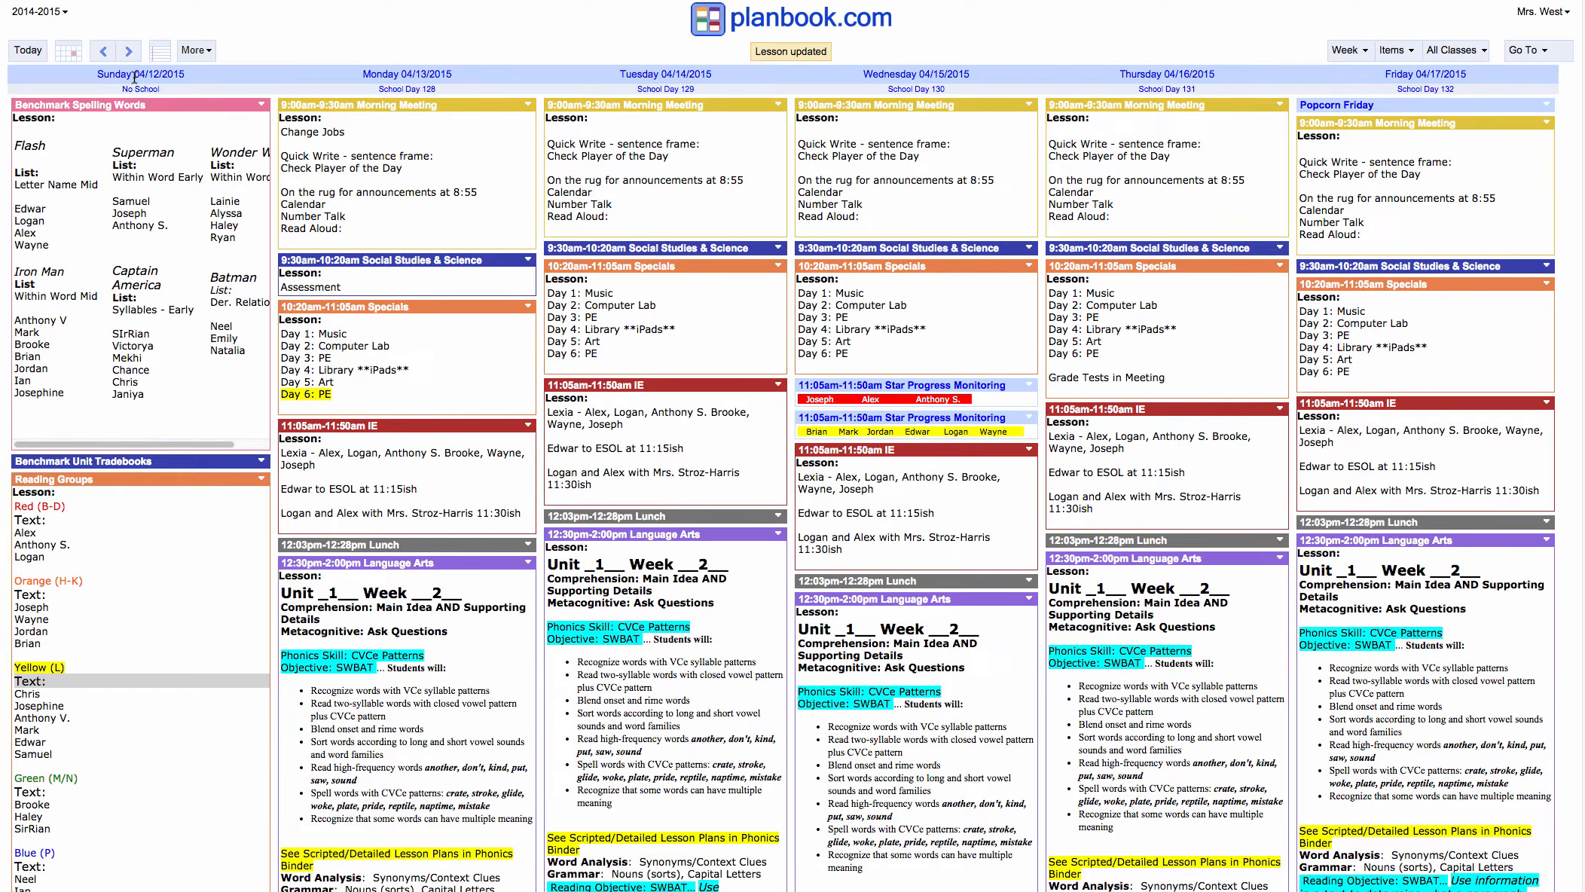
- Check the templated lessons down to the zTo Do entry in the following week's plan and return to the week of 04/12/2015
{"action": "left_click", "coordinate": [128, 51]}
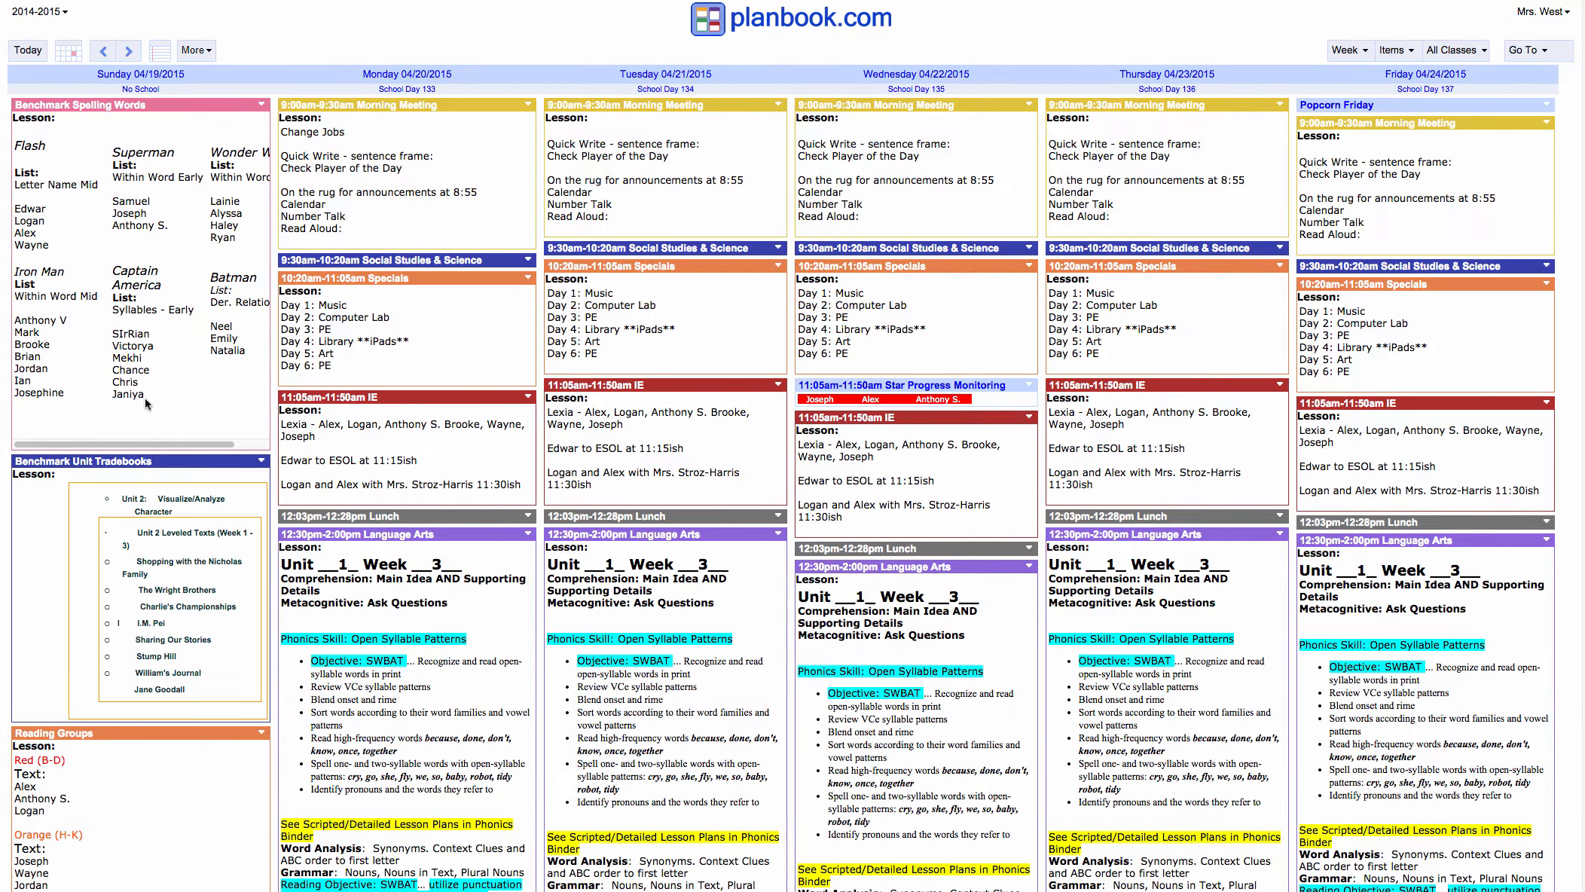
{"action": "scroll", "coordinate": [144, 398], "scroll_direction": "down", "scroll_amount": 2}
{"action": "scroll", "coordinate": [145, 397], "scroll_direction": "down", "scroll_amount": 15}
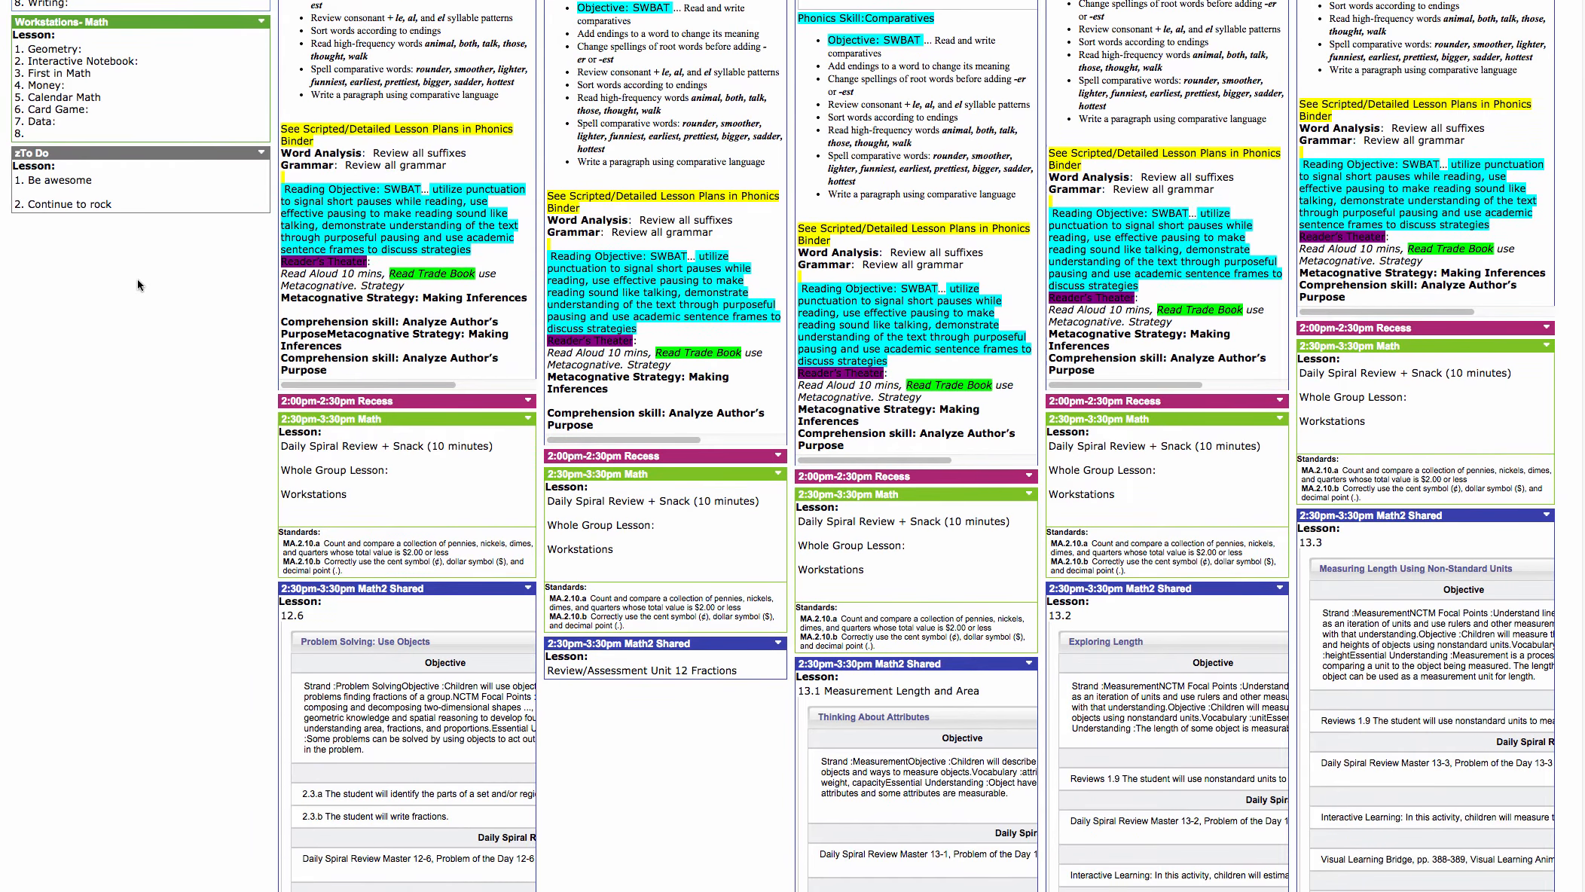
{"action": "scroll", "coordinate": [137, 278], "scroll_direction": "up", "scroll_amount": 17}
{"action": "left_click", "coordinate": [103, 51]}
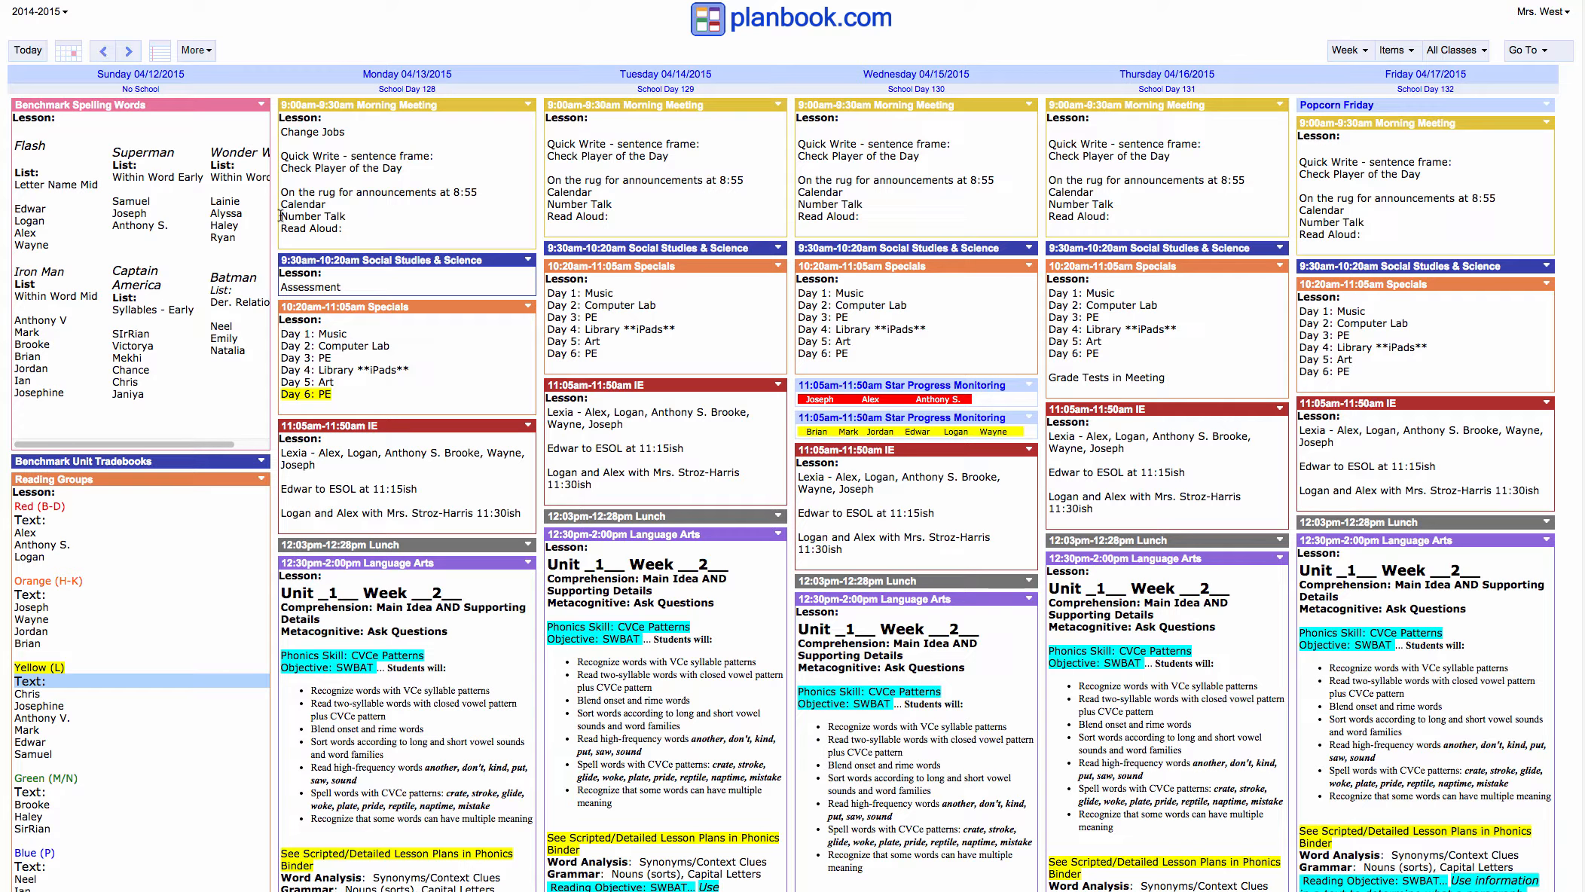
- Highlight "Day 1: Music" in yellow in Tuesday 04/14/2015's Specials lesson and save the lesson
{"action": "double_click", "coordinate": [602, 306]}
{"action": "left_click_drag", "start_coordinate": [477, 390], "coordinate": [543, 390]}
{"action": "left_click", "coordinate": [973, 345]}
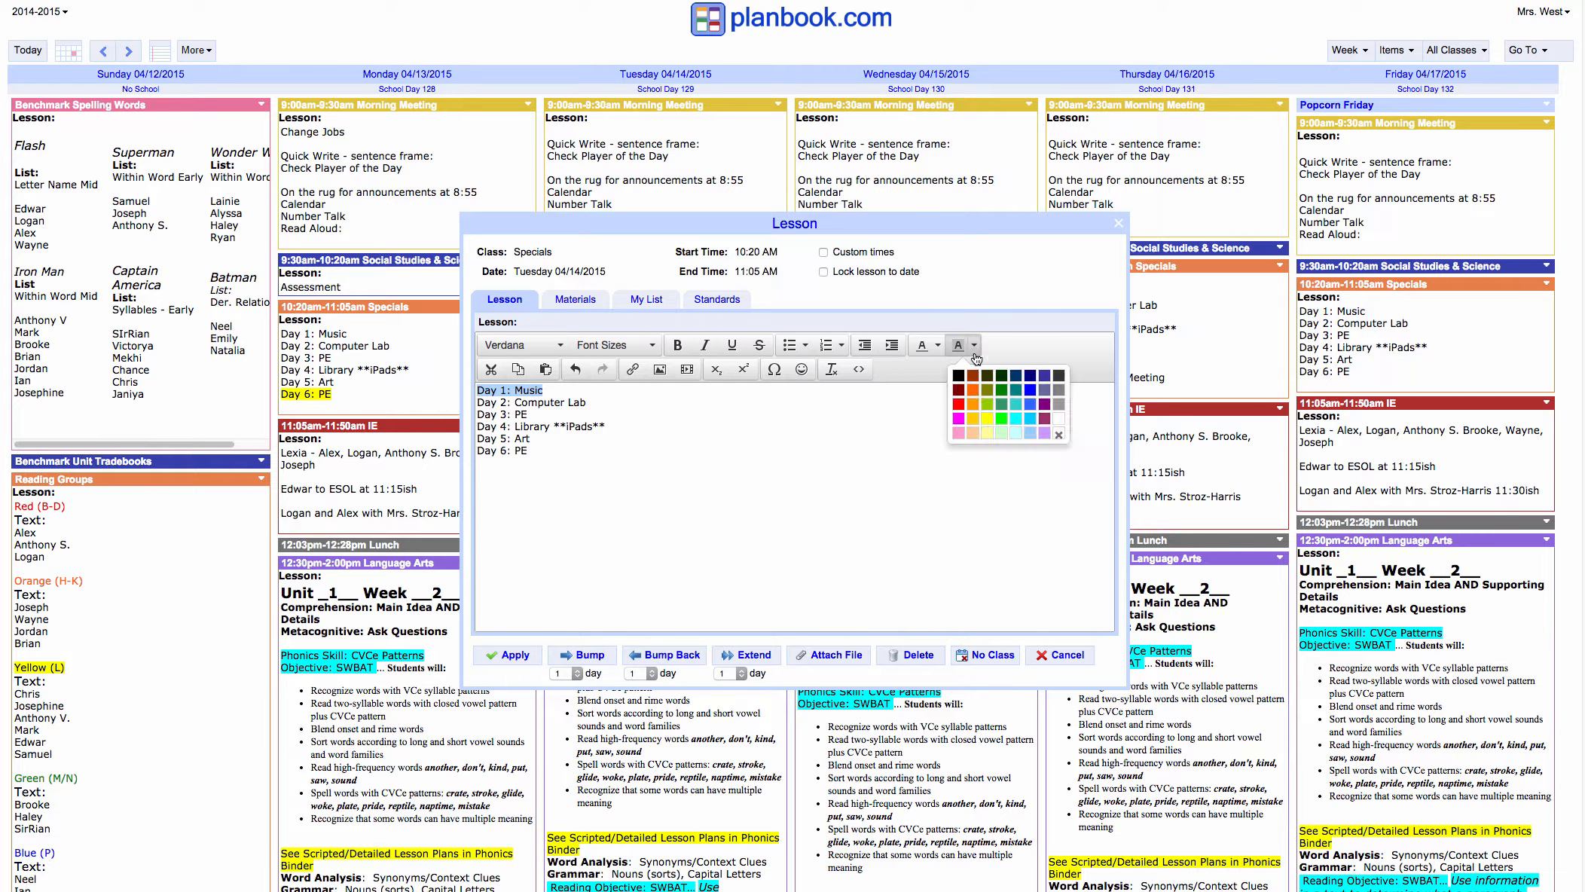
{"action": "left_click", "coordinate": [986, 417]}
{"action": "left_click", "coordinate": [607, 535]}
{"action": "left_click", "coordinate": [509, 655]}
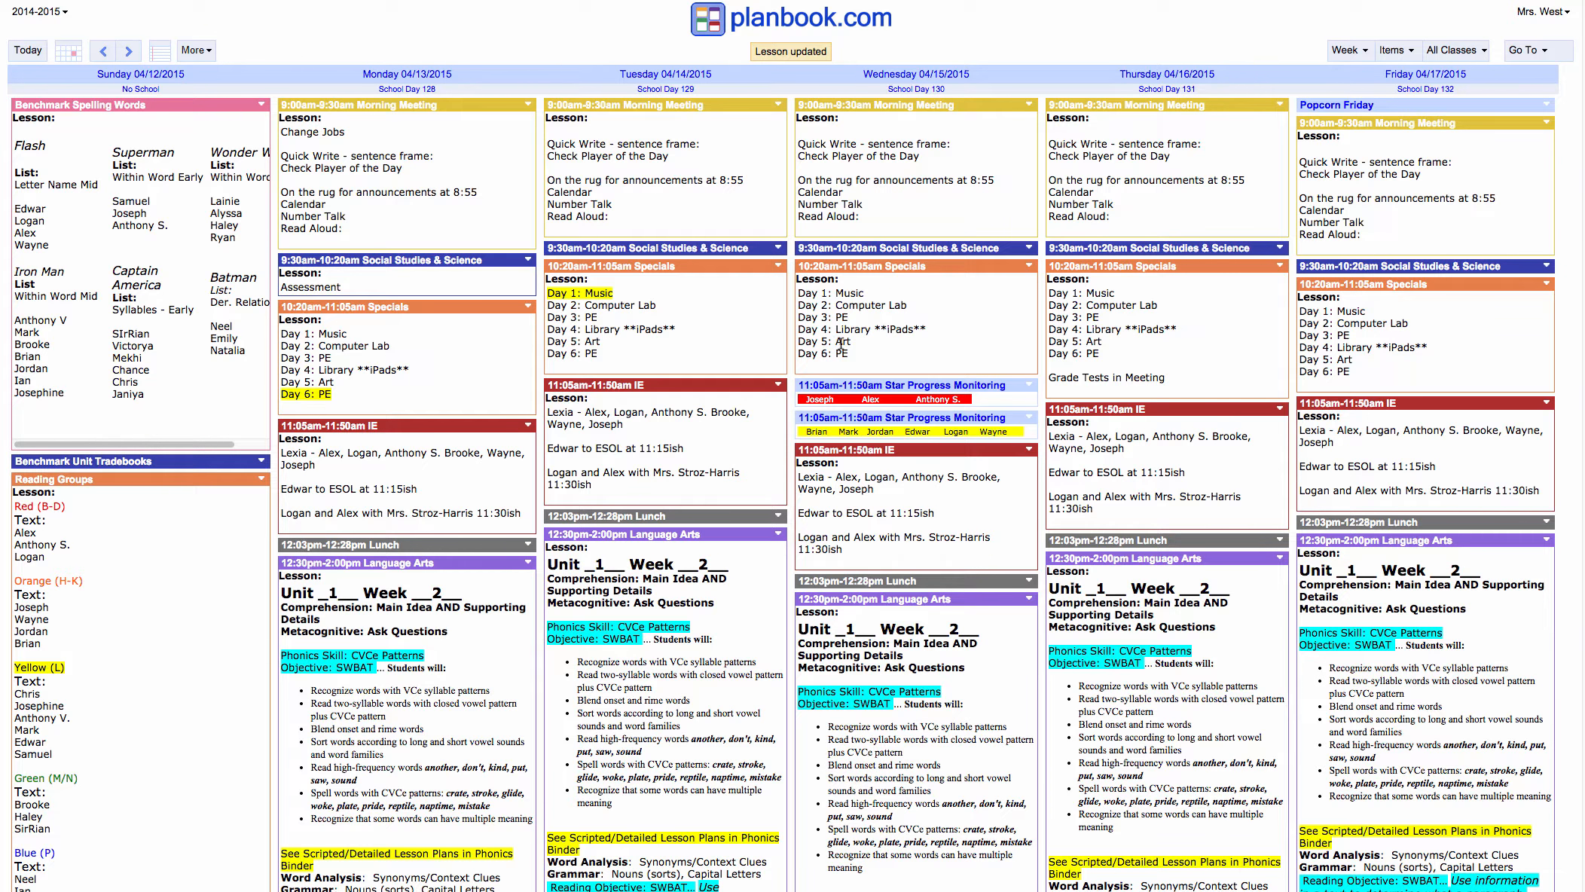
- Highlight "Day 2: Computer Lab" in yellow in Wednesday 04/15/2015's Specials lesson and save the lesson
{"action": "left_click", "coordinate": [841, 344]}
{"action": "left_click", "coordinate": [592, 400]}
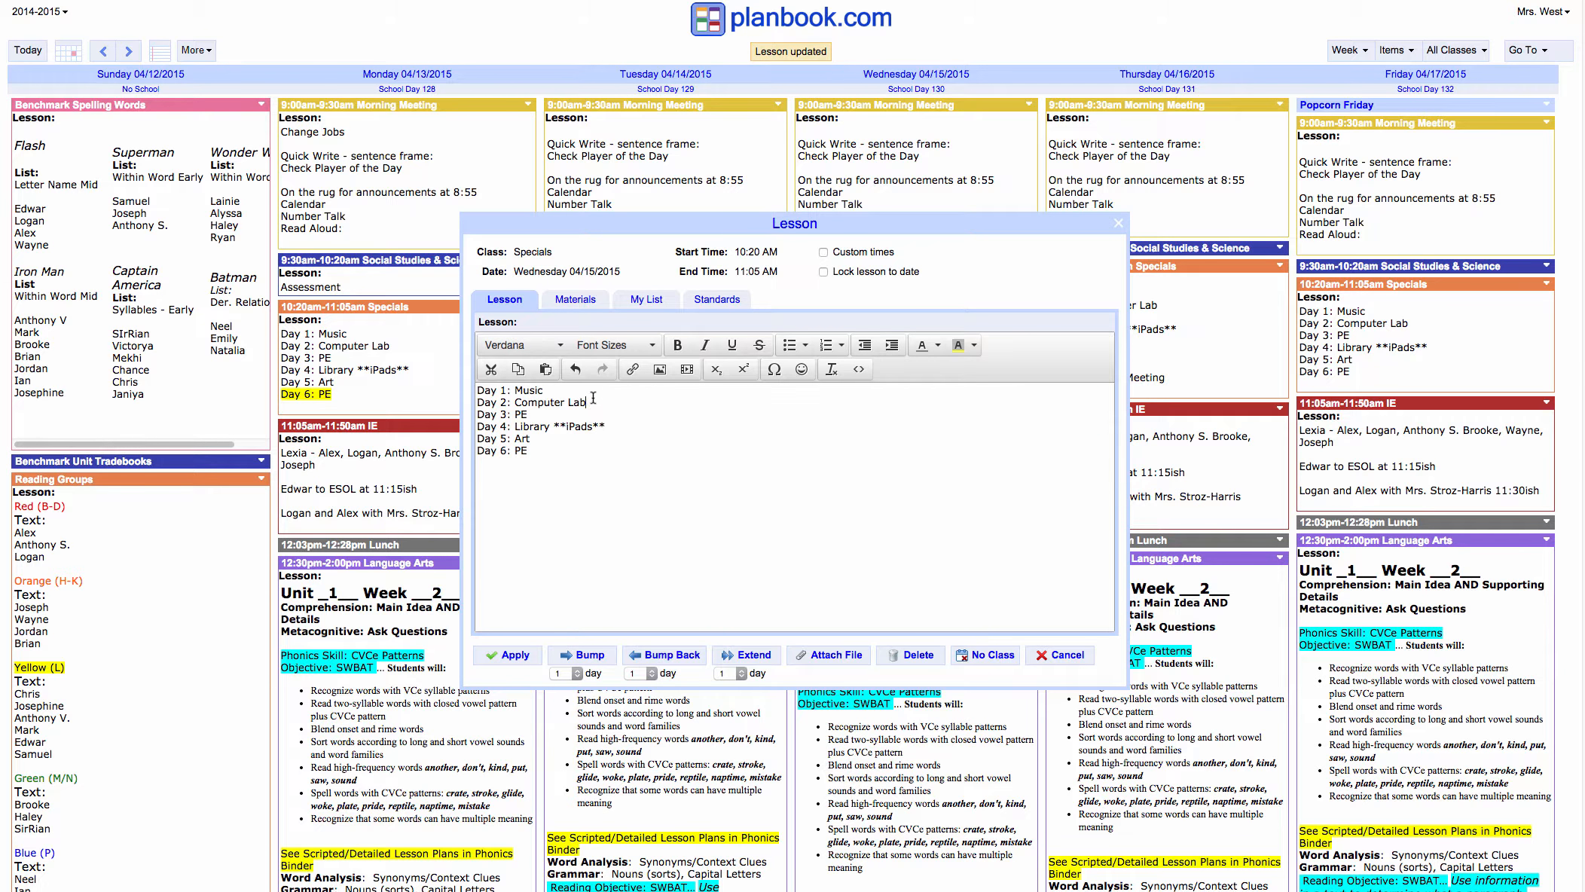
{"action": "left_click_drag", "start_coordinate": [592, 400], "coordinate": [464, 398]}
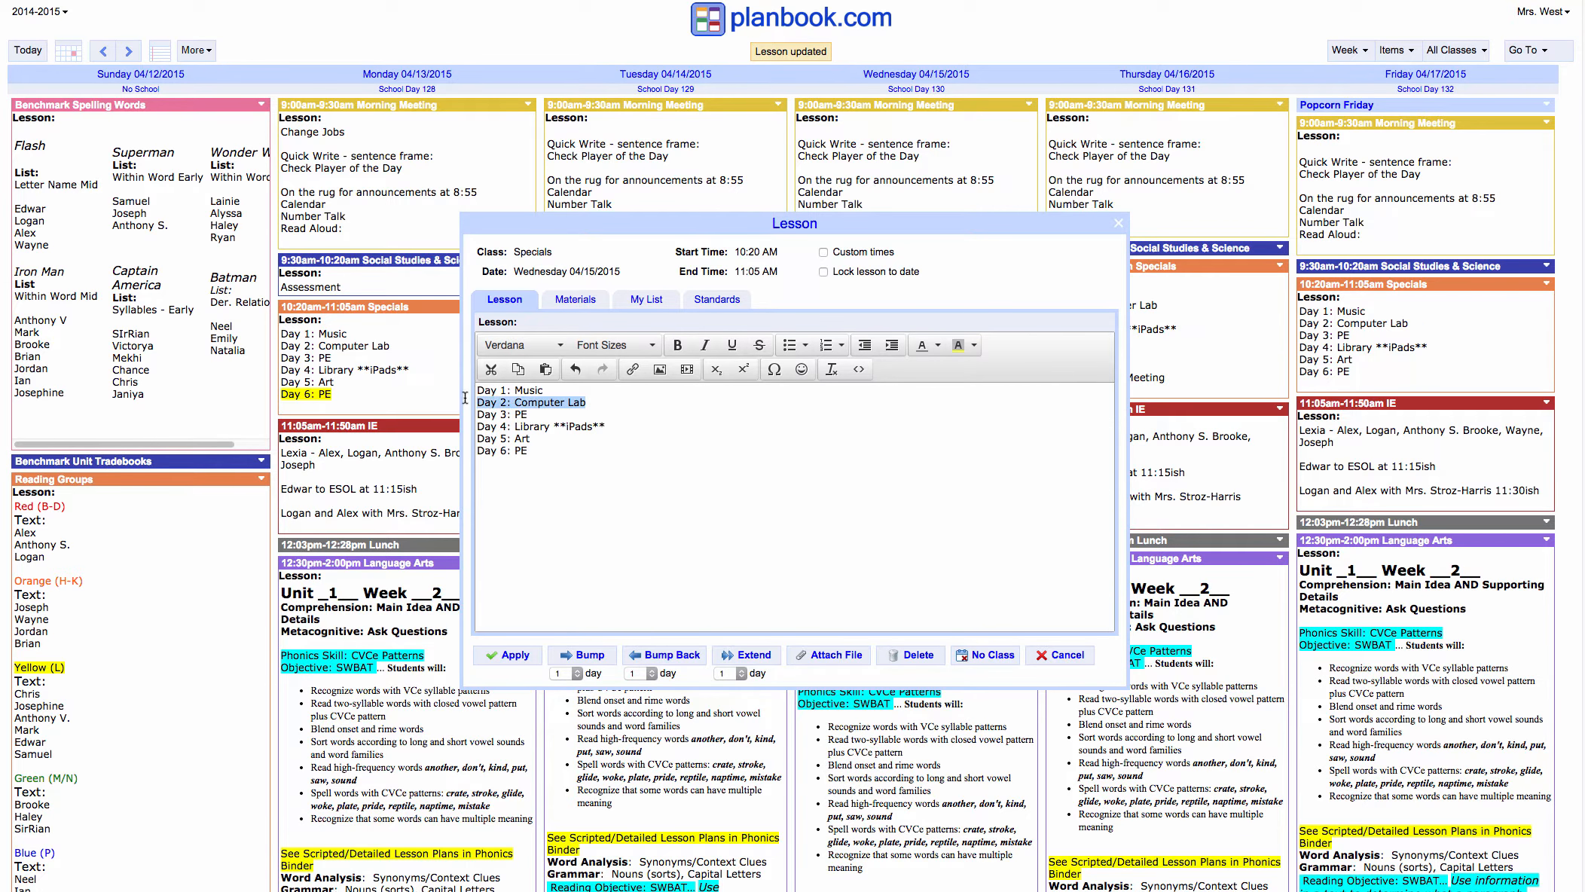
{"action": "left_click", "coordinate": [958, 347]}
{"action": "left_click", "coordinate": [523, 661]}
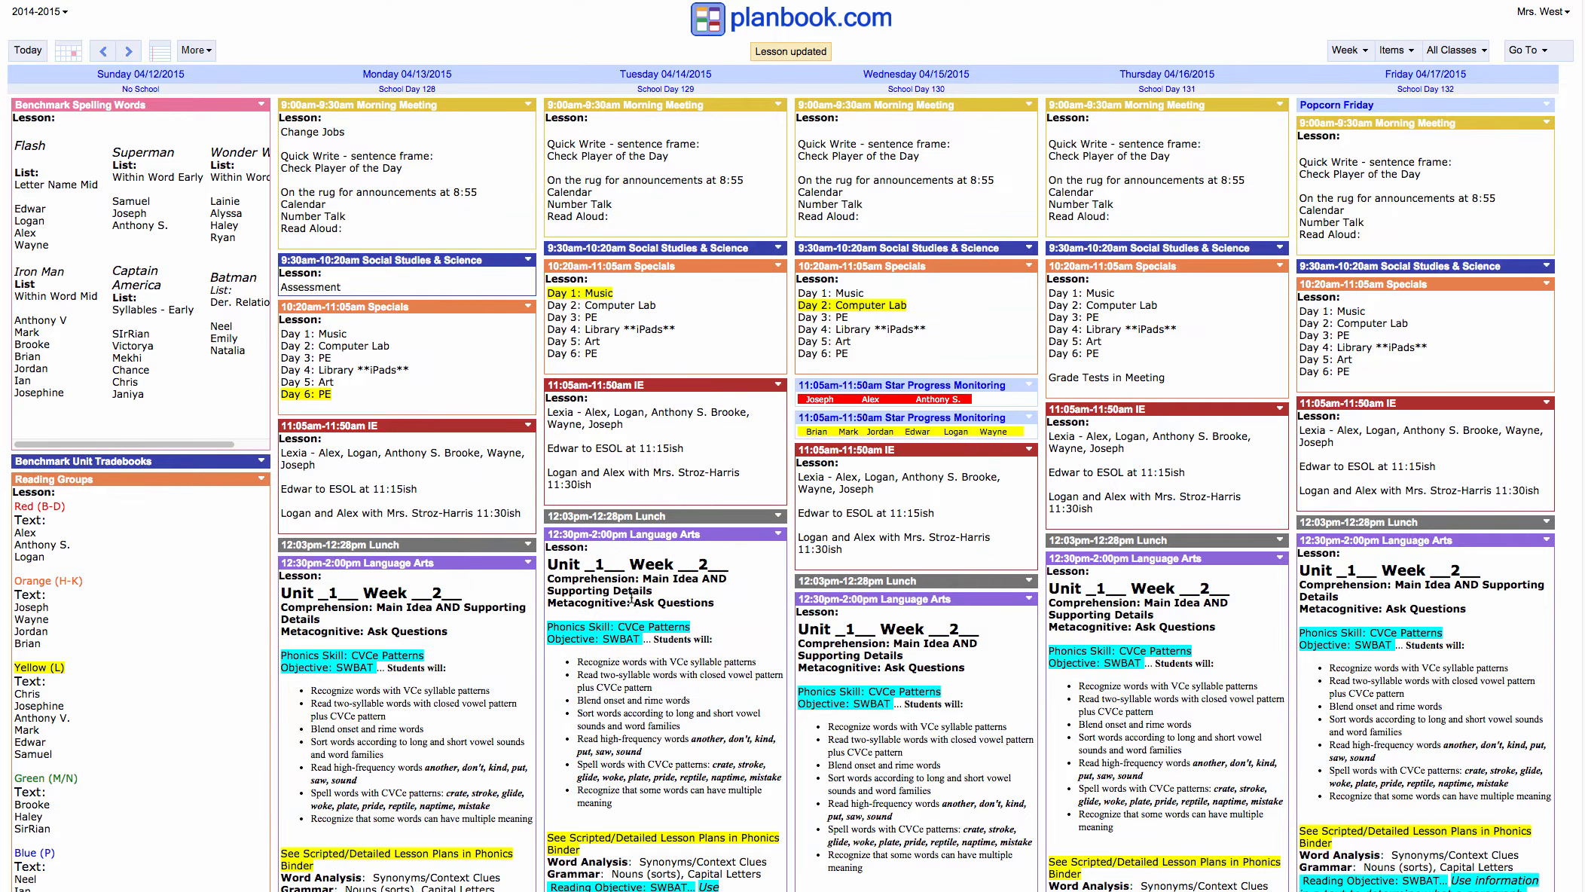
- Highlight "Day 3: PE" in Thursday's Specials lesson and "Day 4: Library **iPads**" in Friday's in yellow, saving both lessons
{"action": "left_click", "coordinate": [1098, 327]}
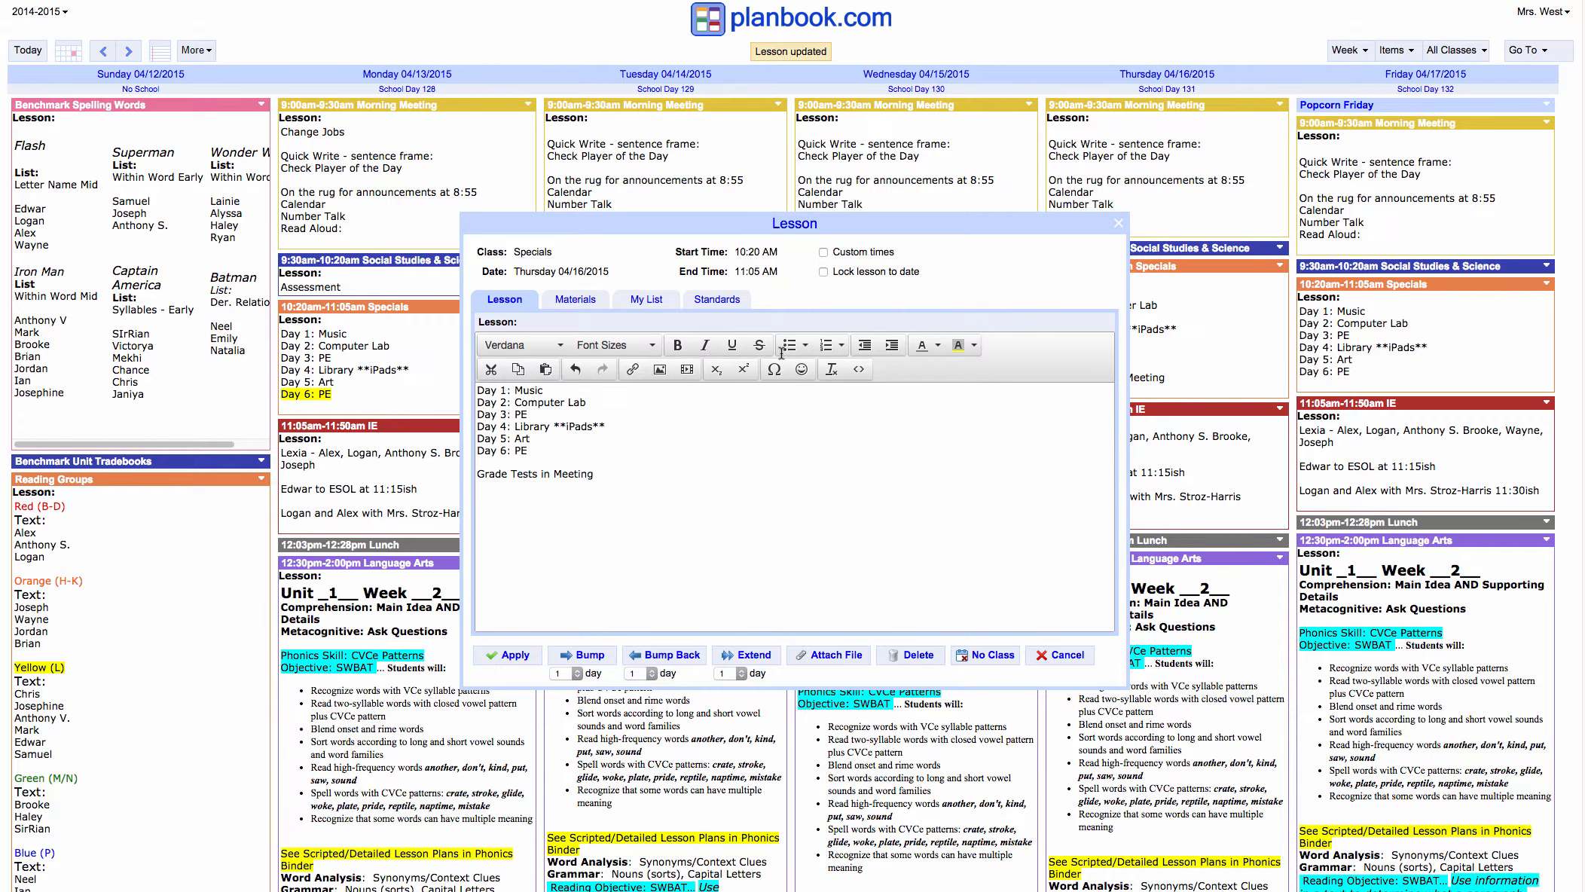
{"action": "left_click", "coordinate": [1431, 310]}
{"action": "left_click_drag", "start_coordinate": [606, 426], "coordinate": [477, 426]}
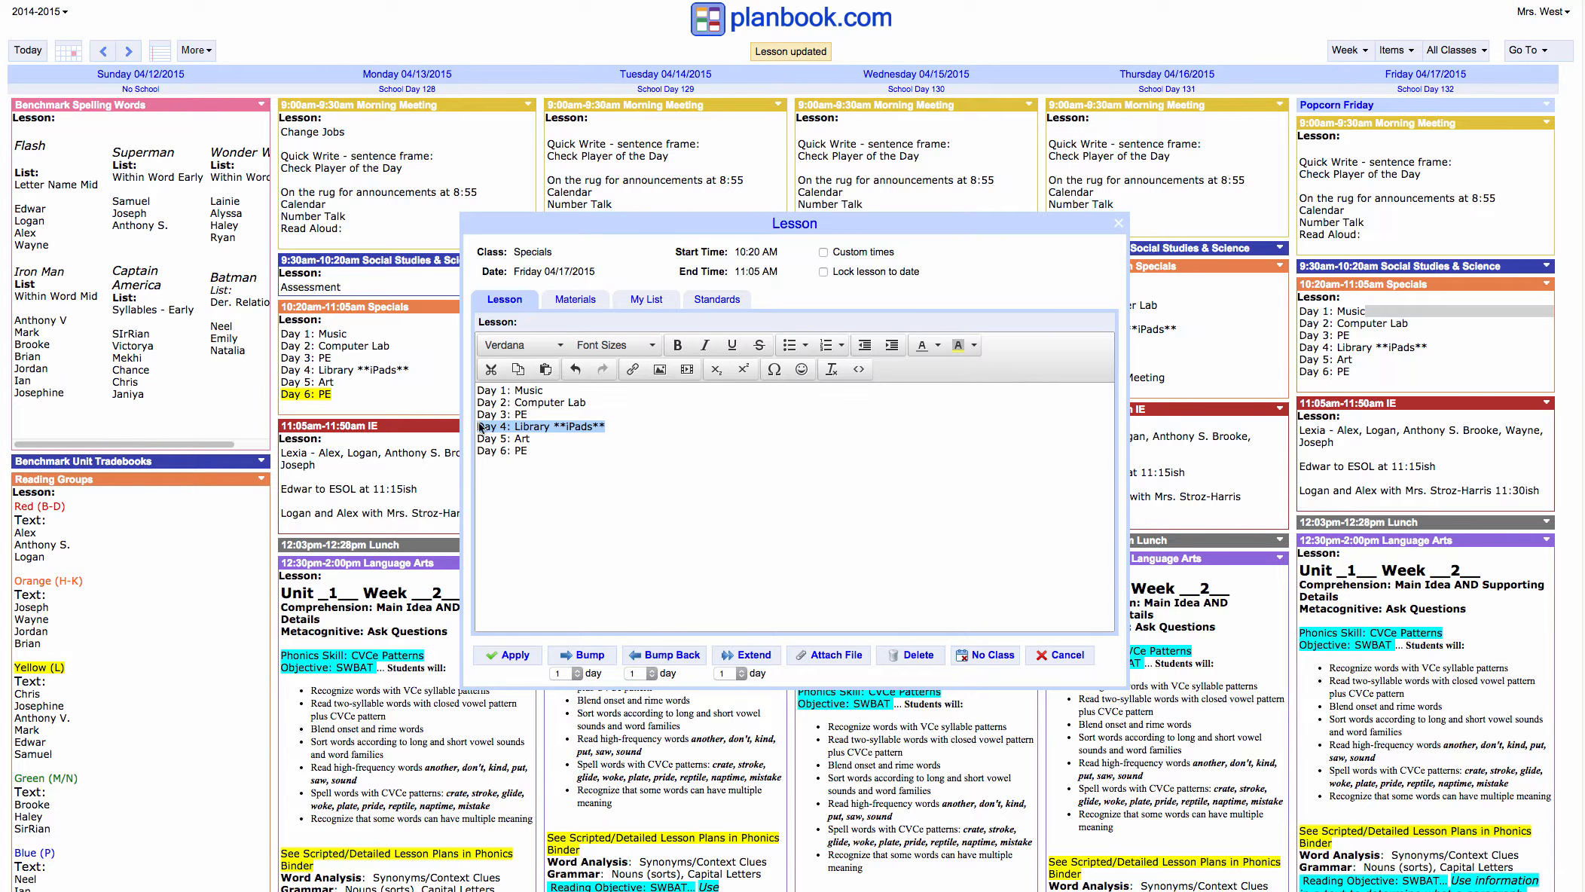
{"action": "left_click", "coordinate": [962, 344]}
{"action": "left_click", "coordinate": [494, 655]}
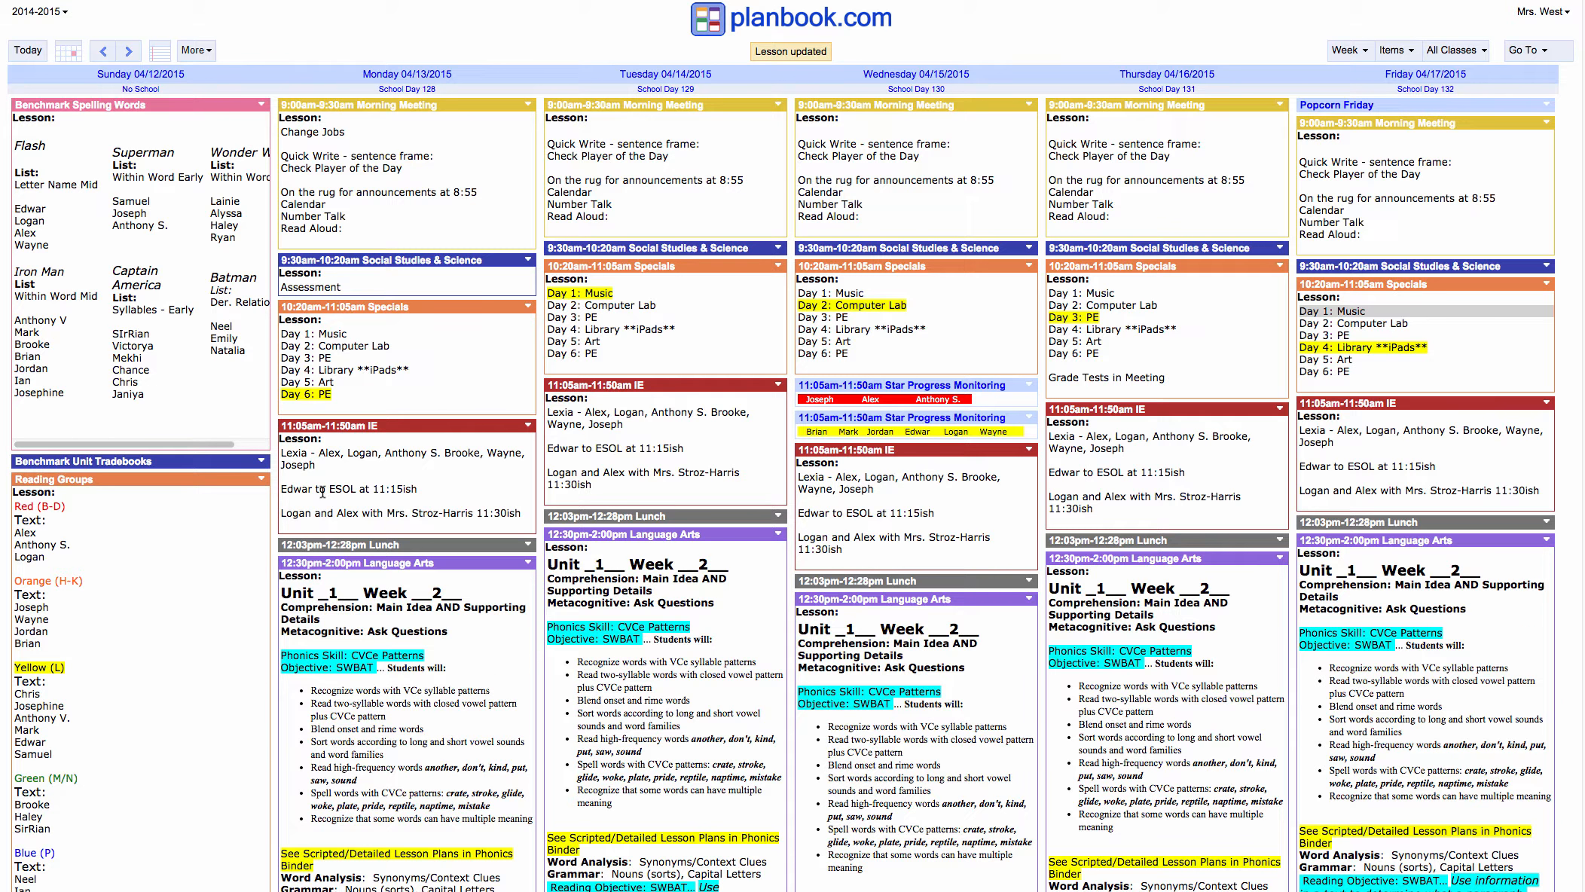
- Open Monday 04/13/2015's Social Studies & Science lesson and delete its Assessment text
{"action": "double_click", "coordinate": [418, 277]}
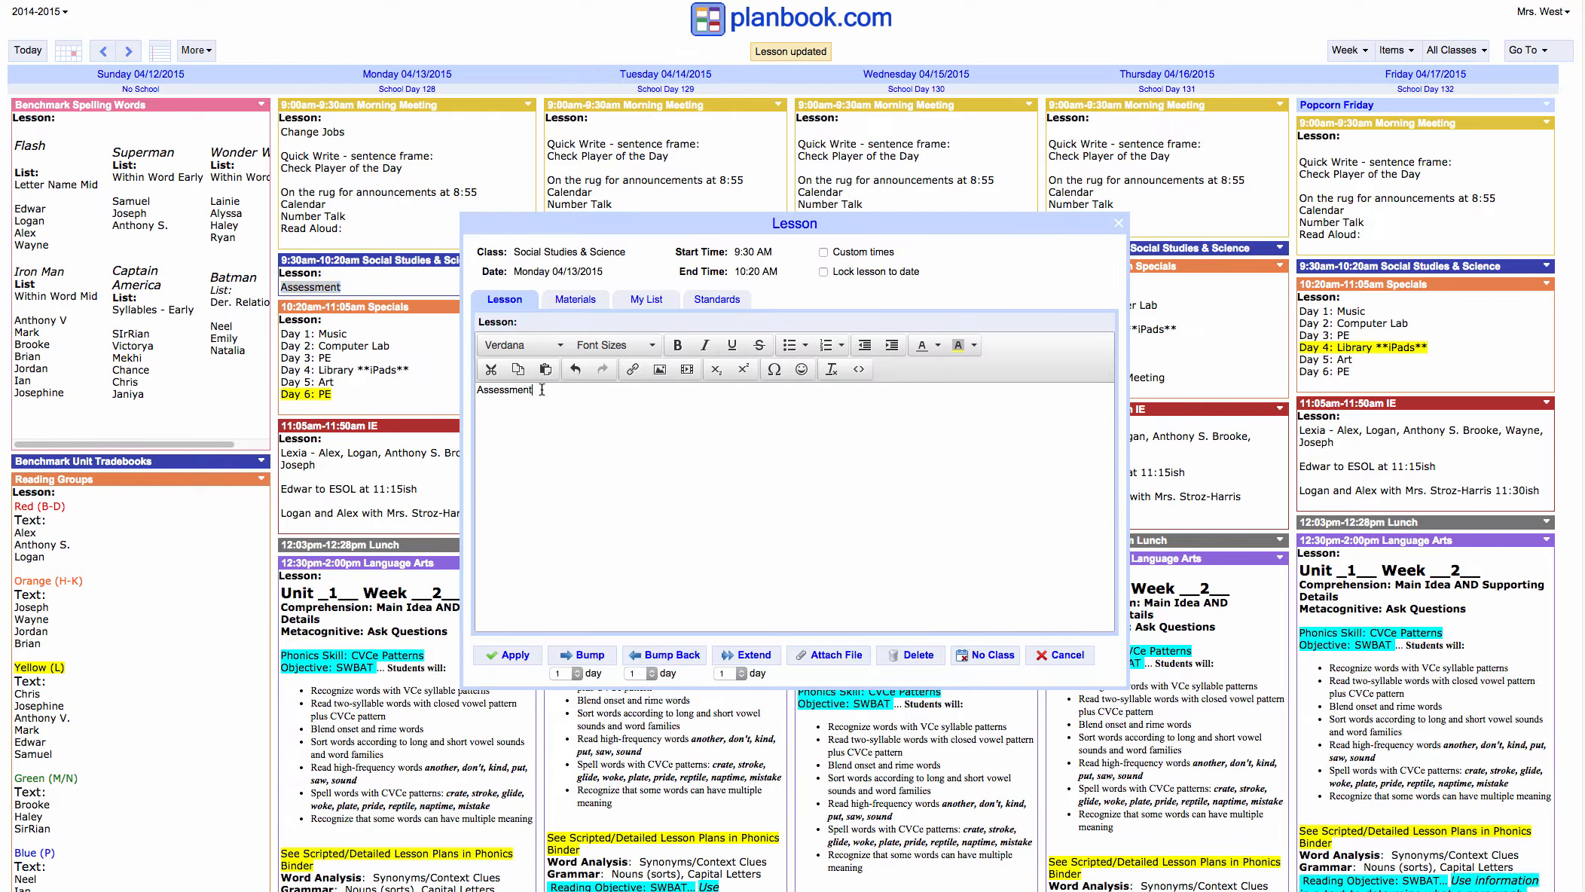
{"action": "left_click_drag", "start_coordinate": [550, 393], "coordinate": [436, 379]}
{"action": "key", "text": "BackSpace"}
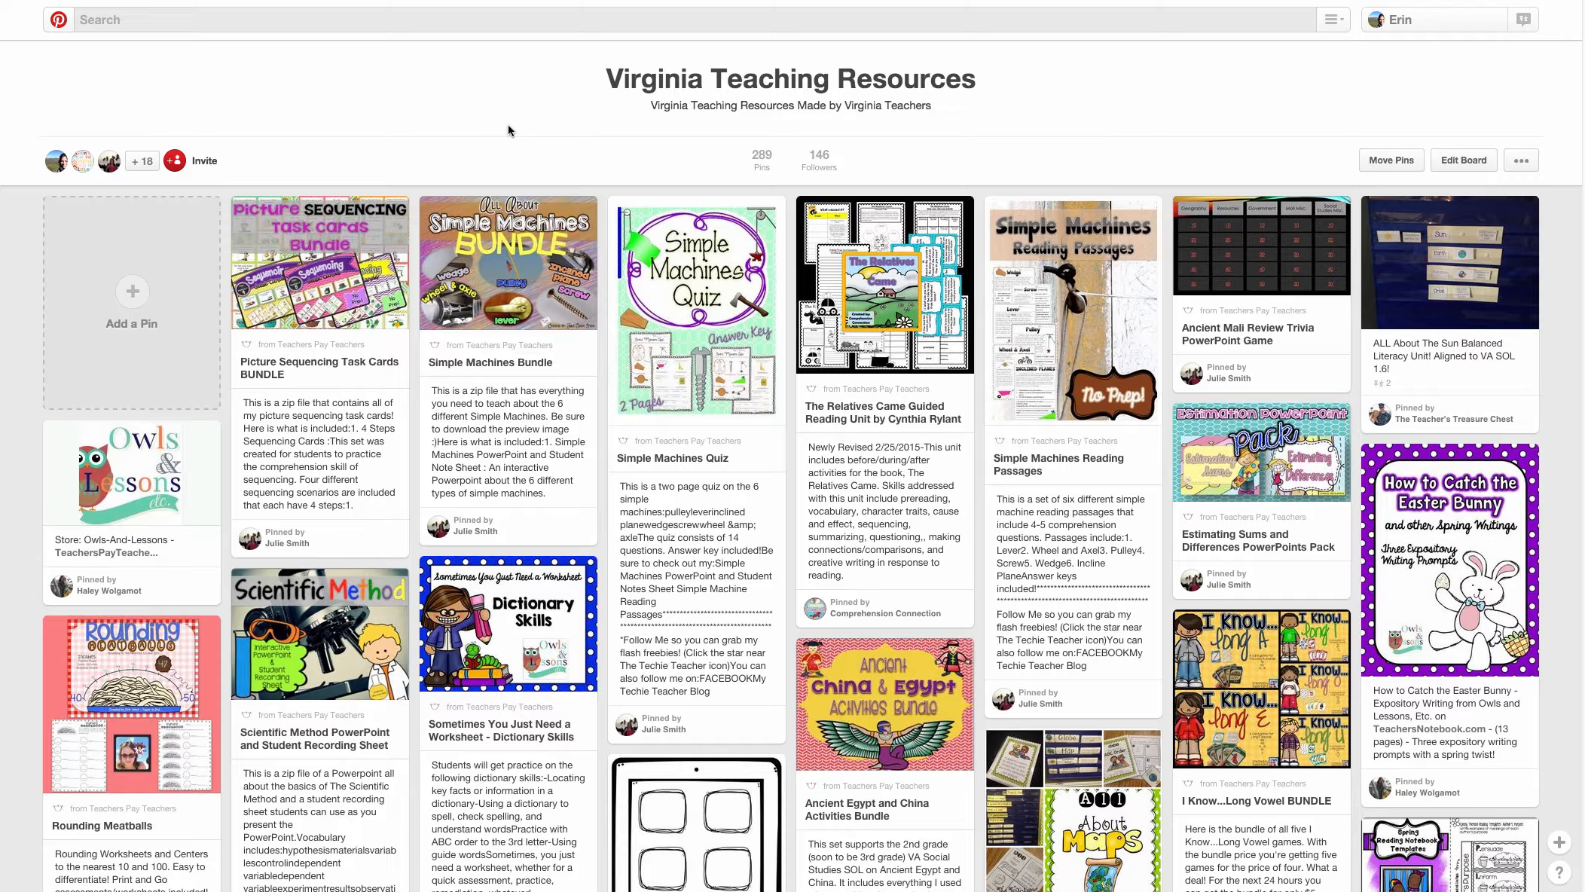
- Browse the Virginia Teaching Resources board on Pinterest, open the Rounding Meatballs pin and copy its image URL
{"action": "scroll", "coordinate": [563, 362], "scroll_direction": "down", "scroll_amount": 2}
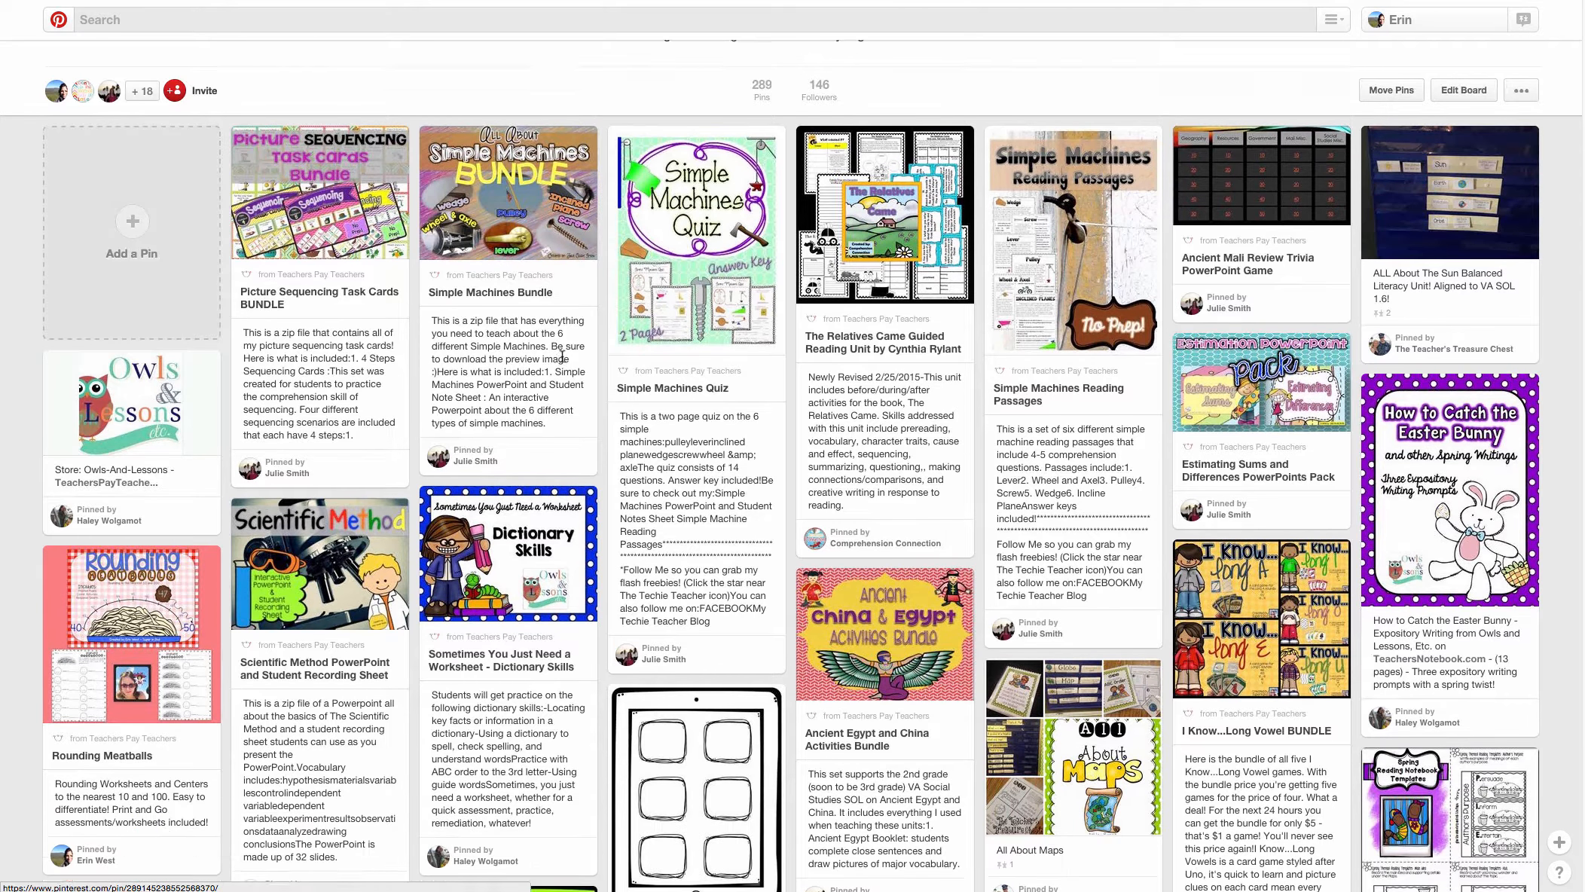
{"action": "scroll", "coordinate": [563, 361], "scroll_direction": "down", "scroll_amount": 8}
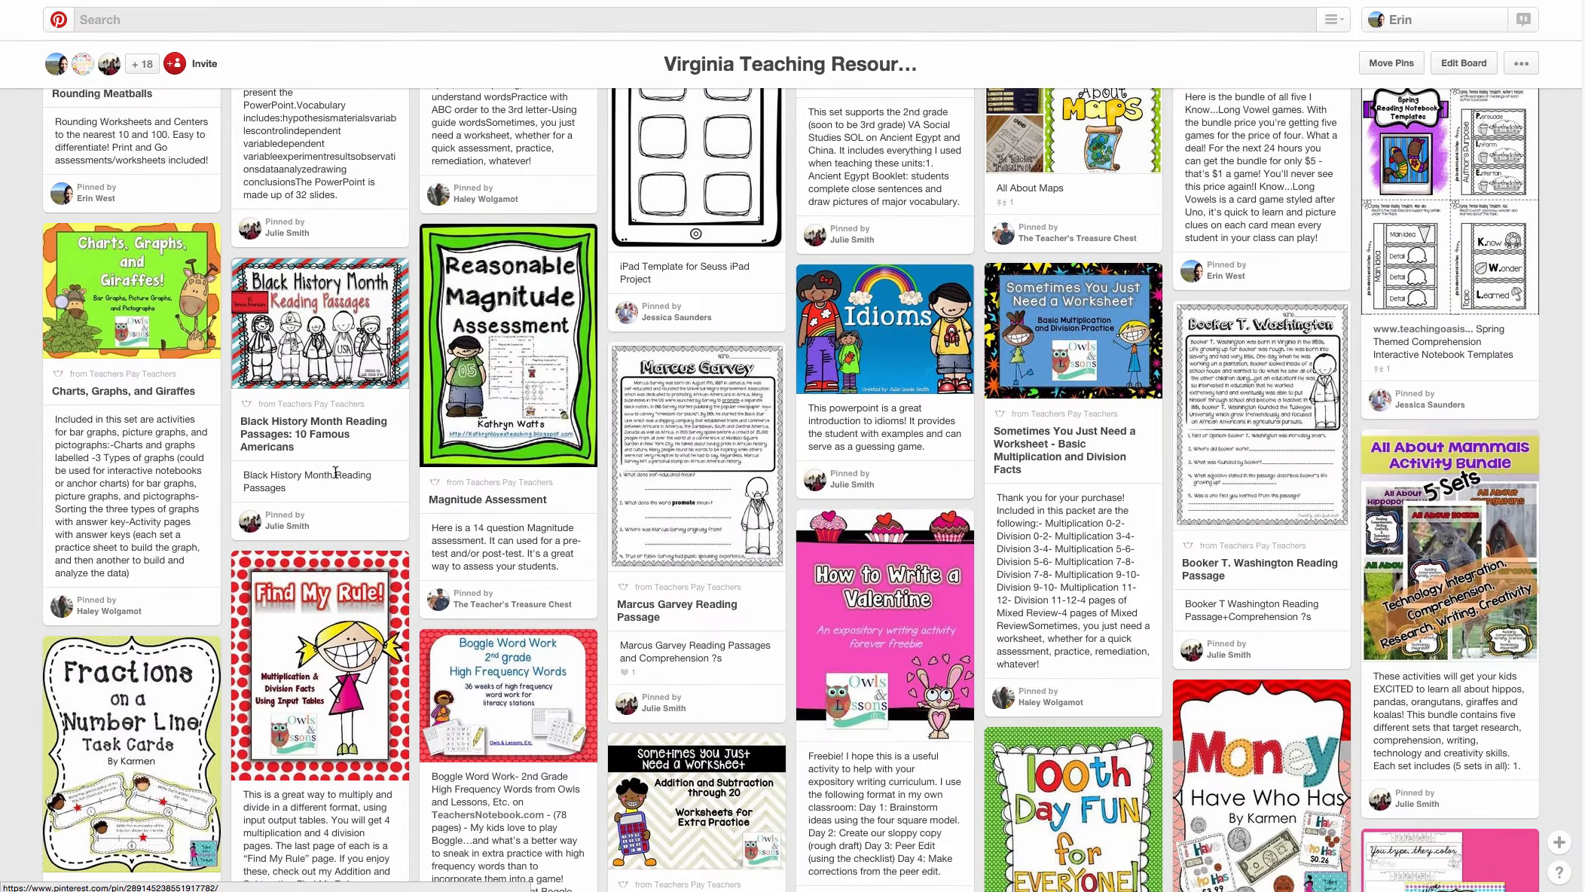
{"action": "scroll", "coordinate": [332, 475], "scroll_direction": "up", "scroll_amount": 4}
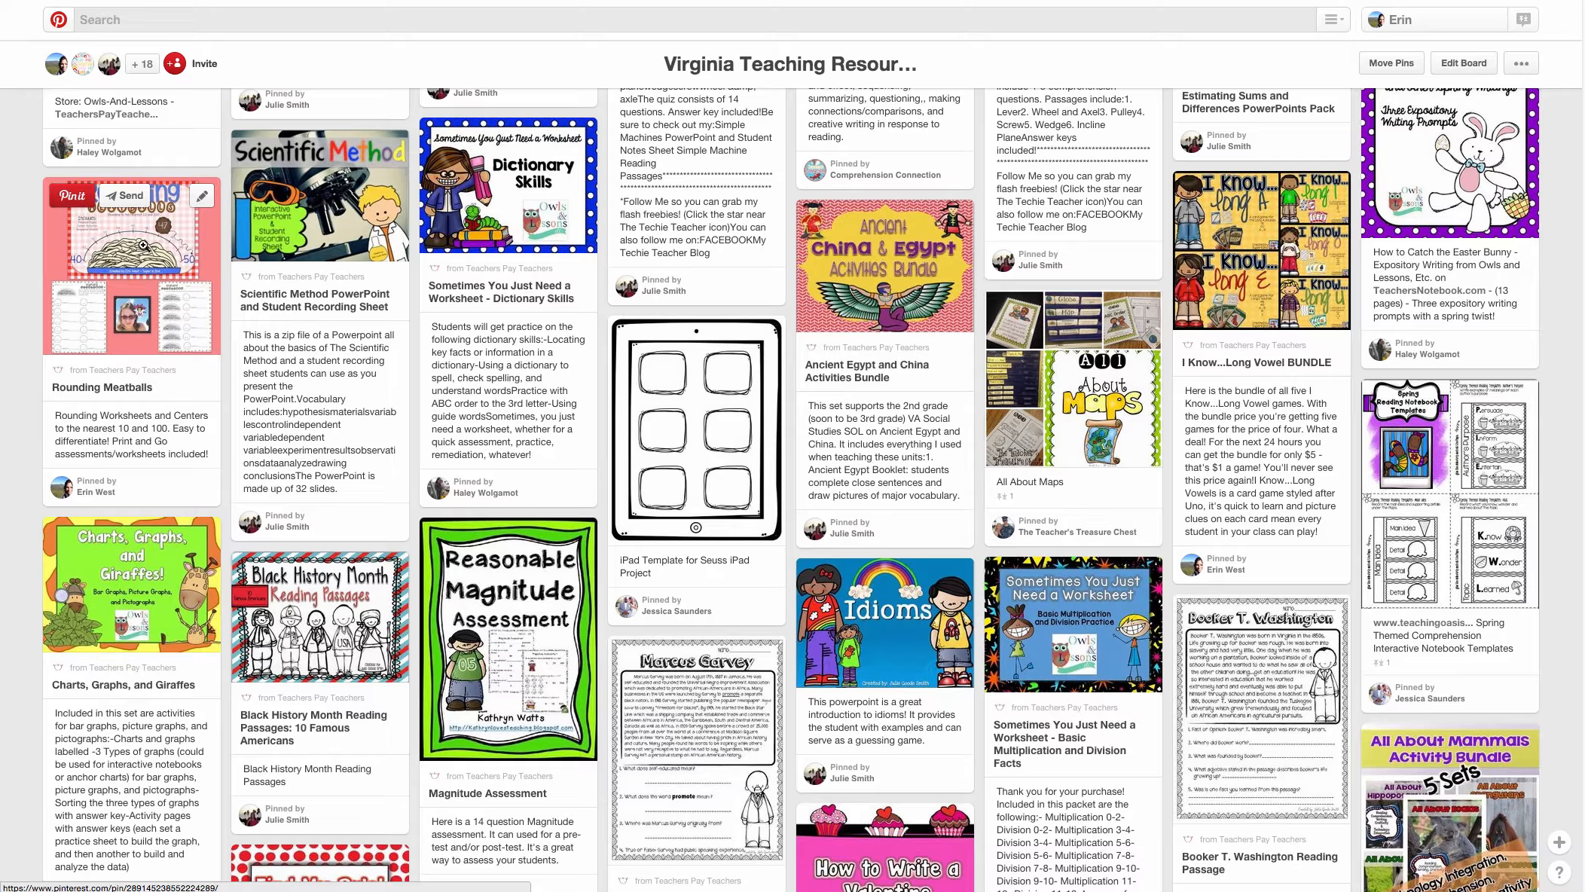
{"action": "right_click", "coordinate": [131, 301]}
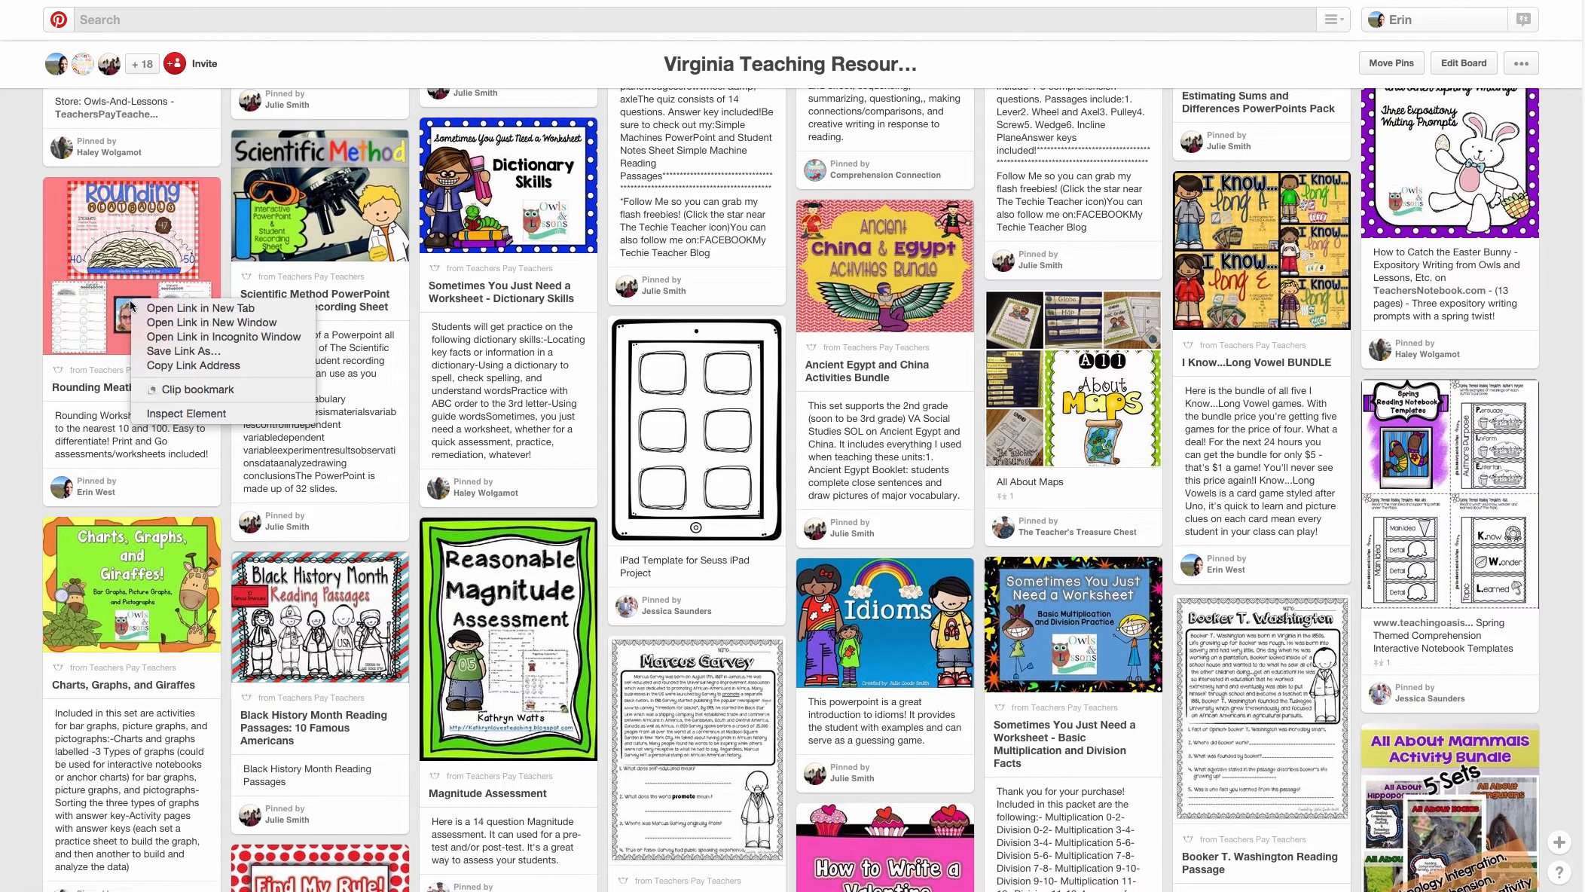
{"action": "left_click", "coordinate": [109, 300]}
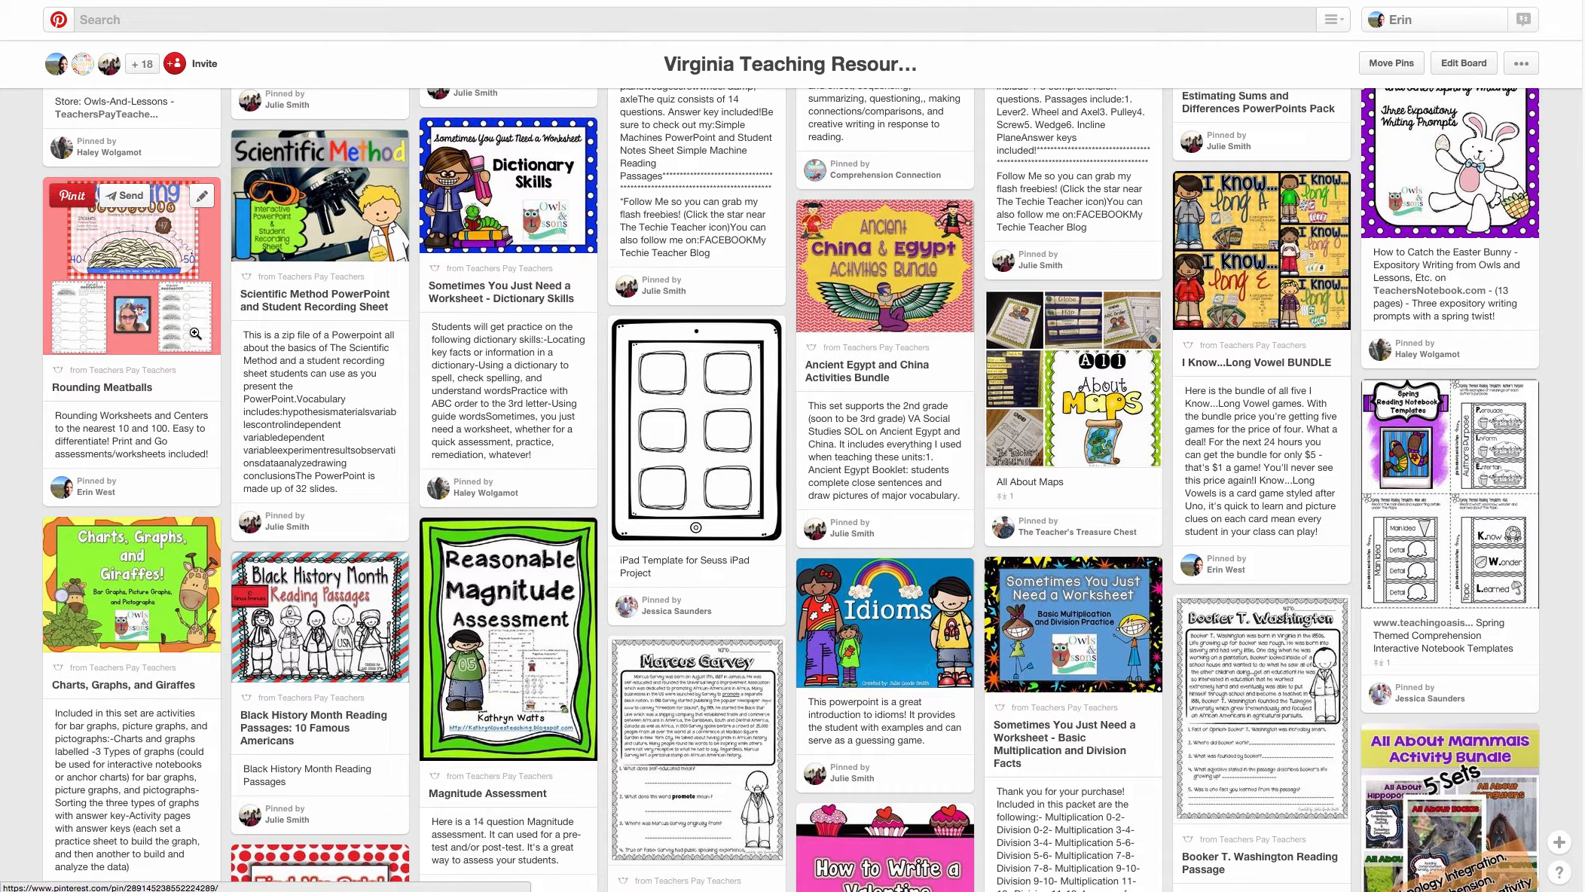
{"action": "left_click", "coordinate": [119, 269]}
{"action": "right_click", "coordinate": [551, 219]}
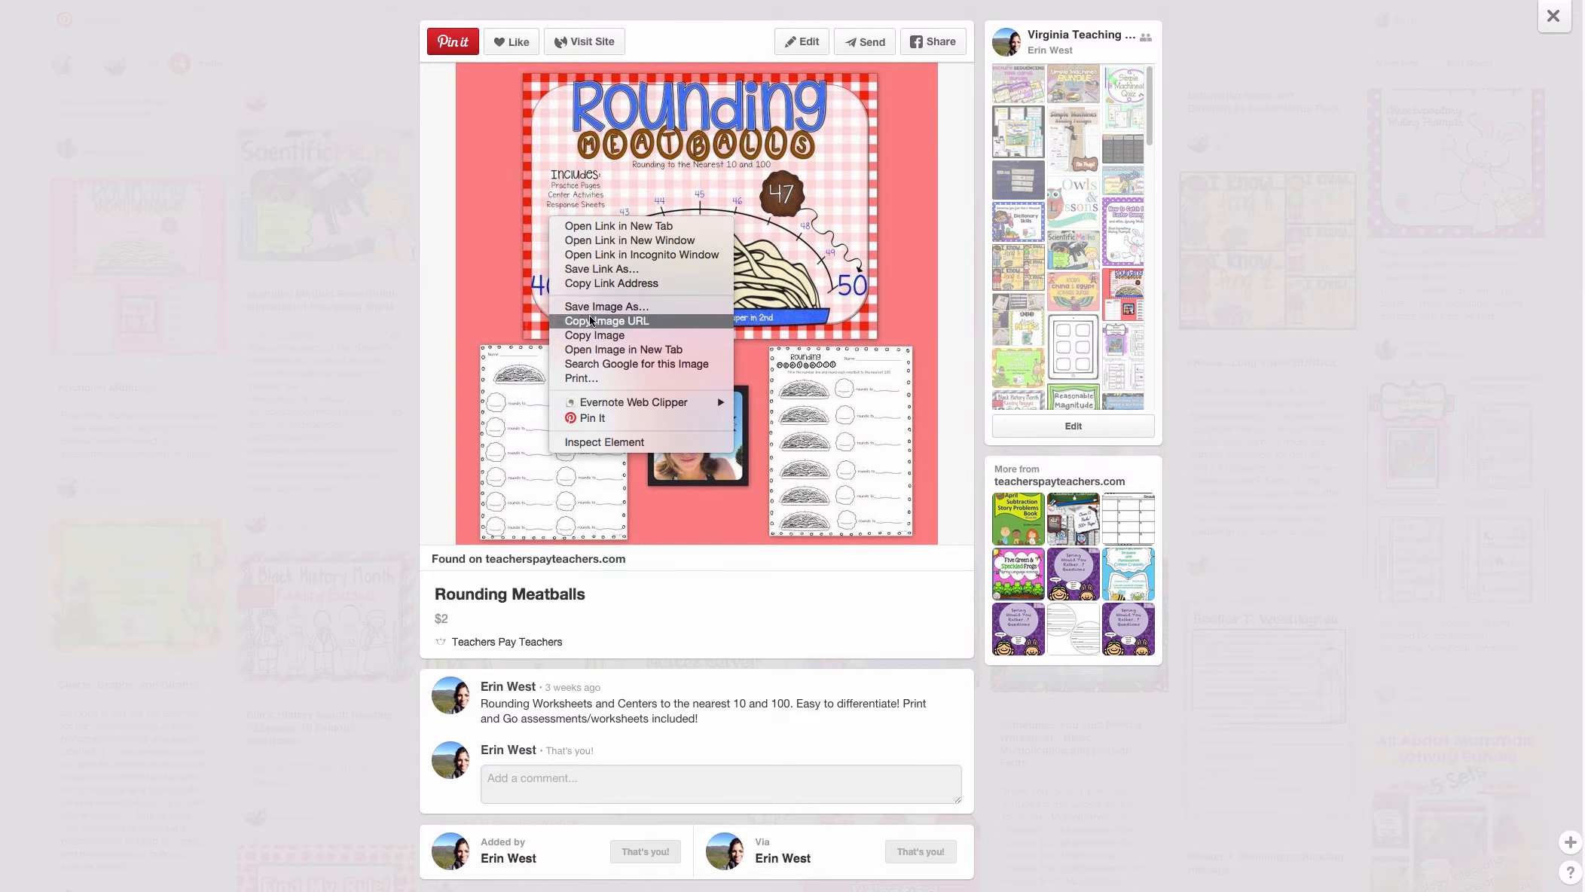
{"action": "left_click", "coordinate": [665, 322]}
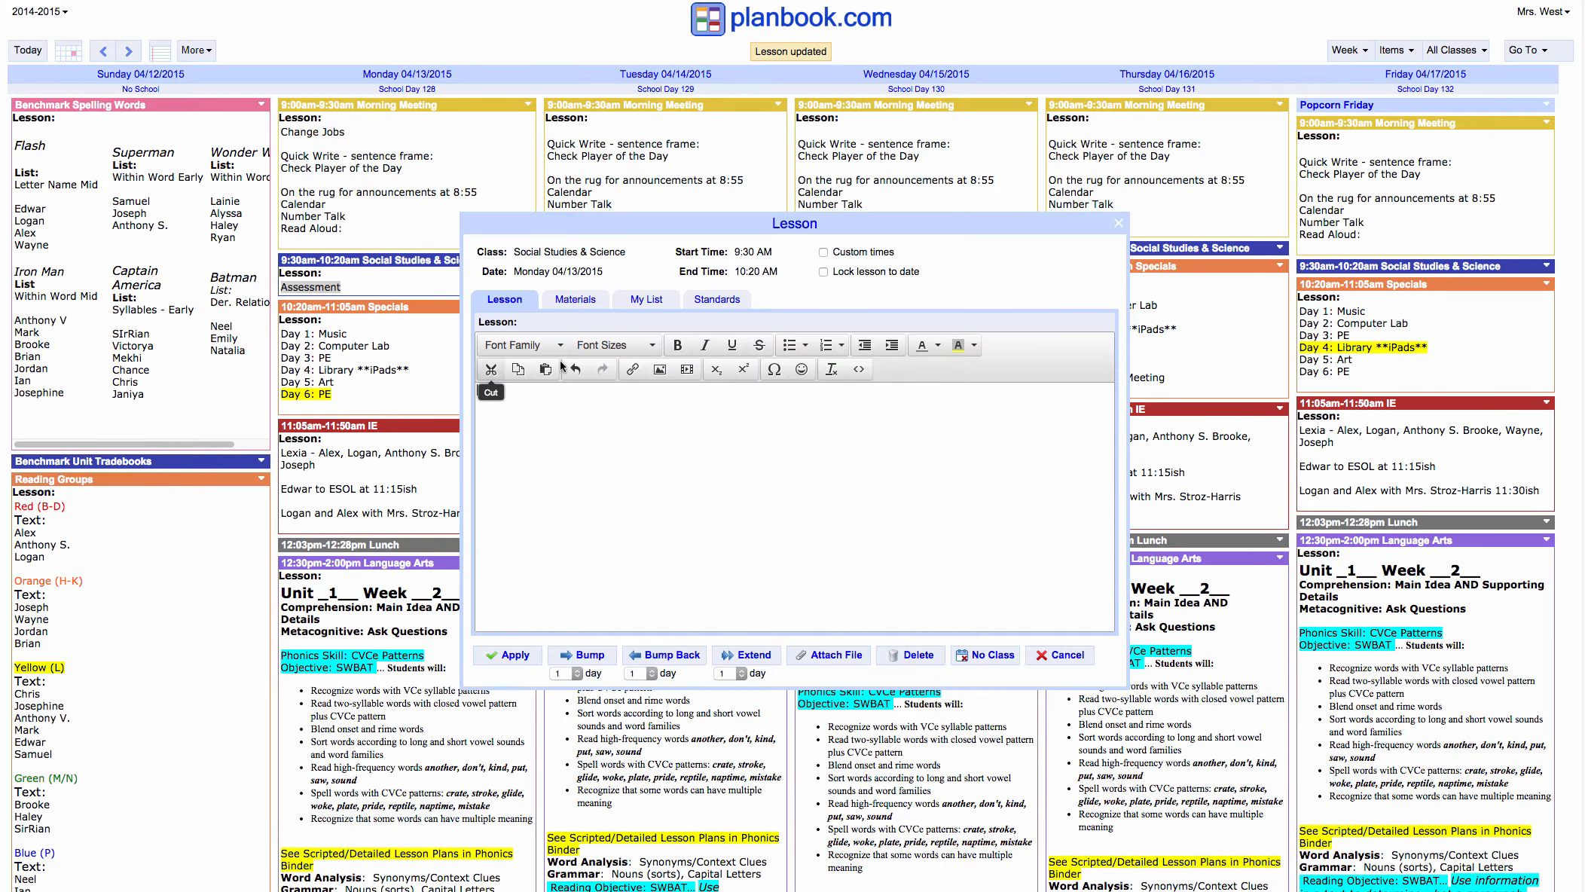
- Switch back to Planbook, insert the Rounding Meatballs image by URL in Monday's lesson and shrink it to about a third of its width
{"action": "left_click", "coordinate": [660, 369]}
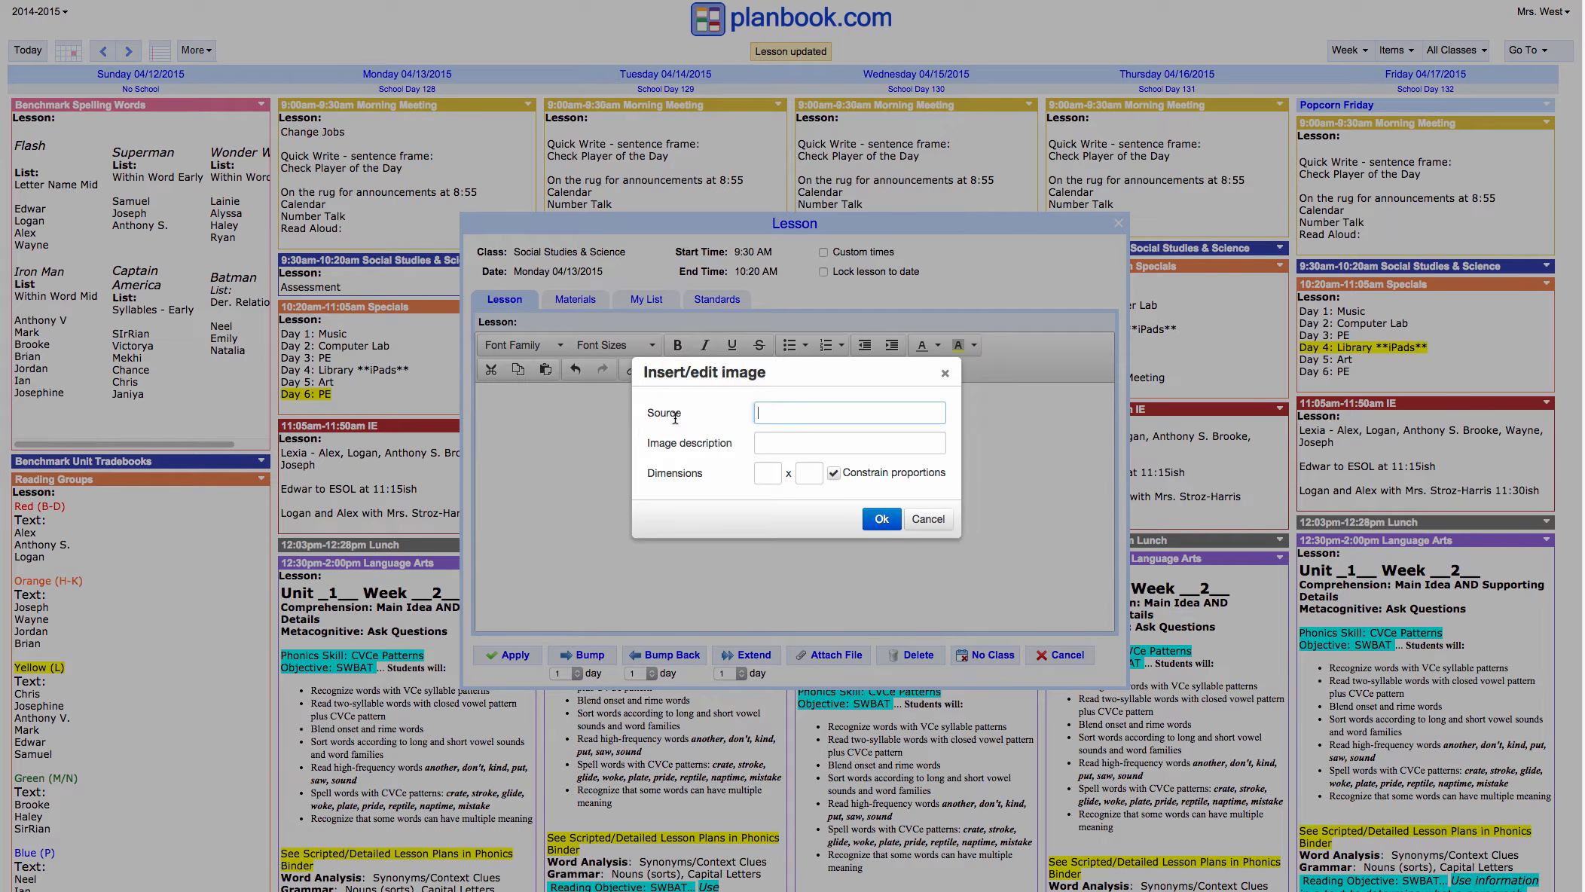
{"action": "key", "text": "ctrl+v"}
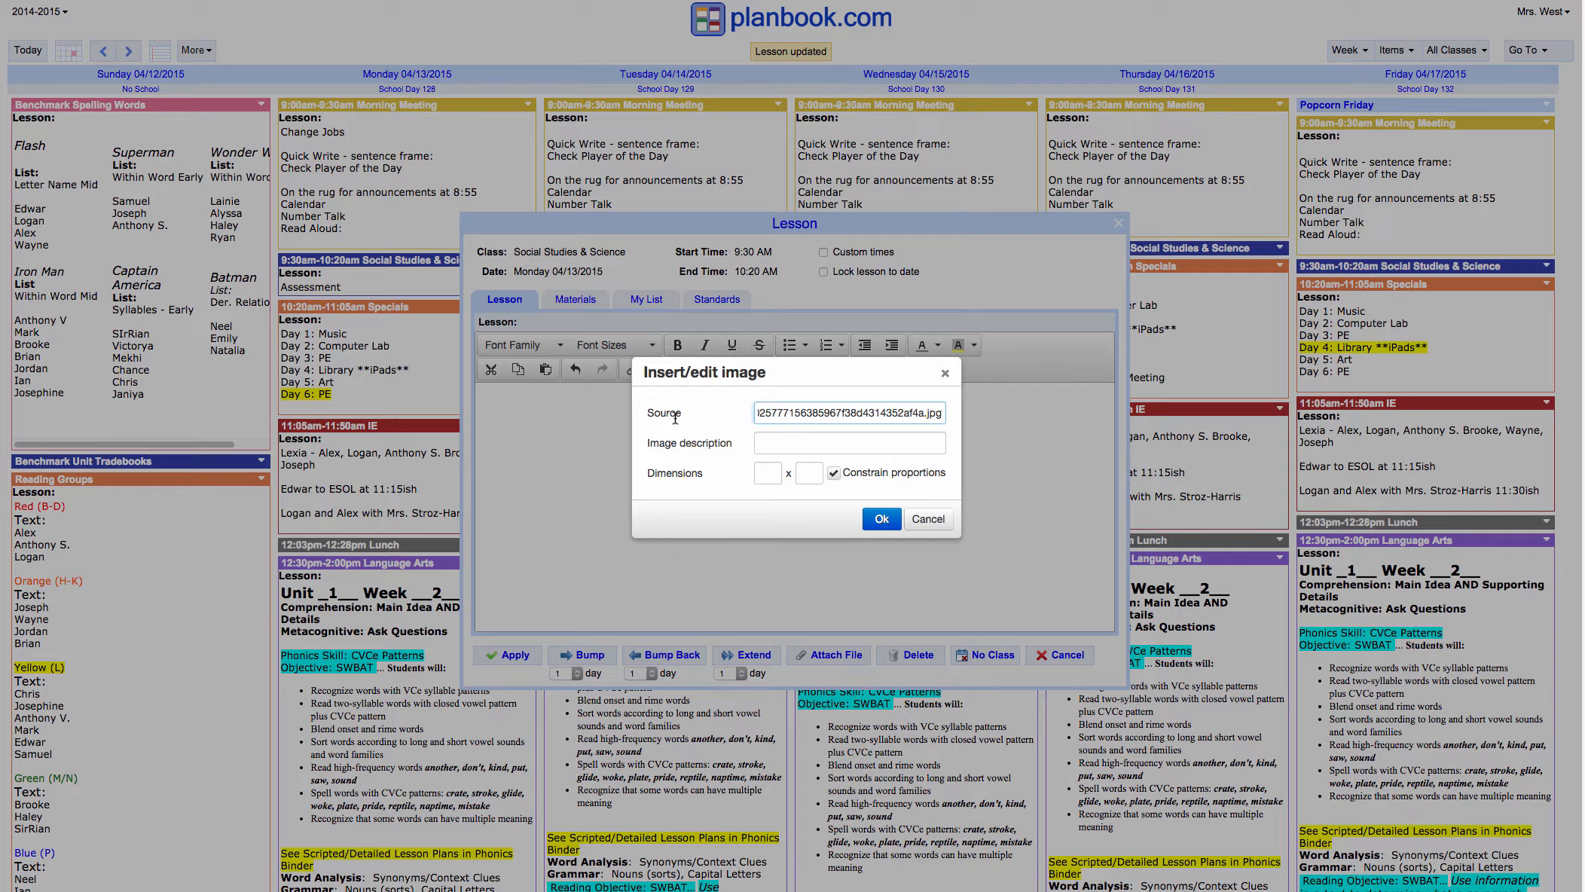
{"action": "left_click", "coordinate": [880, 519]}
{"action": "left_click", "coordinate": [979, 419]}
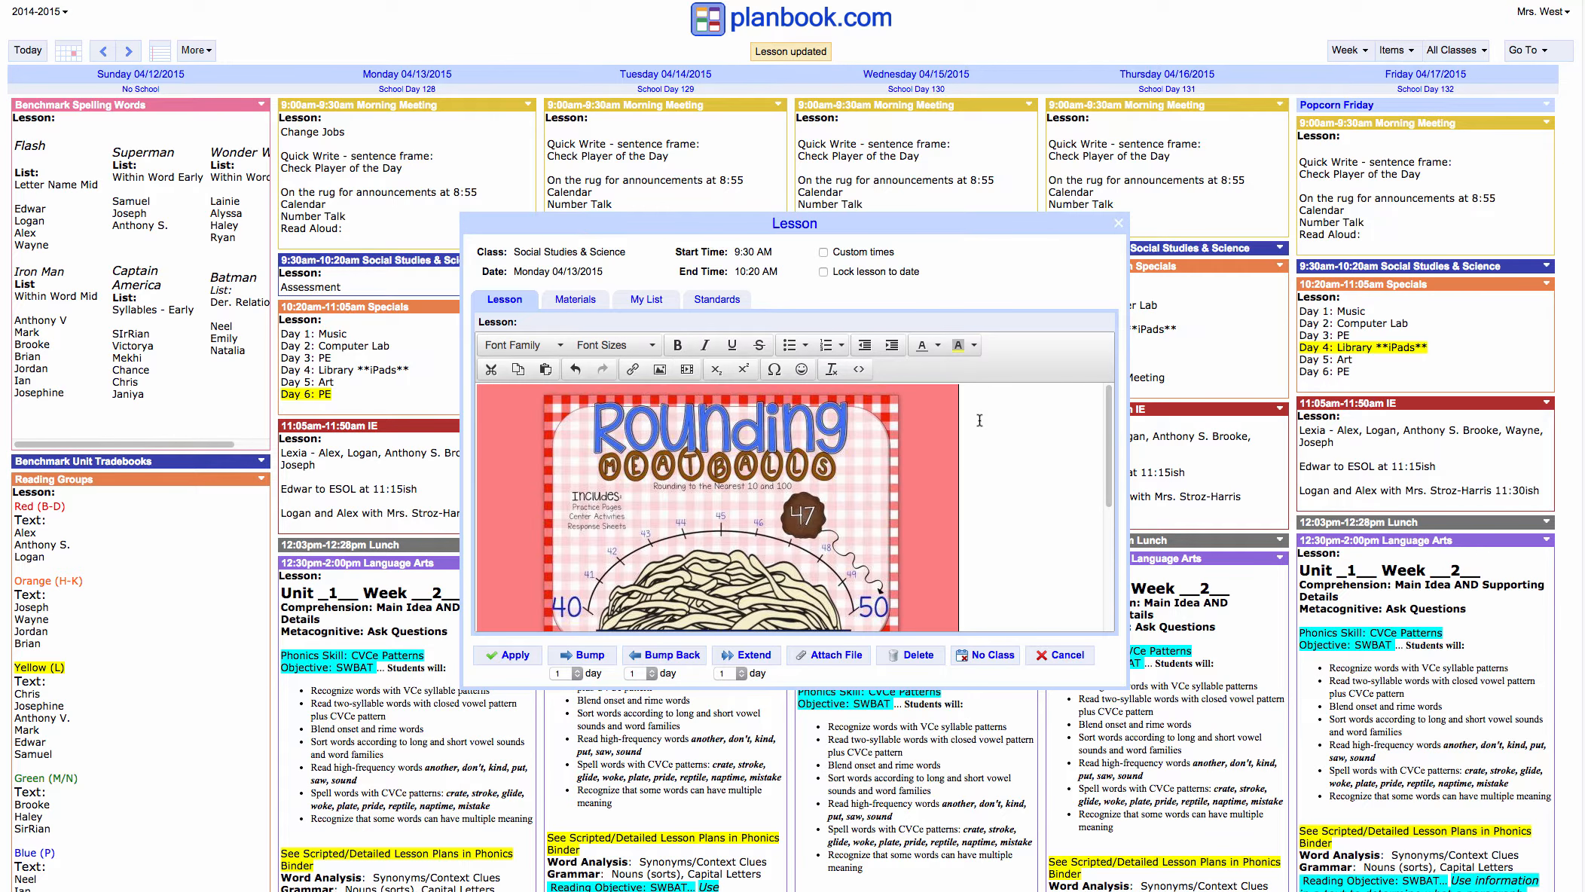
{"action": "left_click", "coordinate": [918, 413]}
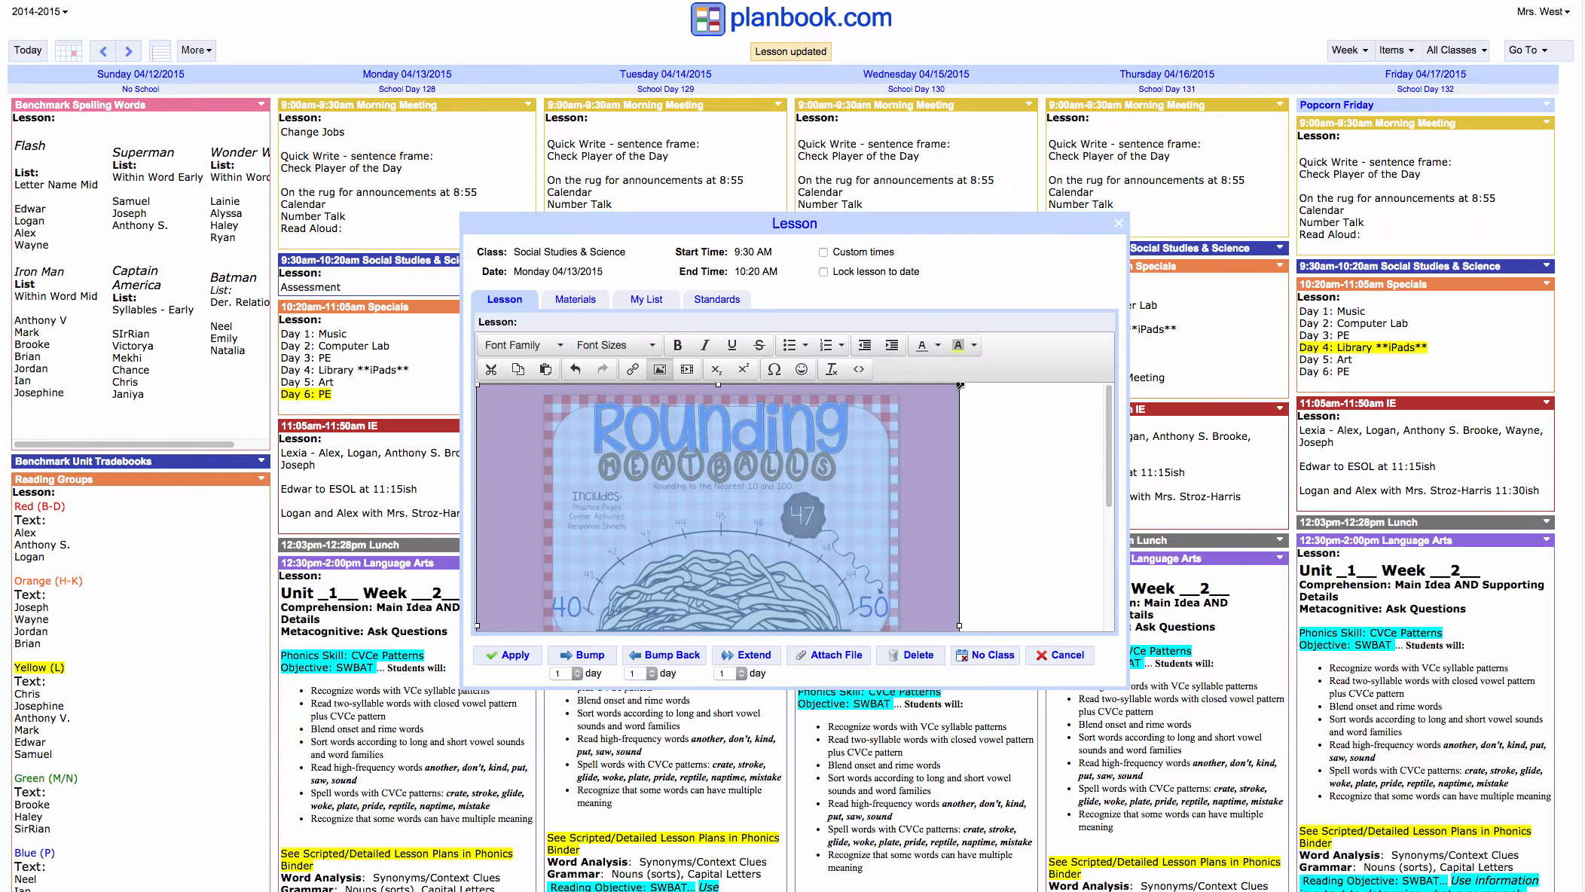
{"action": "left_click_drag", "start_coordinate": [959, 626], "coordinate": [644, 552]}
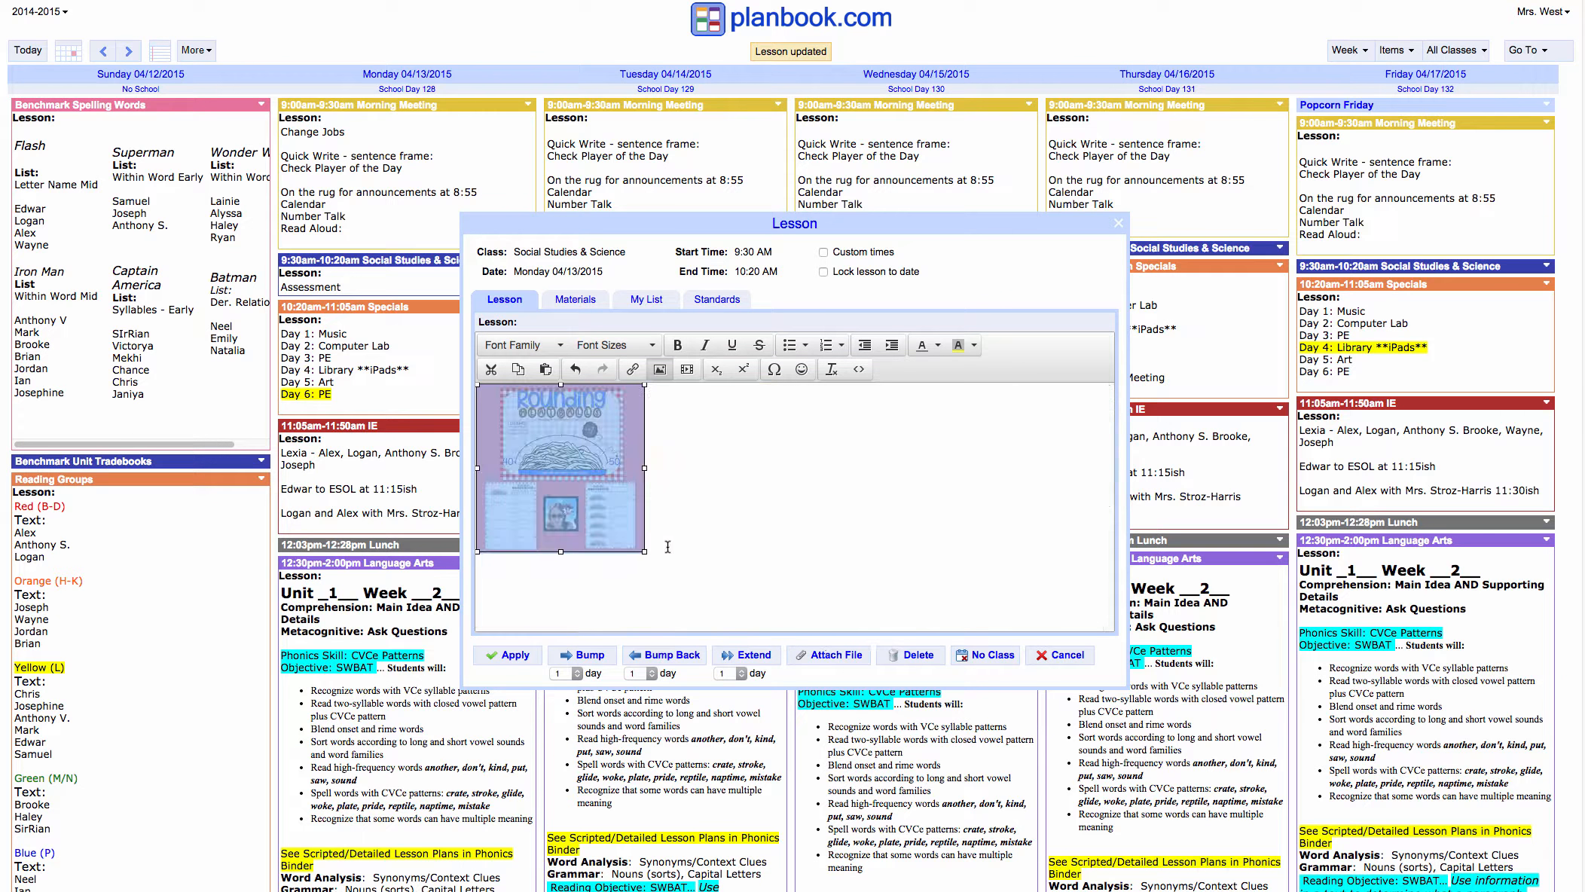
{"action": "left_click", "coordinate": [717, 543]}
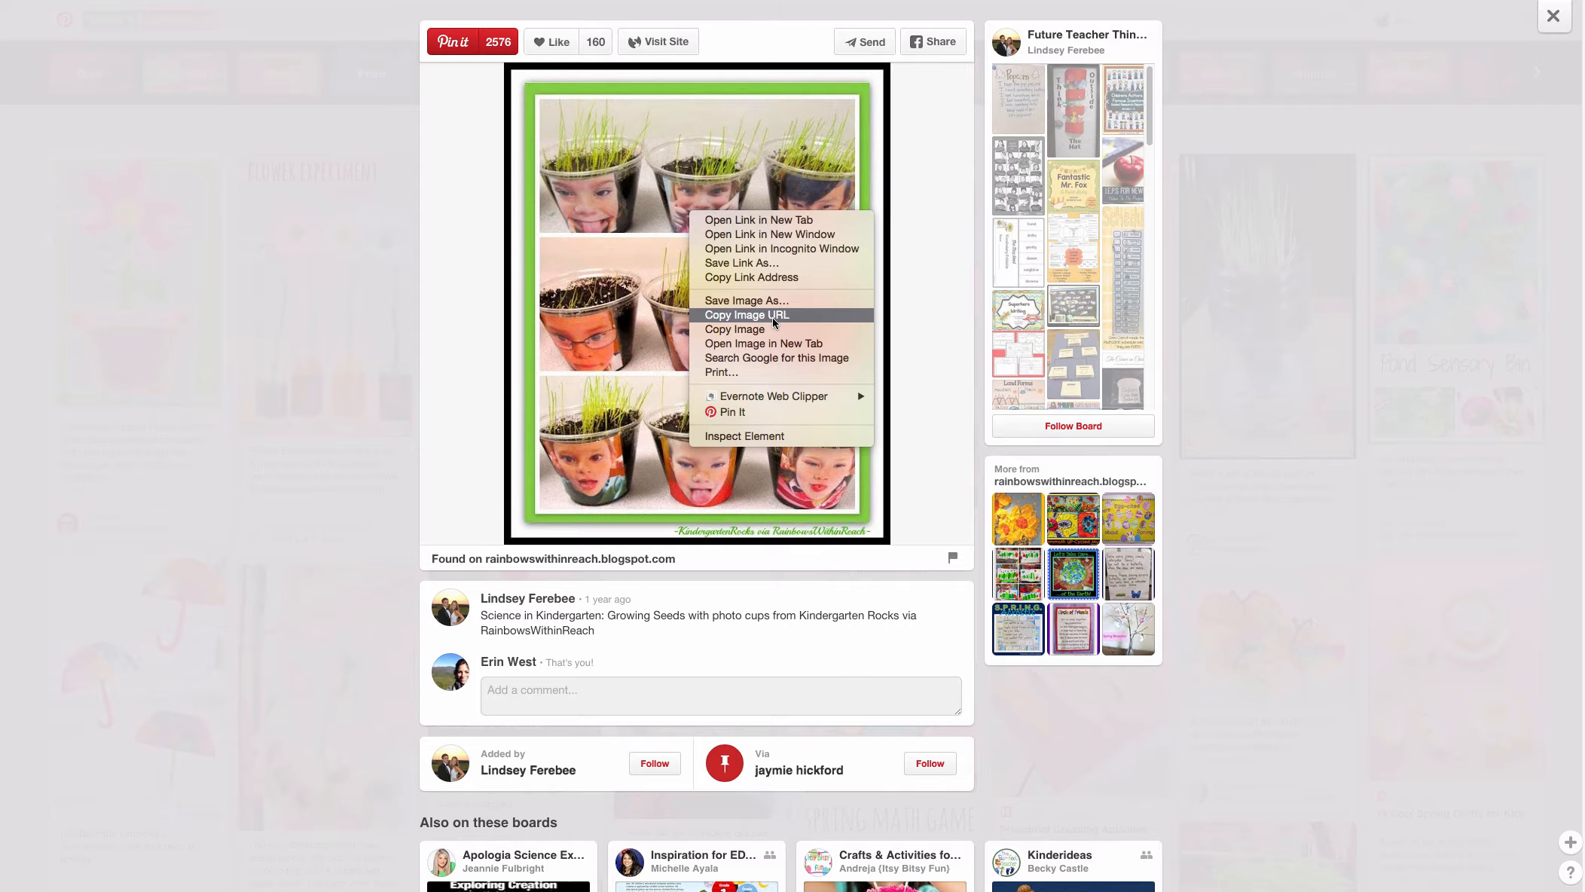
- Copy the image URL of the Growing Seeds photo cups pin and insert that picture into Monday's Social Studies & Science lesson in Planbook
{"action": "left_click", "coordinate": [773, 316]}
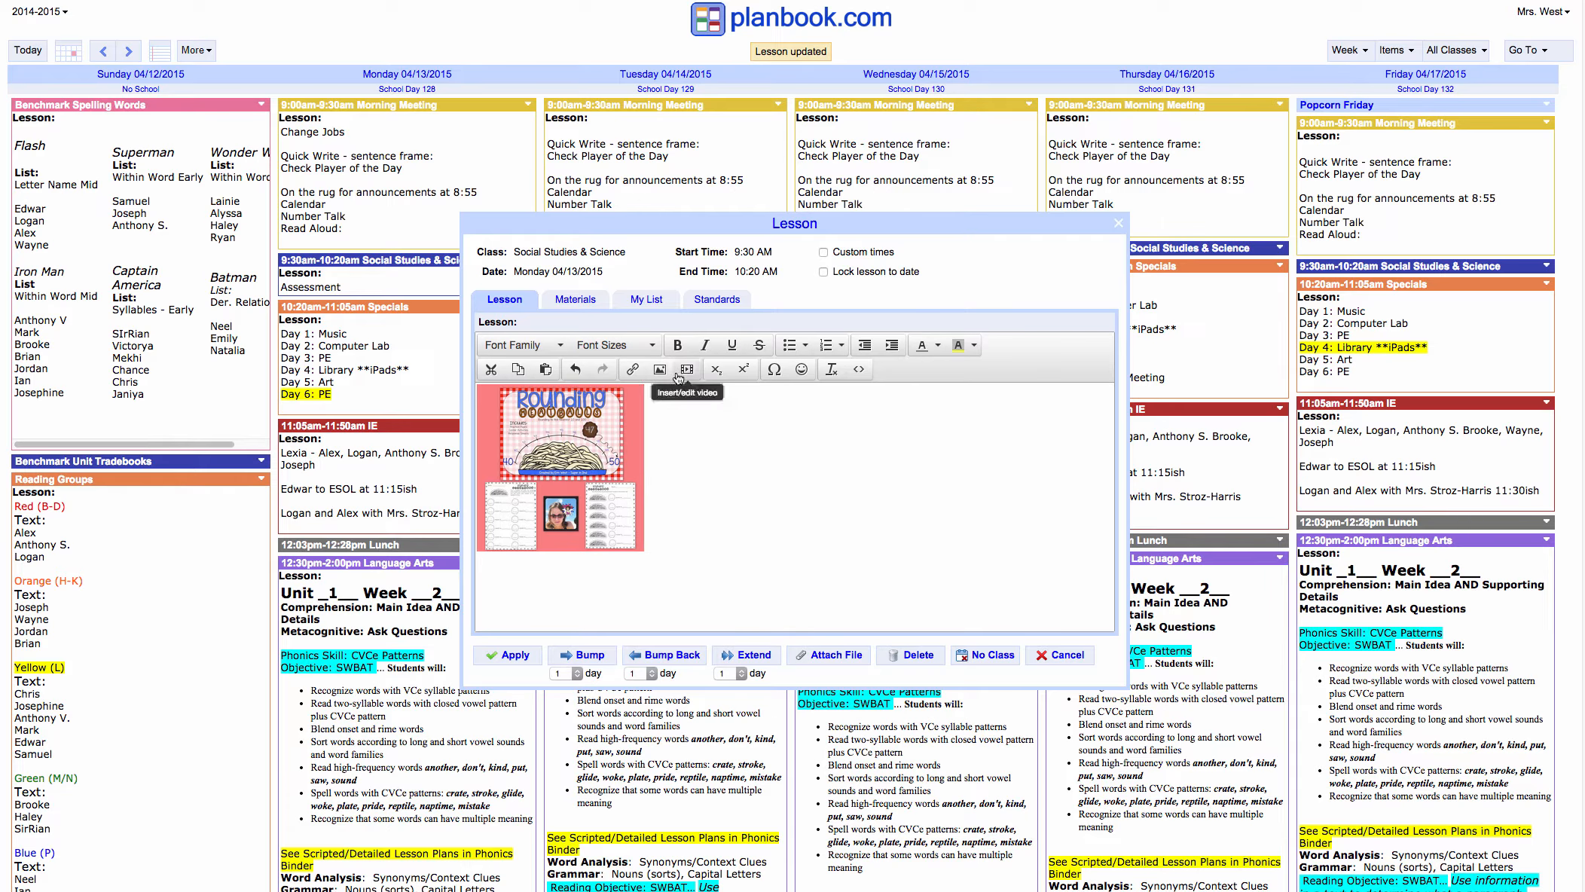
{"action": "left_click", "coordinate": [660, 369]}
{"action": "key", "text": "super+v"}
{"action": "left_click", "coordinate": [875, 515]}
- Add the text "This is what the final product will look like:" to Monday's lesson and move the seed cups picture after it
{"action": "type", "text": "This is what wer"}
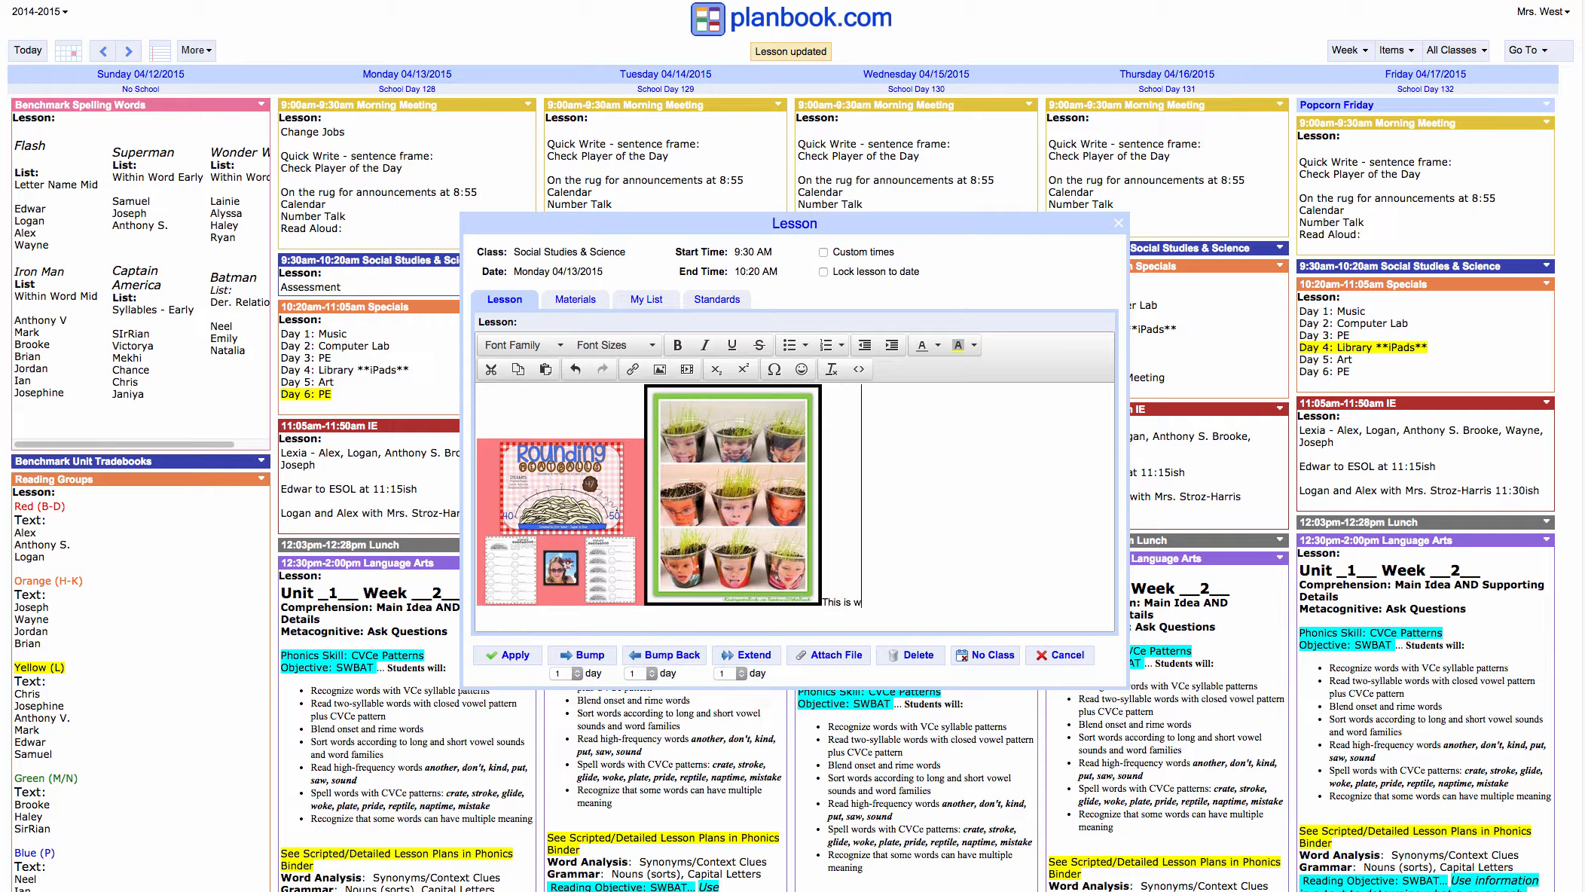
{"action": "key", "text": "BackSpace"}
{"action": "key", "text": "BackSpace"}
{"action": "key", "text": "BackSpace"}
{"action": "type", "text": "the final product will look like:"}
{"action": "left_click_drag", "start_coordinate": [767, 507], "coordinate": [1060, 546]}
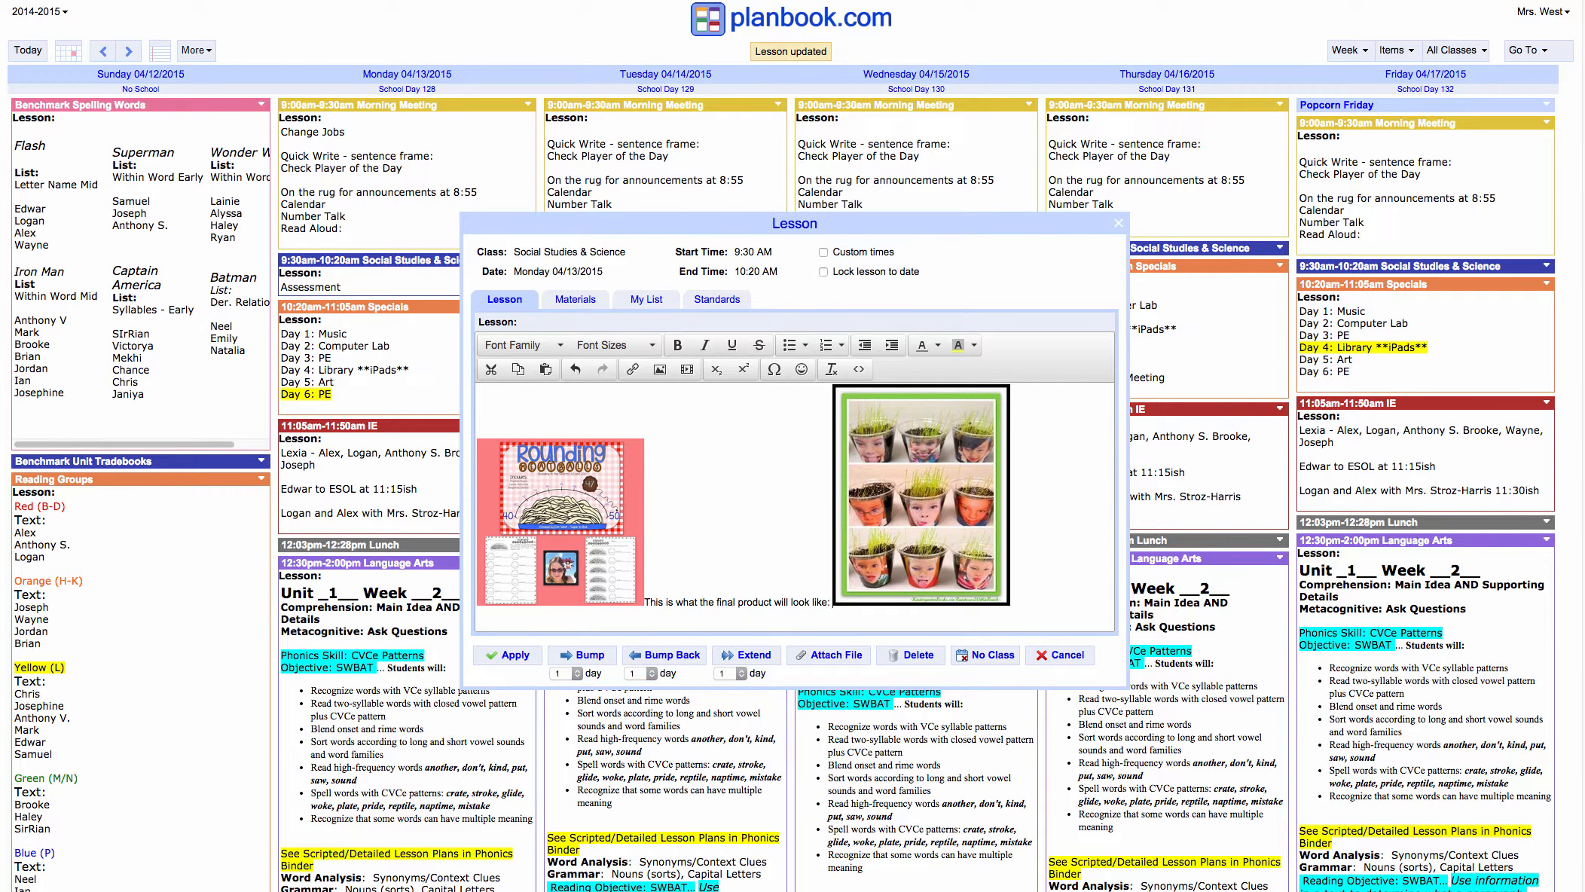
{"action": "key", "text": "Return"}
- Insert the seed cups picture by its URL into the Materials section of Monday's lesson and save the lesson
{"action": "left_click", "coordinate": [574, 299]}
{"action": "left_click", "coordinate": [660, 369]}
{"action": "key", "text": "super+v"}
{"action": "left_click", "coordinate": [873, 525]}
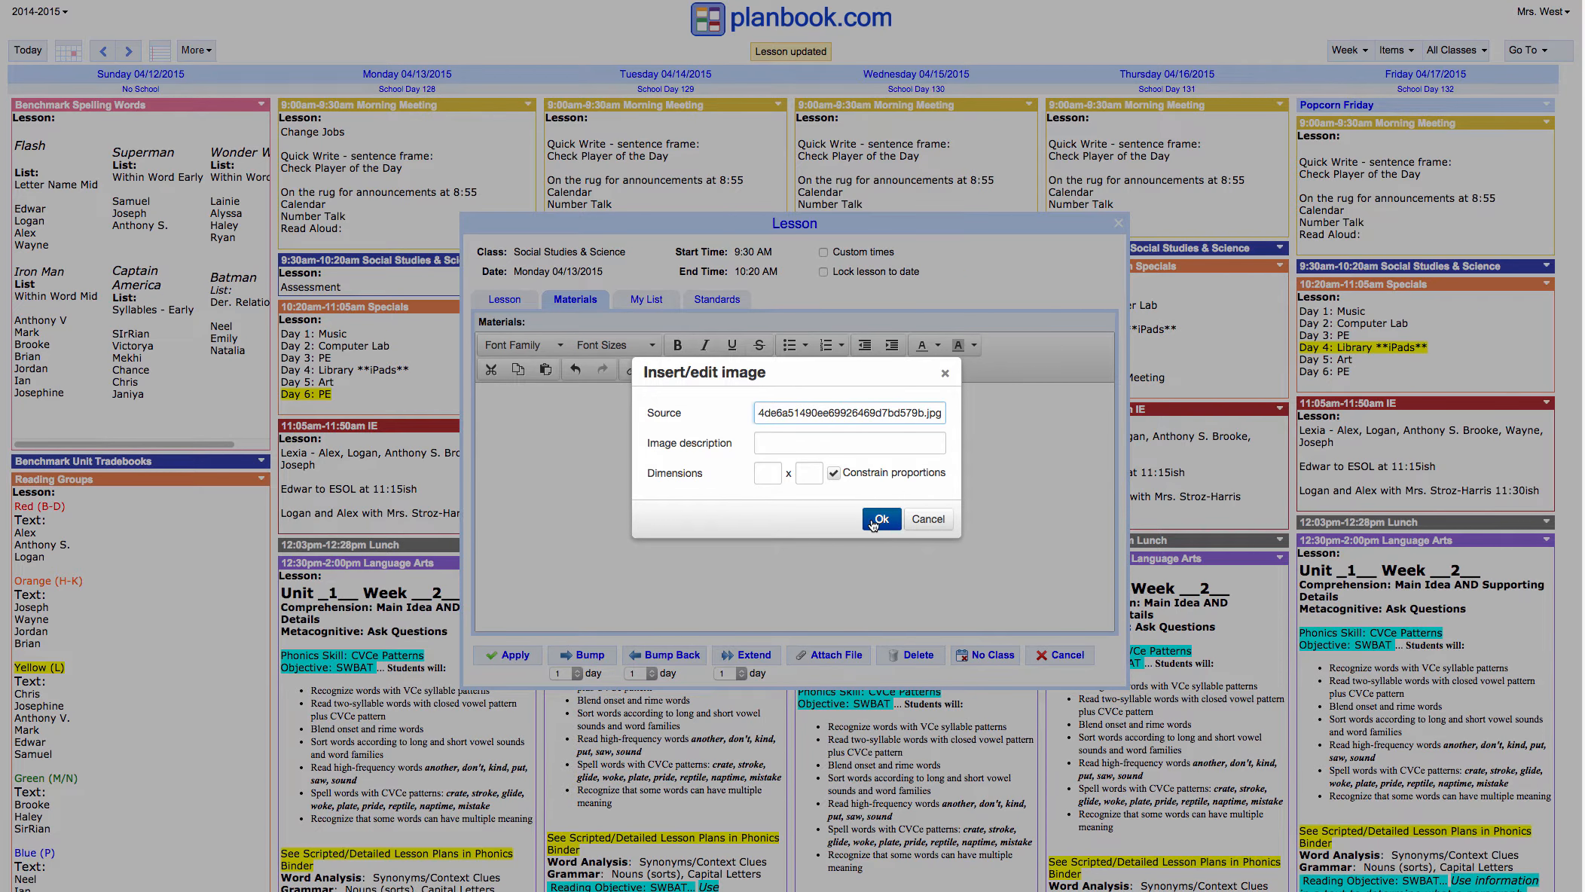
{"action": "left_click", "coordinate": [516, 655]}
- Copy the image URL of Pinterest's April showers rainbow pin, insert the picture in Tuesday's Social Studies & Science lesson and save it
{"action": "key", "text": "ctrl+Tab"}
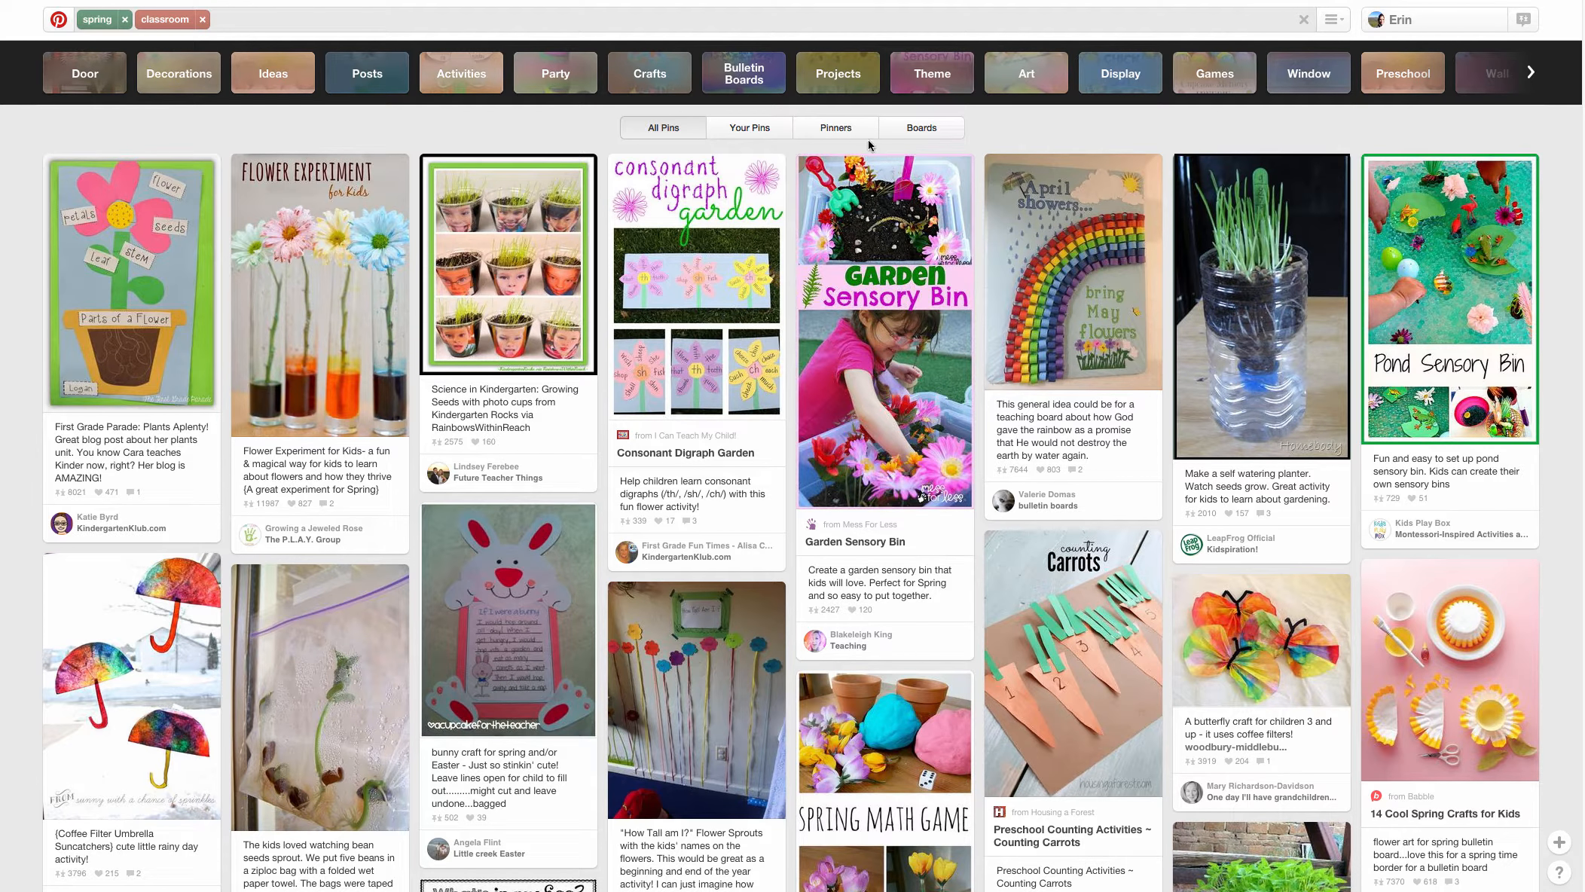
{"action": "left_click", "coordinate": [1053, 200]}
{"action": "right_click", "coordinate": [610, 344]}
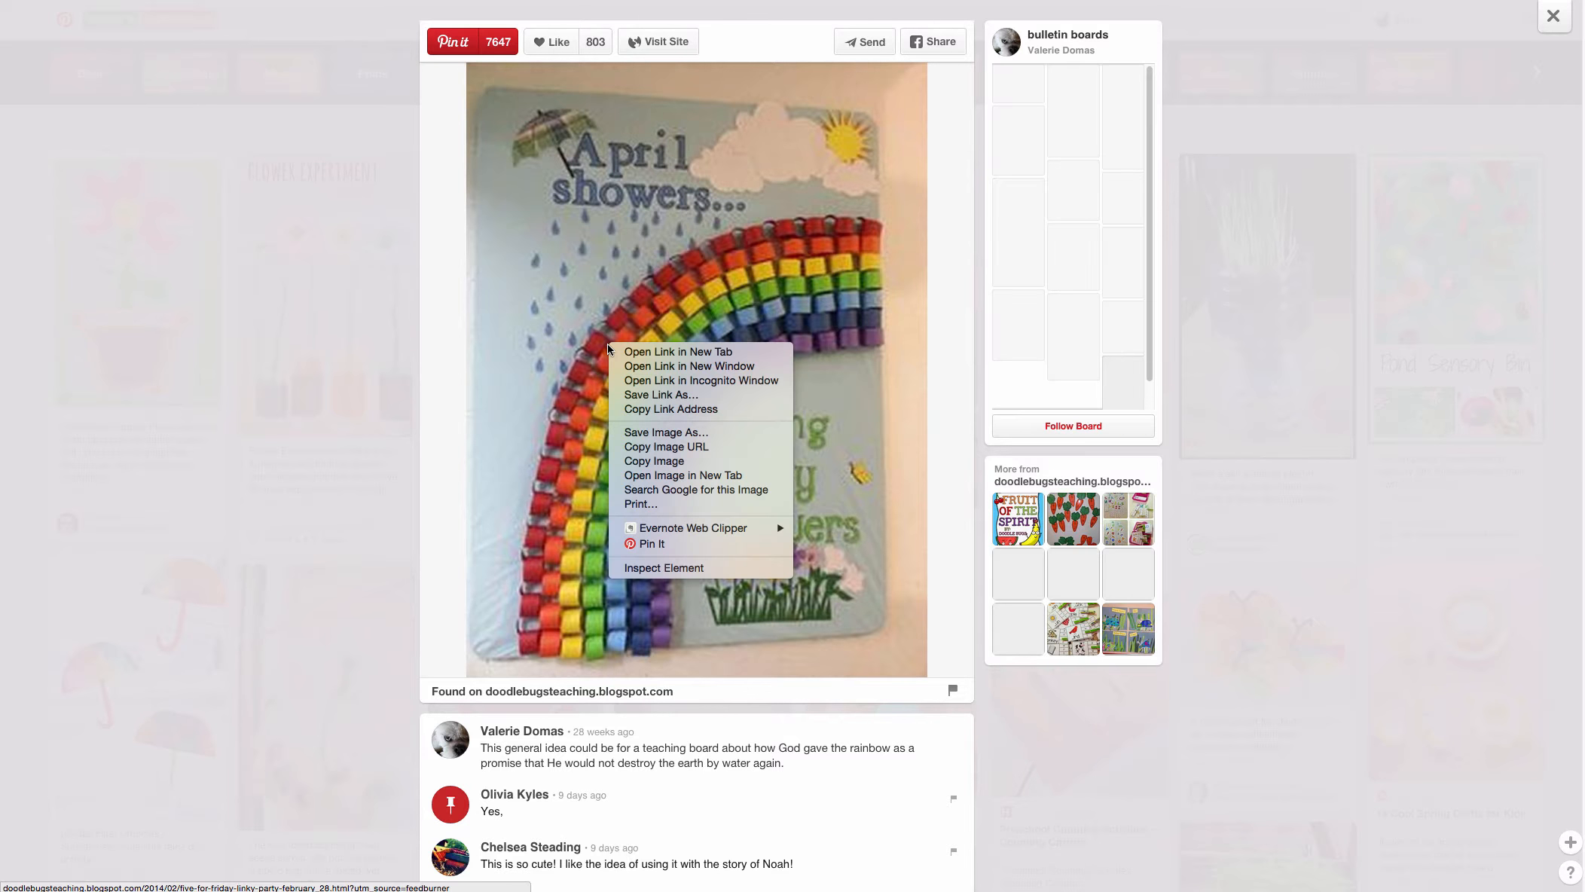
{"action": "left_click", "coordinate": [652, 447]}
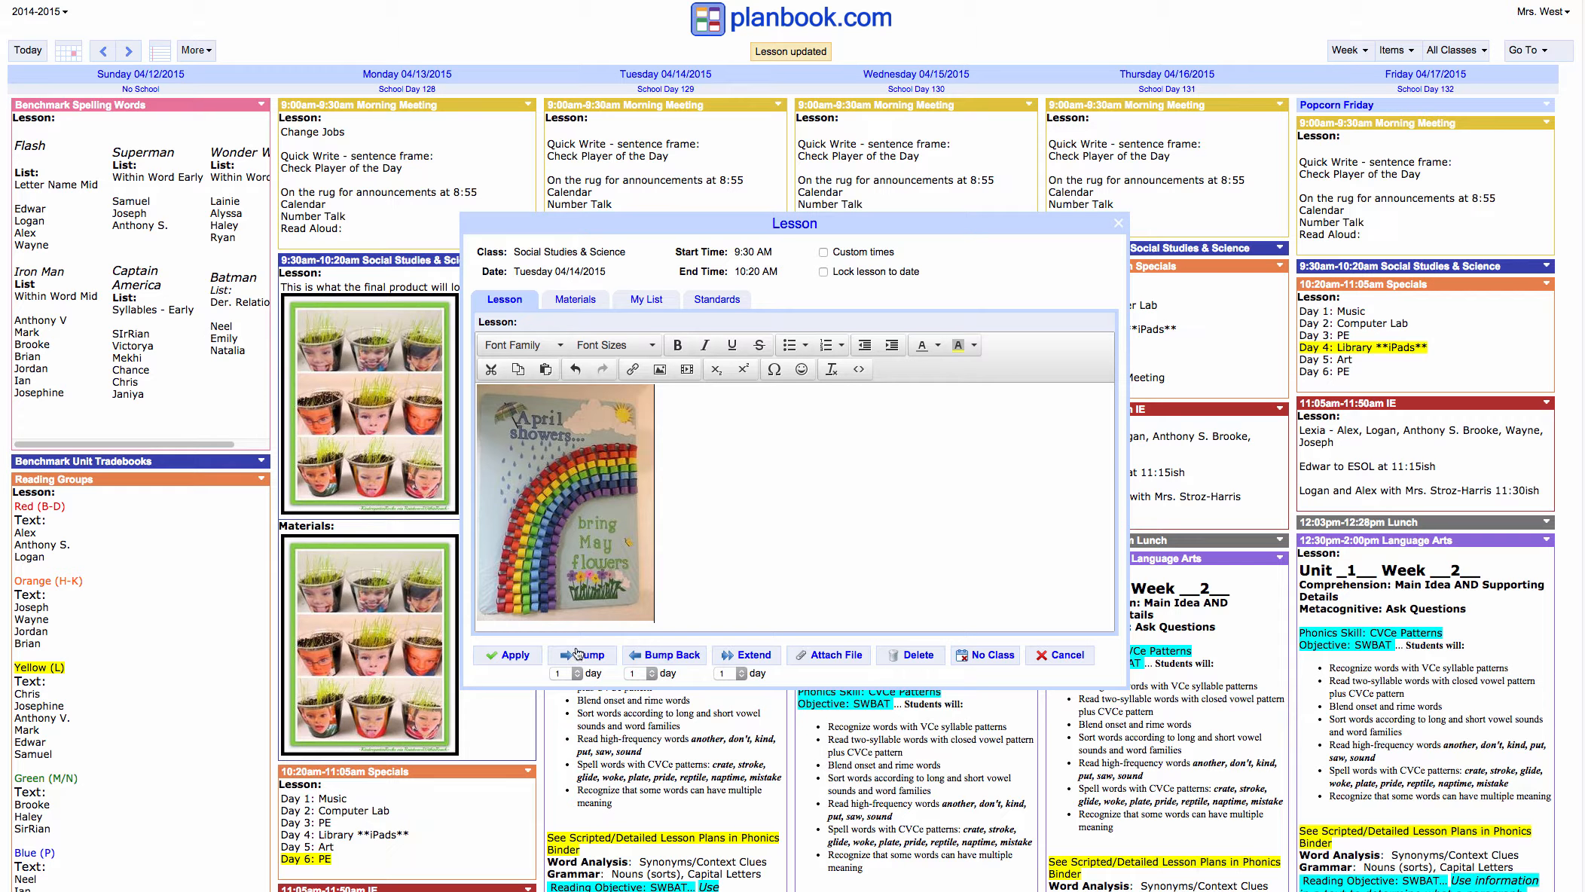
{"action": "left_click", "coordinate": [509, 654]}
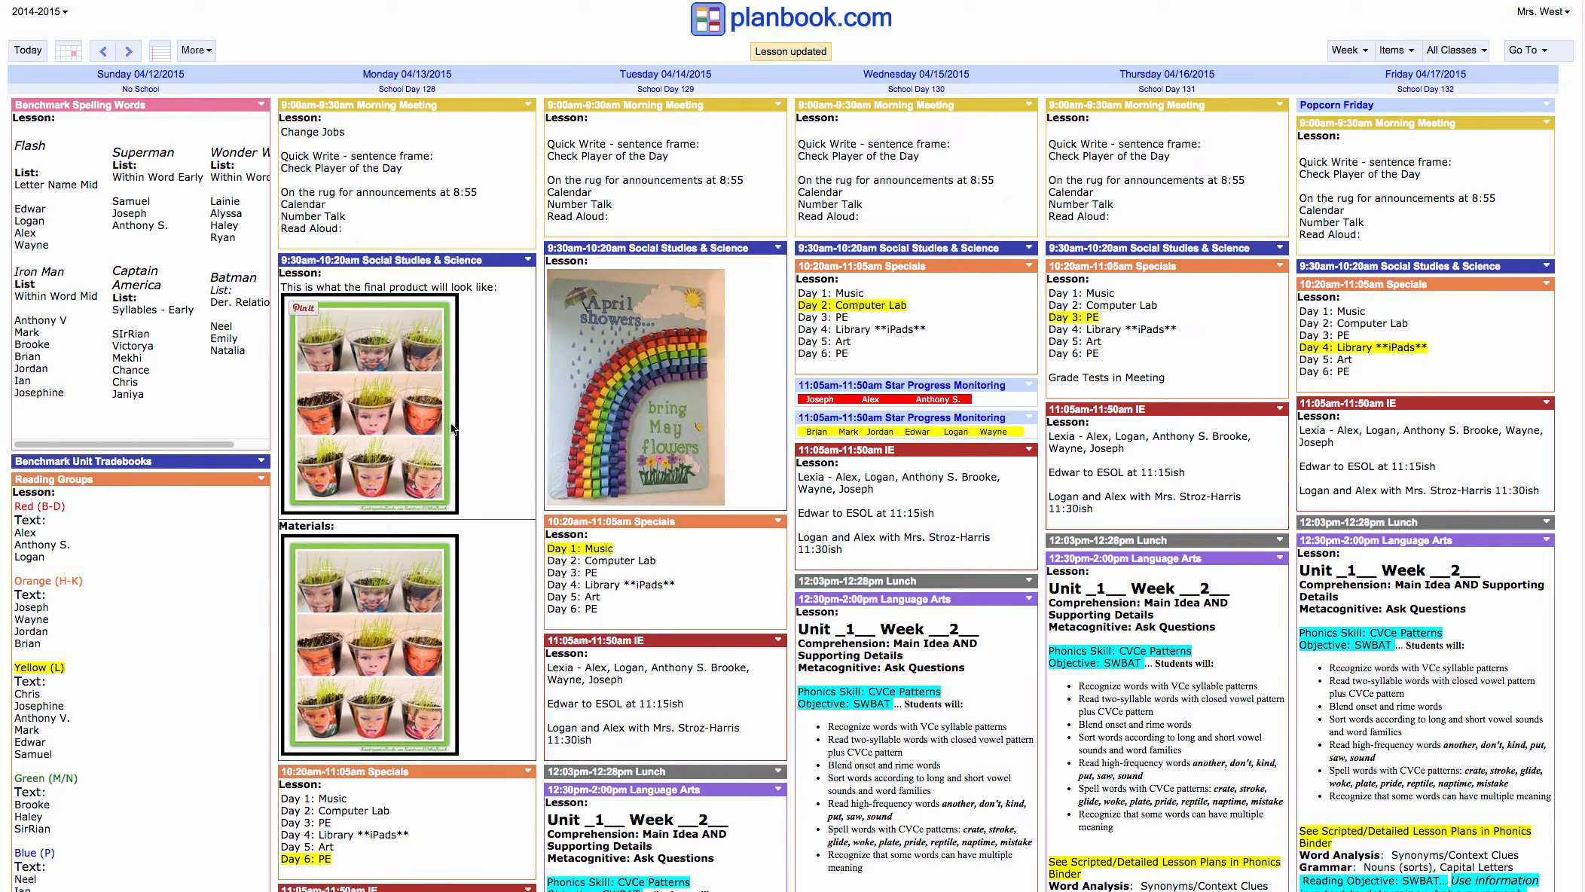
- Extend Tuesday 04/14's Social Studies & Science lesson by one day so it is copied to Wednesday
{"action": "left_click", "coordinate": [602, 304]}
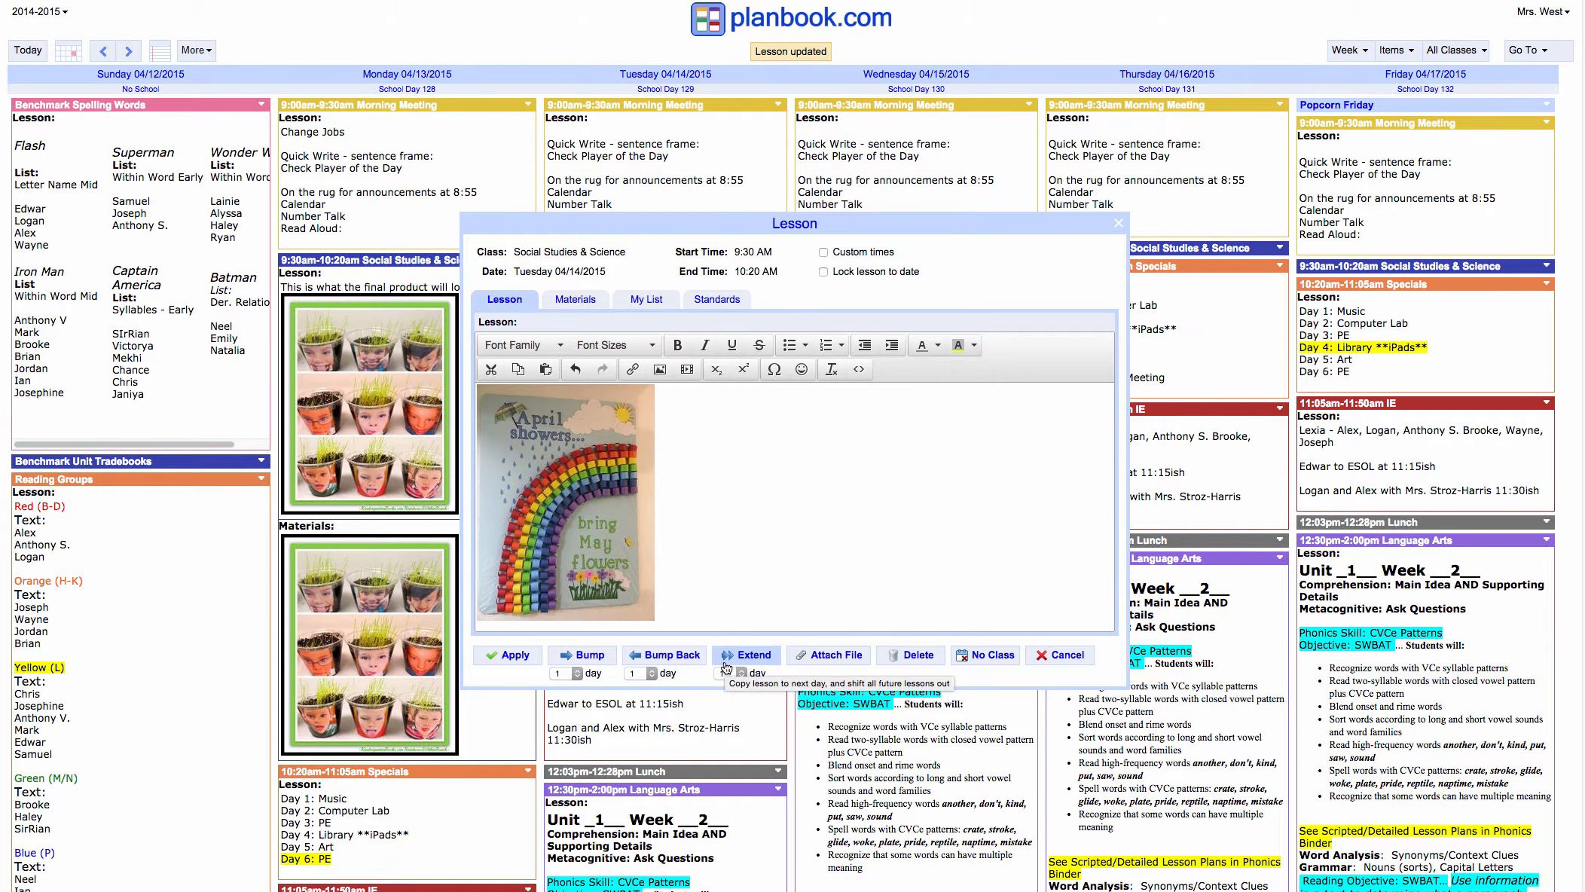
{"action": "left_click", "coordinate": [747, 665]}
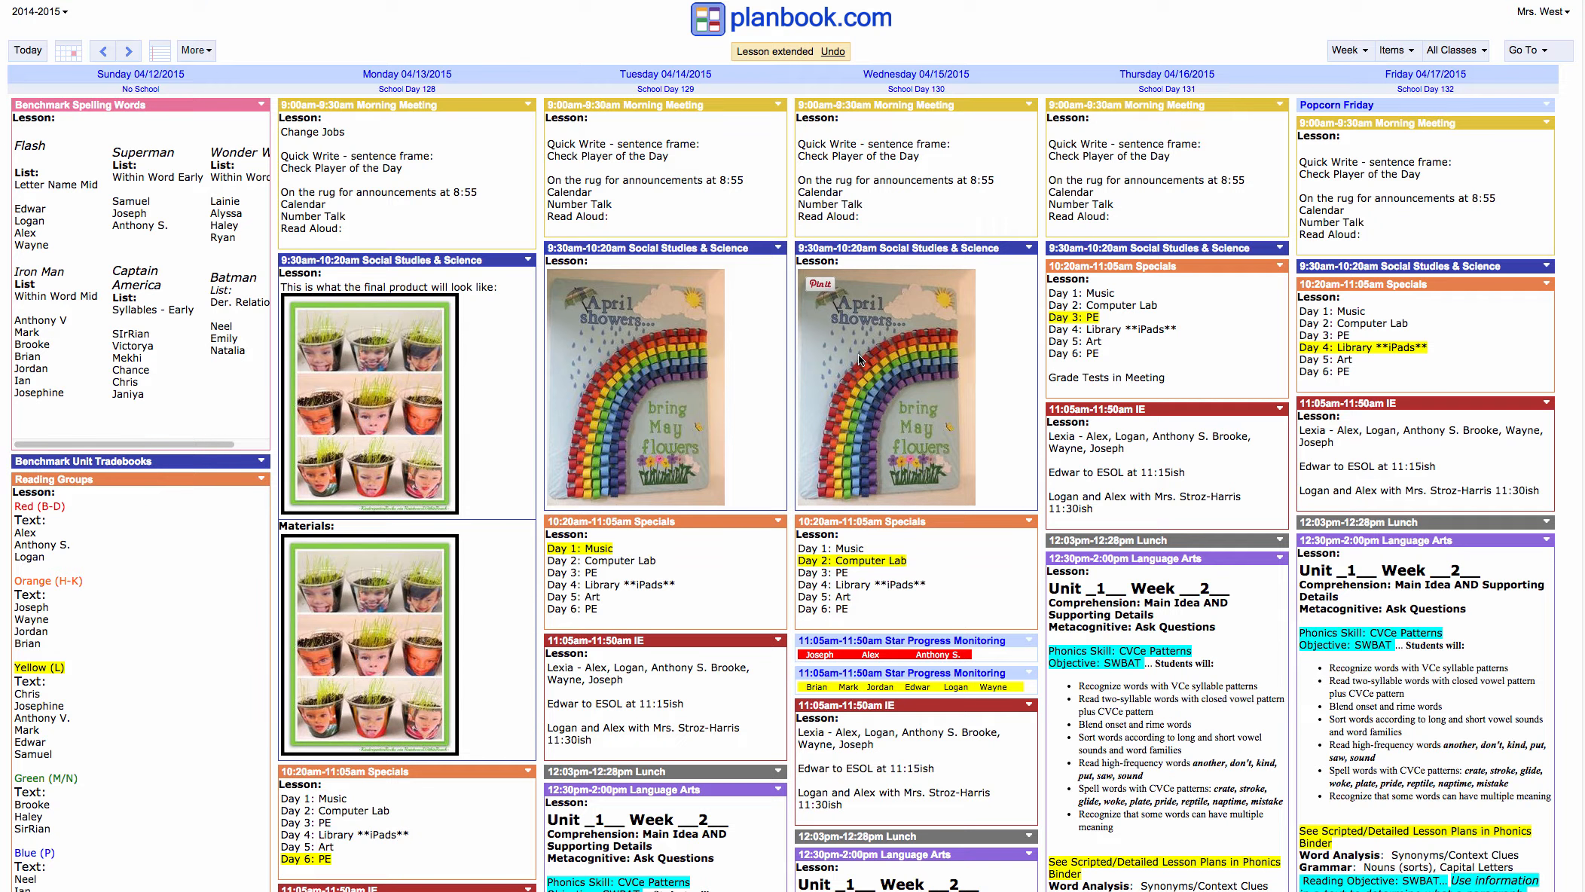
- Bump Monday's Social Studies & Science lesson forward one day and bump it back to Monday, accepting removal of the prior lesson
{"action": "left_click", "coordinate": [424, 397]}
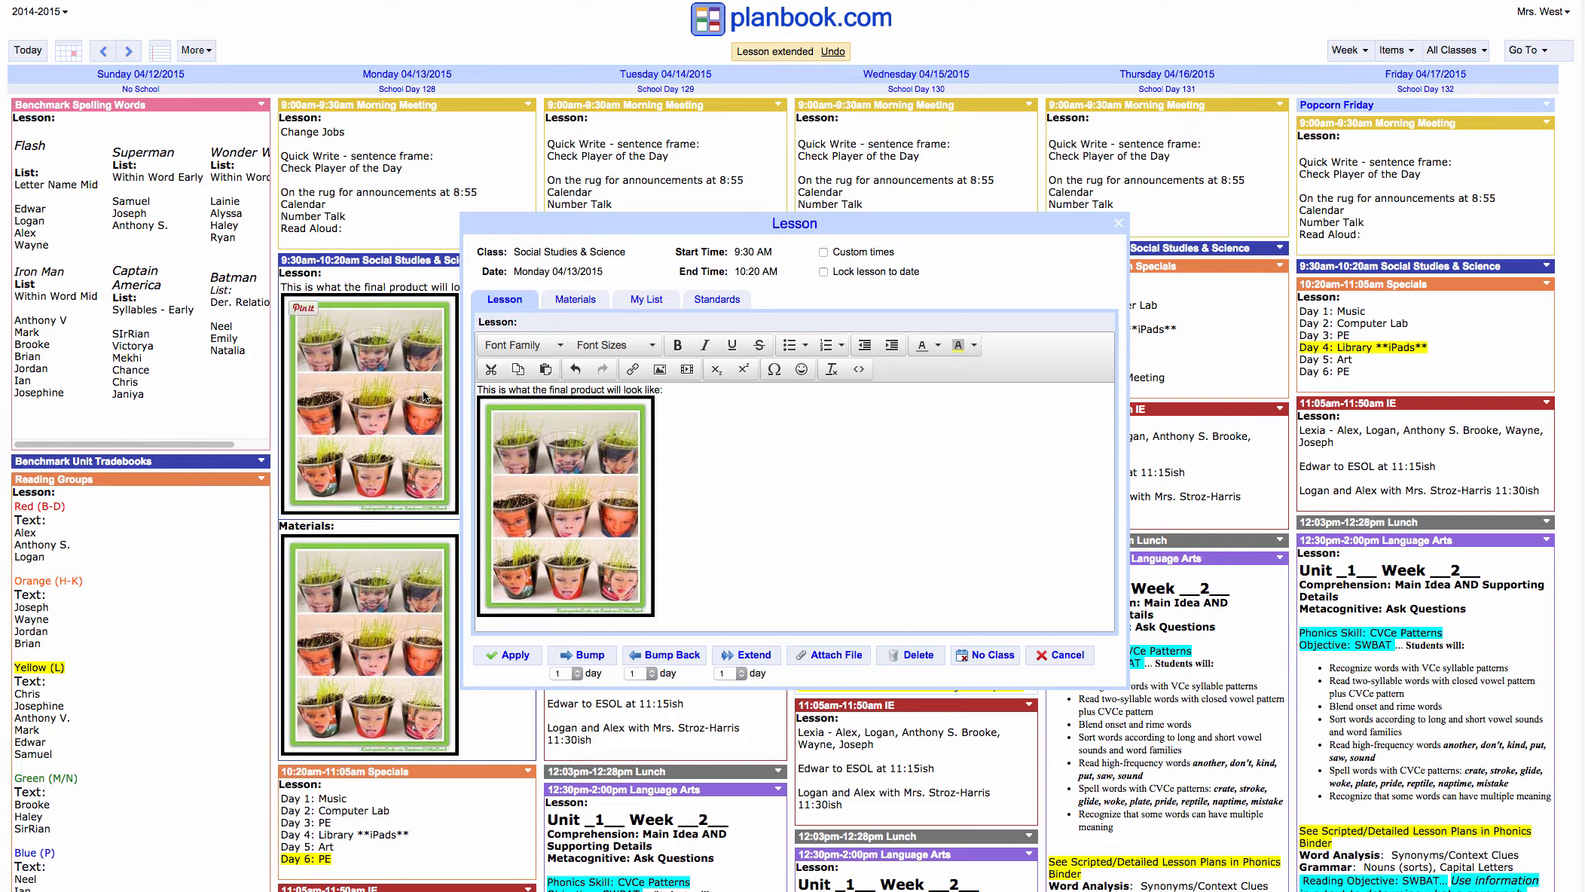
{"action": "left_click", "coordinate": [568, 655]}
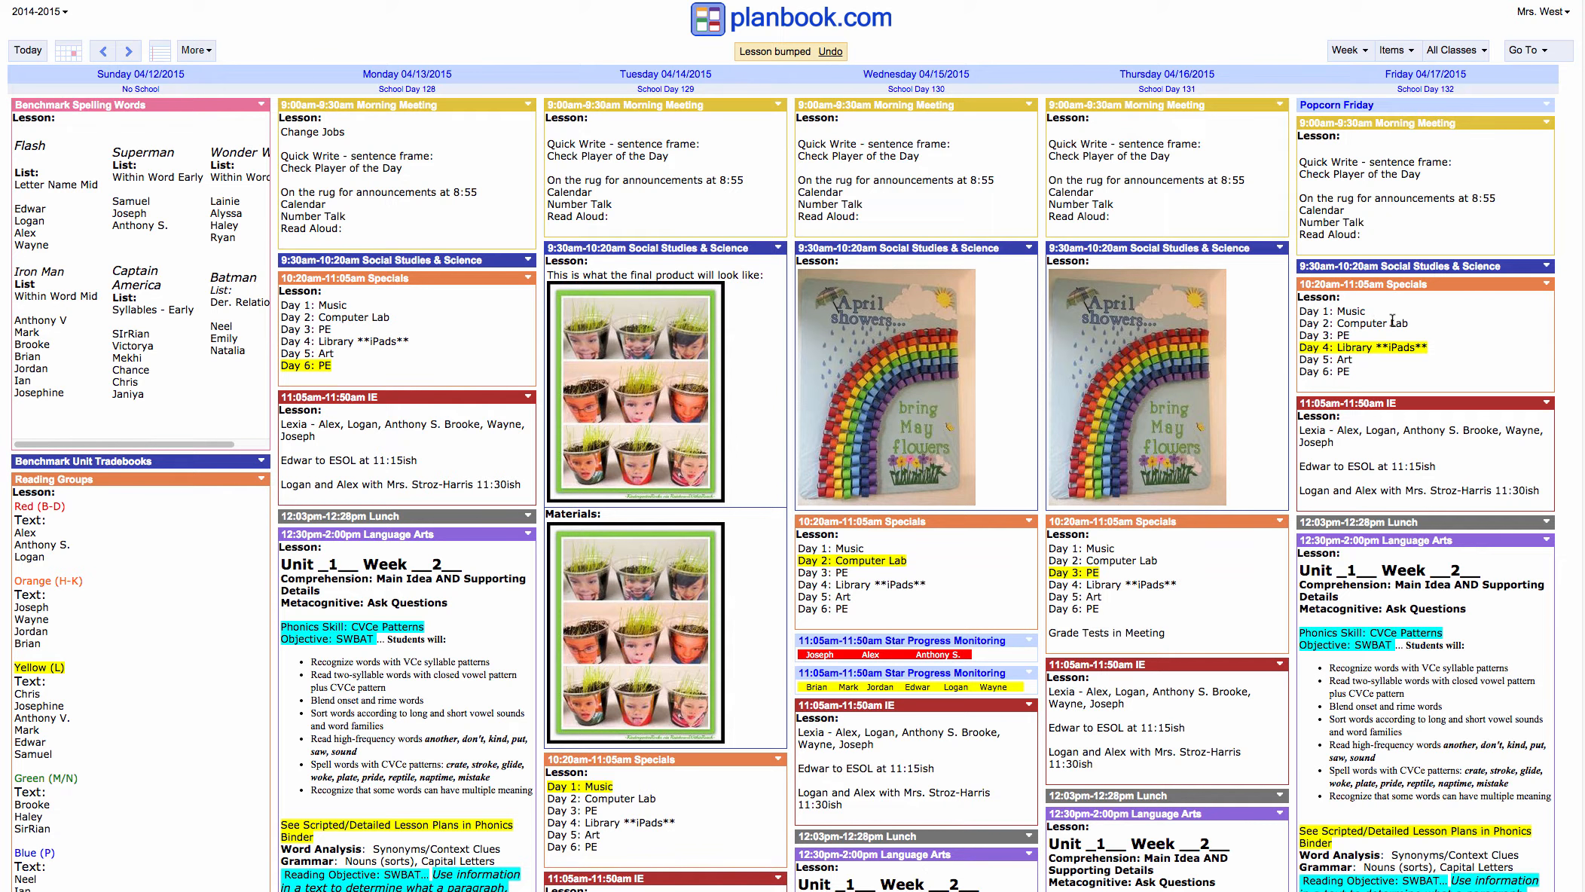
{"action": "left_click", "coordinate": [725, 412]}
{"action": "left_click", "coordinate": [584, 655]}
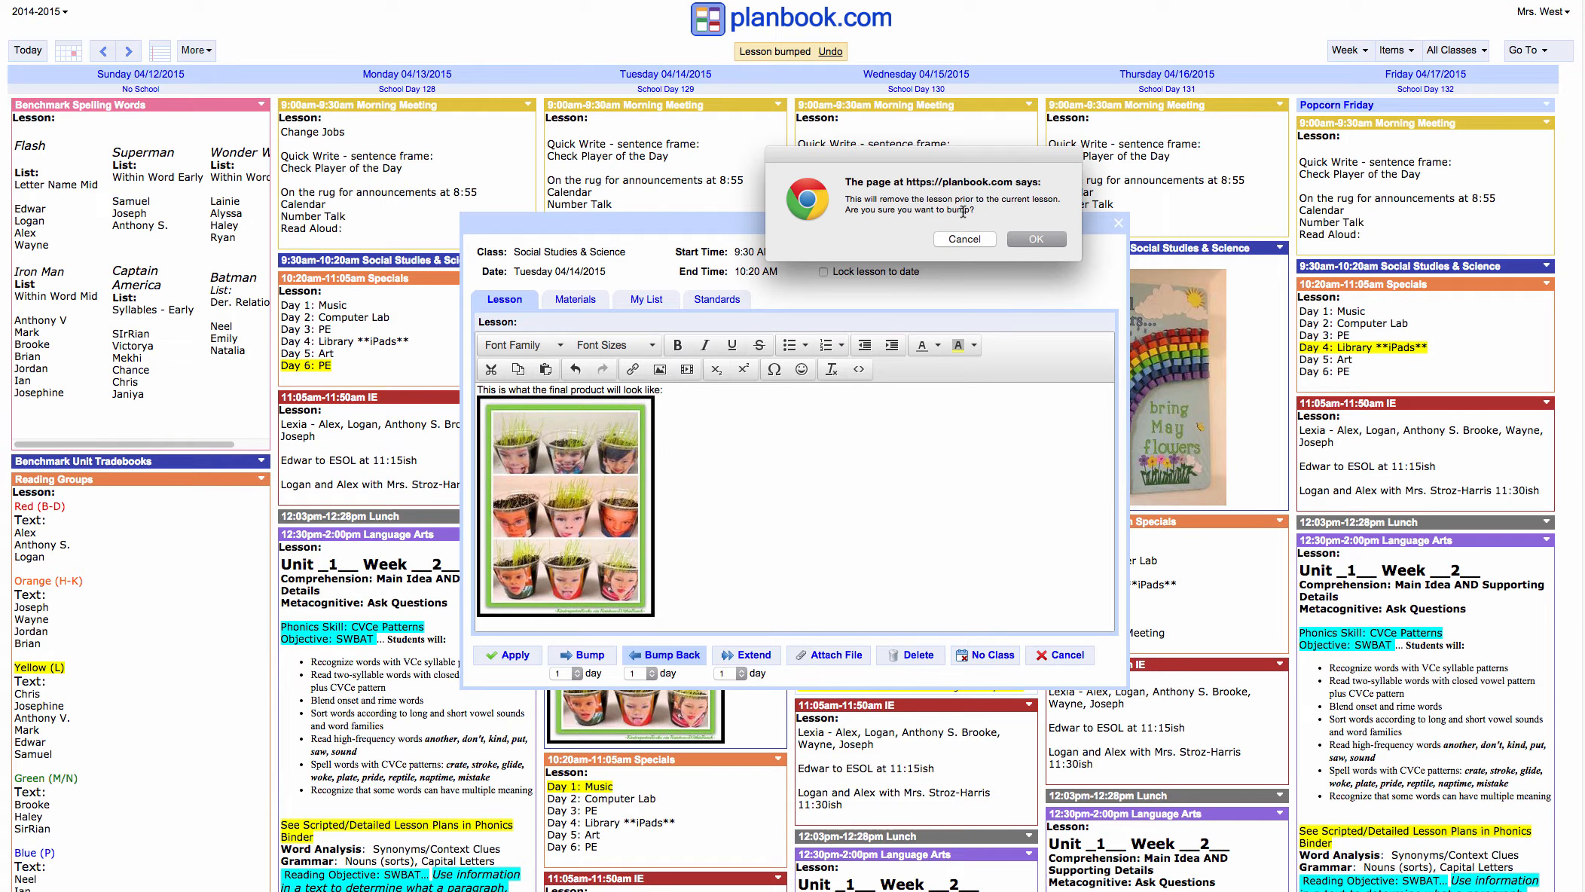
{"action": "left_click", "coordinate": [1029, 242]}
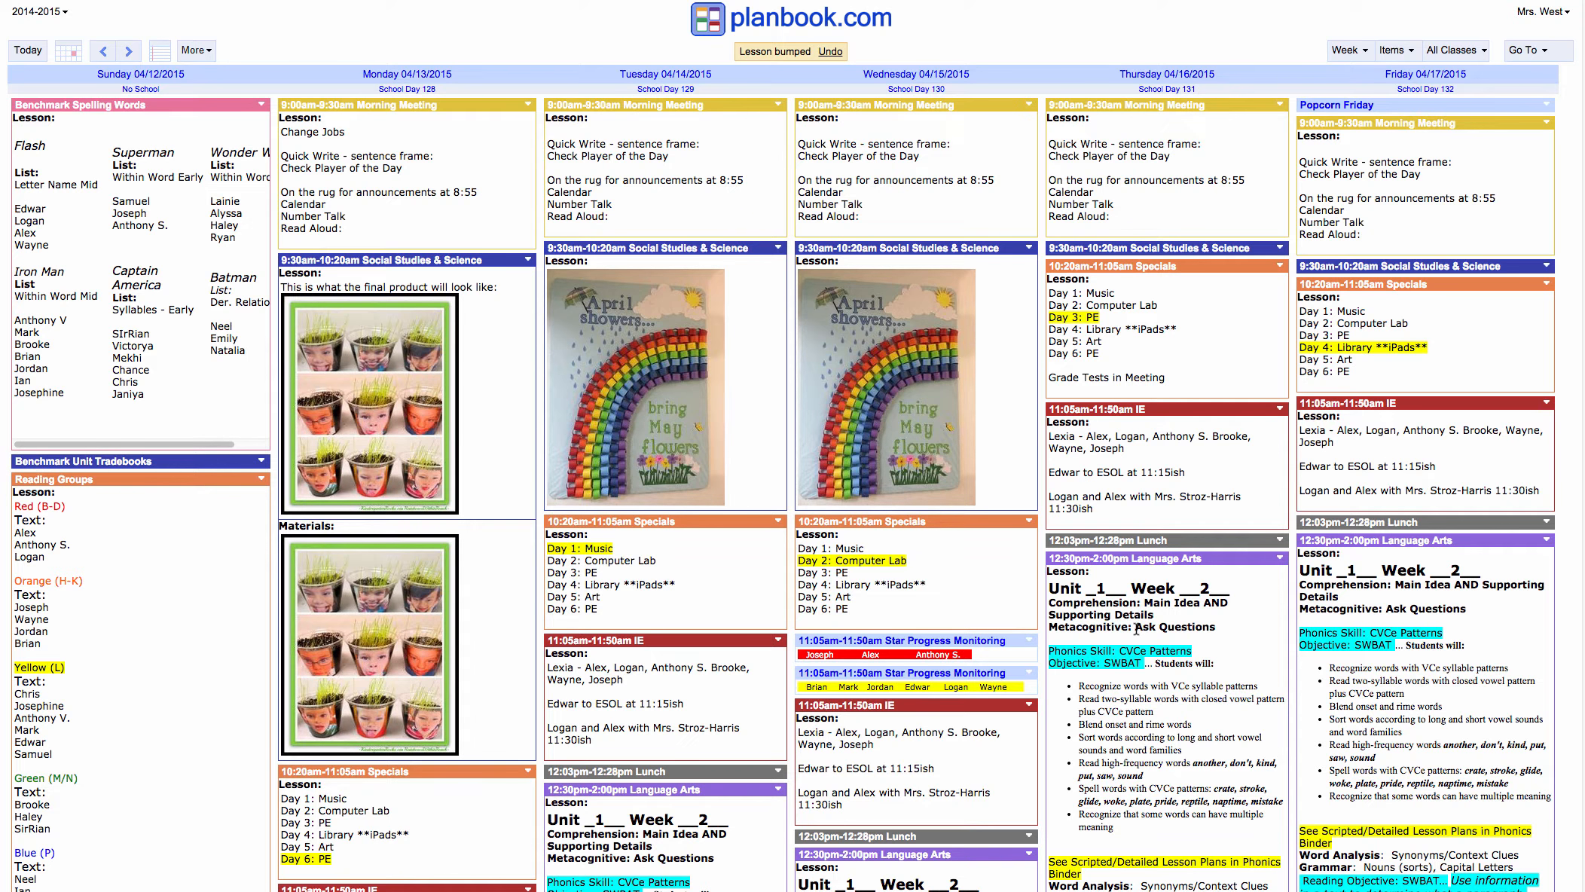
- Add the National - Bloom's Taxonomy Grade 2 standards BT.1 and BT.2 to Wednesday's Social Studies & Science lesson and apply them
{"action": "left_click", "coordinate": [896, 485]}
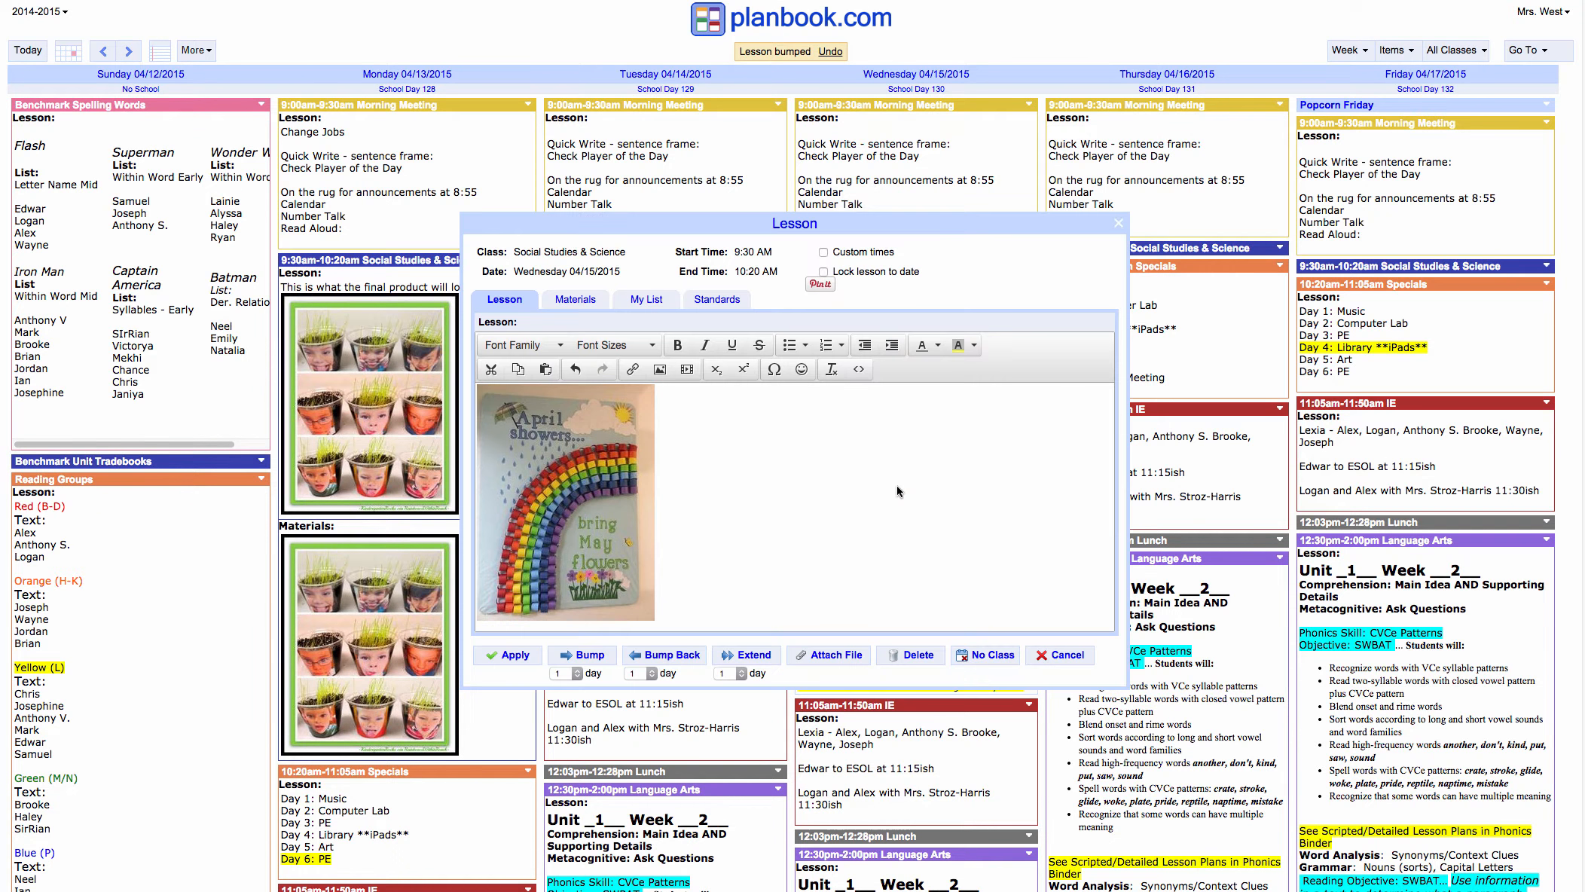
{"action": "left_click", "coordinate": [700, 303]}
{"action": "left_click", "coordinate": [557, 327]}
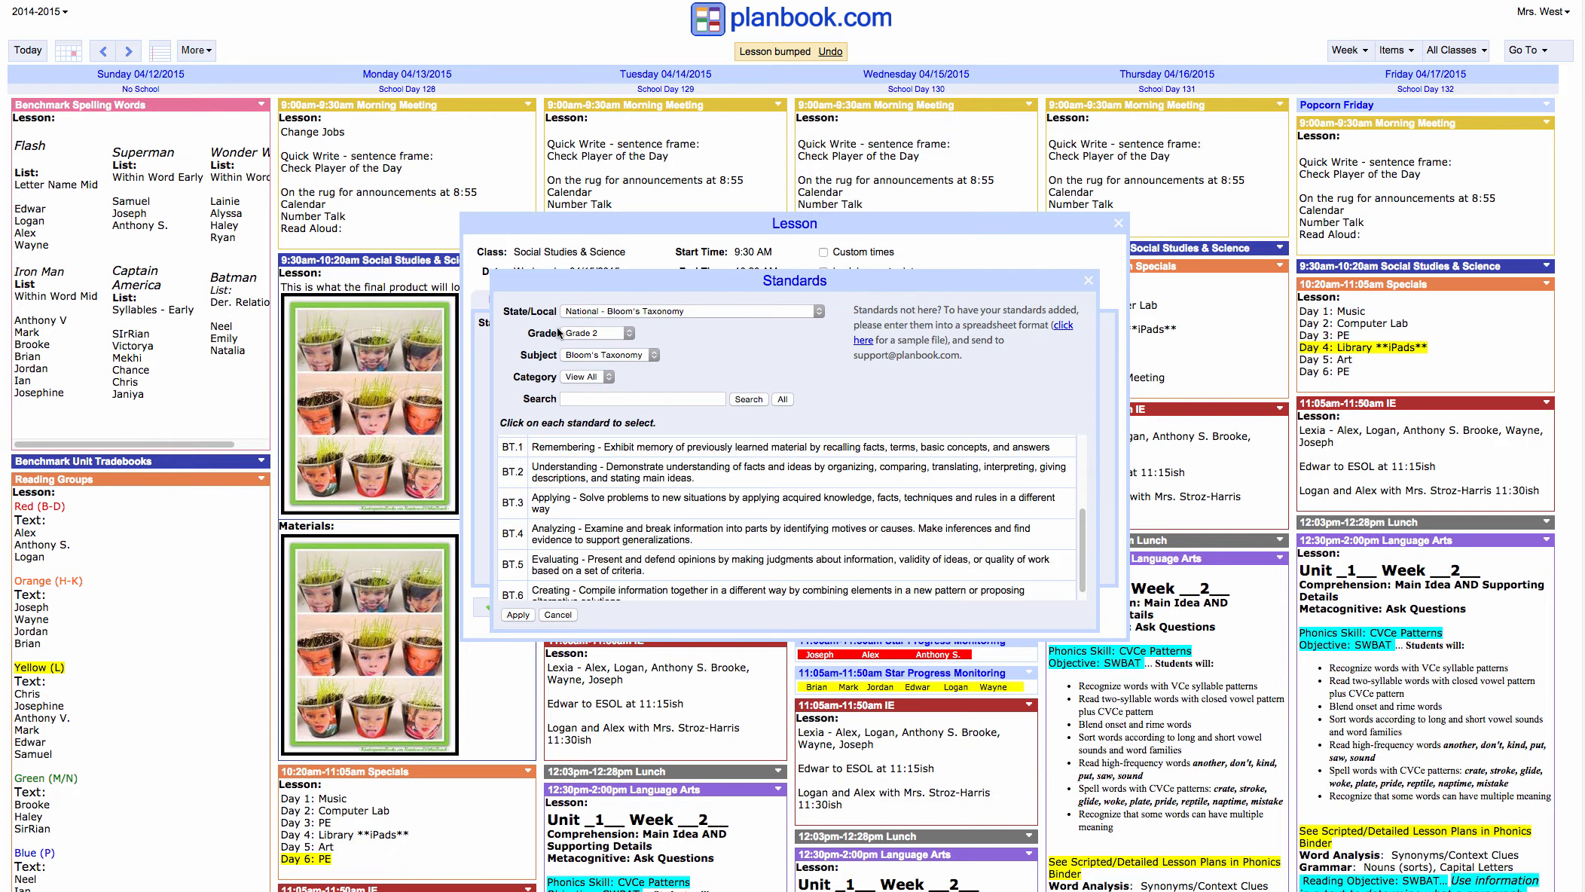
{"action": "left_click", "coordinate": [561, 482]}
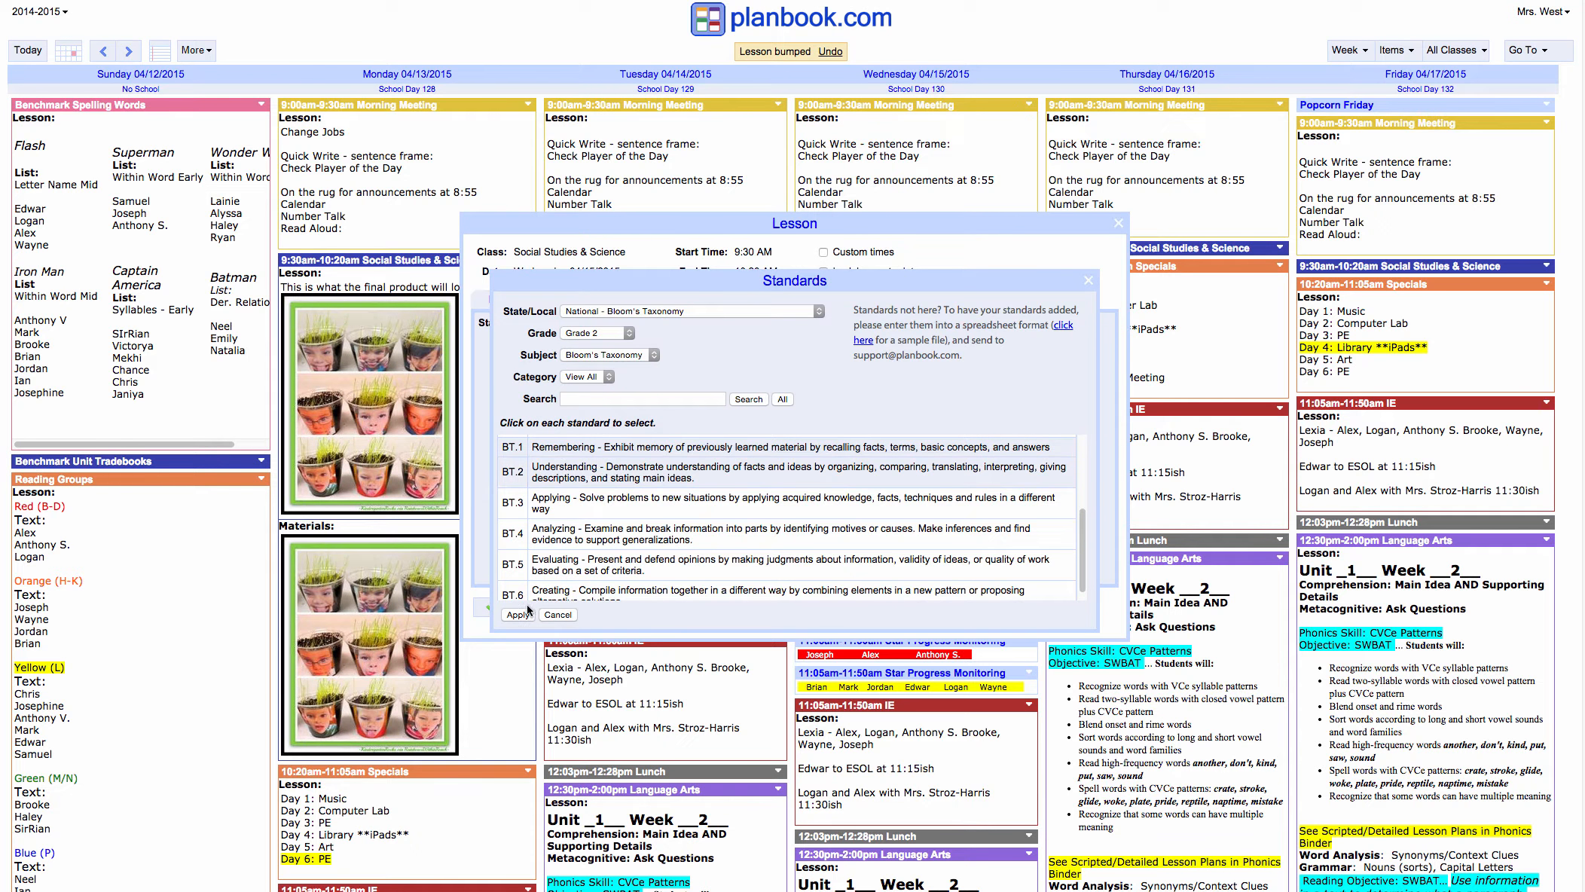
{"action": "left_click", "coordinate": [519, 615]}
{"action": "left_click", "coordinate": [517, 604]}
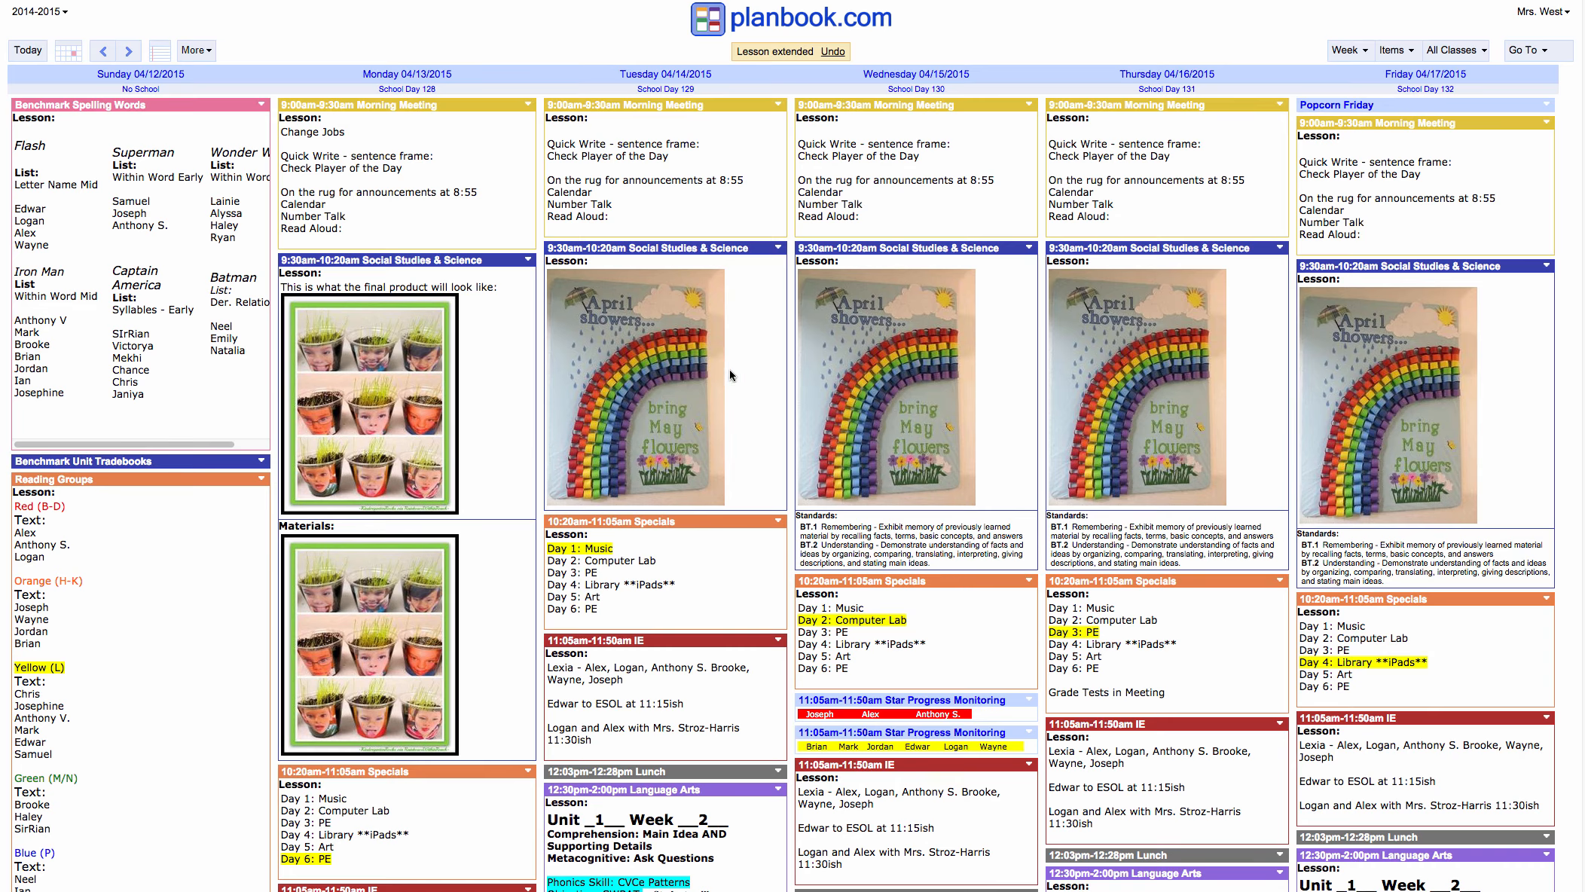
- Examine the computer's files offered for attaching to Wednesday's Social Studies & Science lesson and close the lesson without attaching one
{"action": "left_click", "coordinate": [1009, 408]}
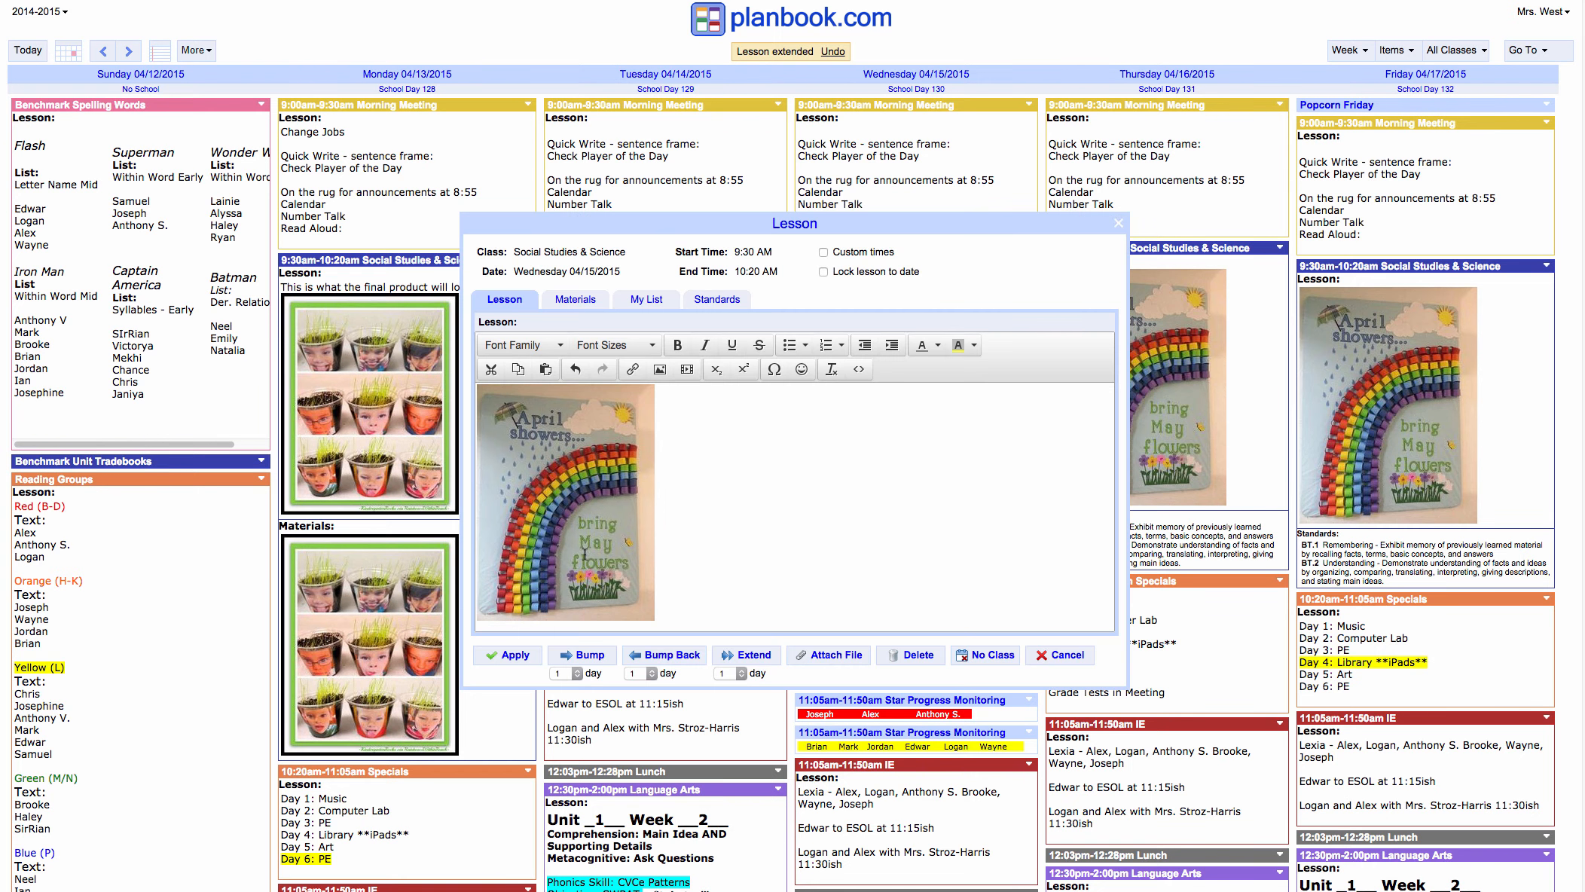
{"action": "left_click", "coordinate": [818, 656]}
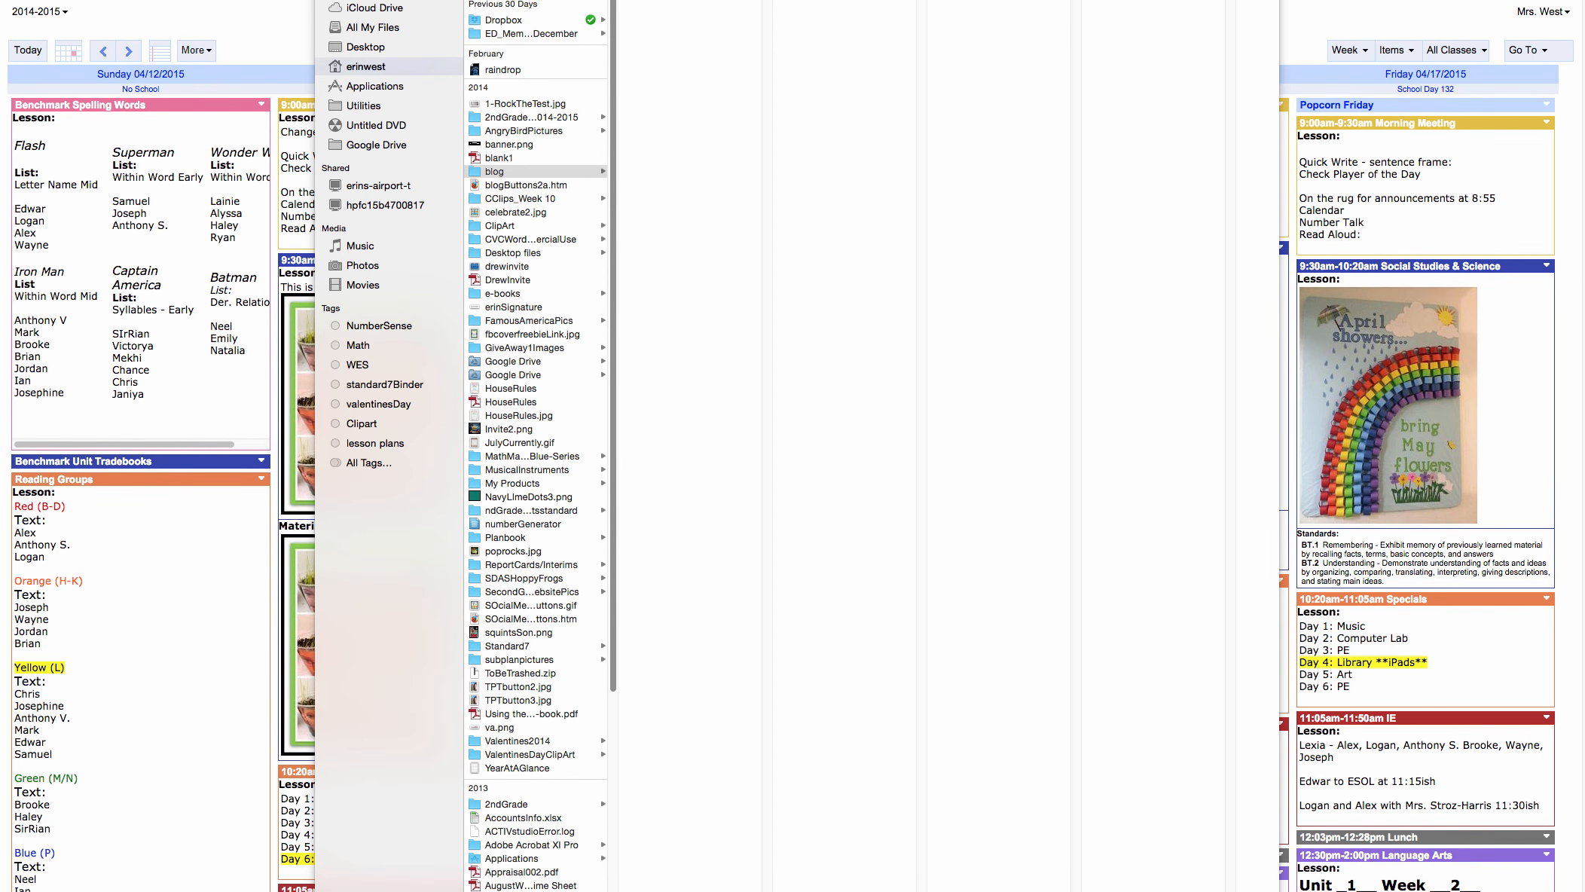
{"action": "key", "text": "Escape"}
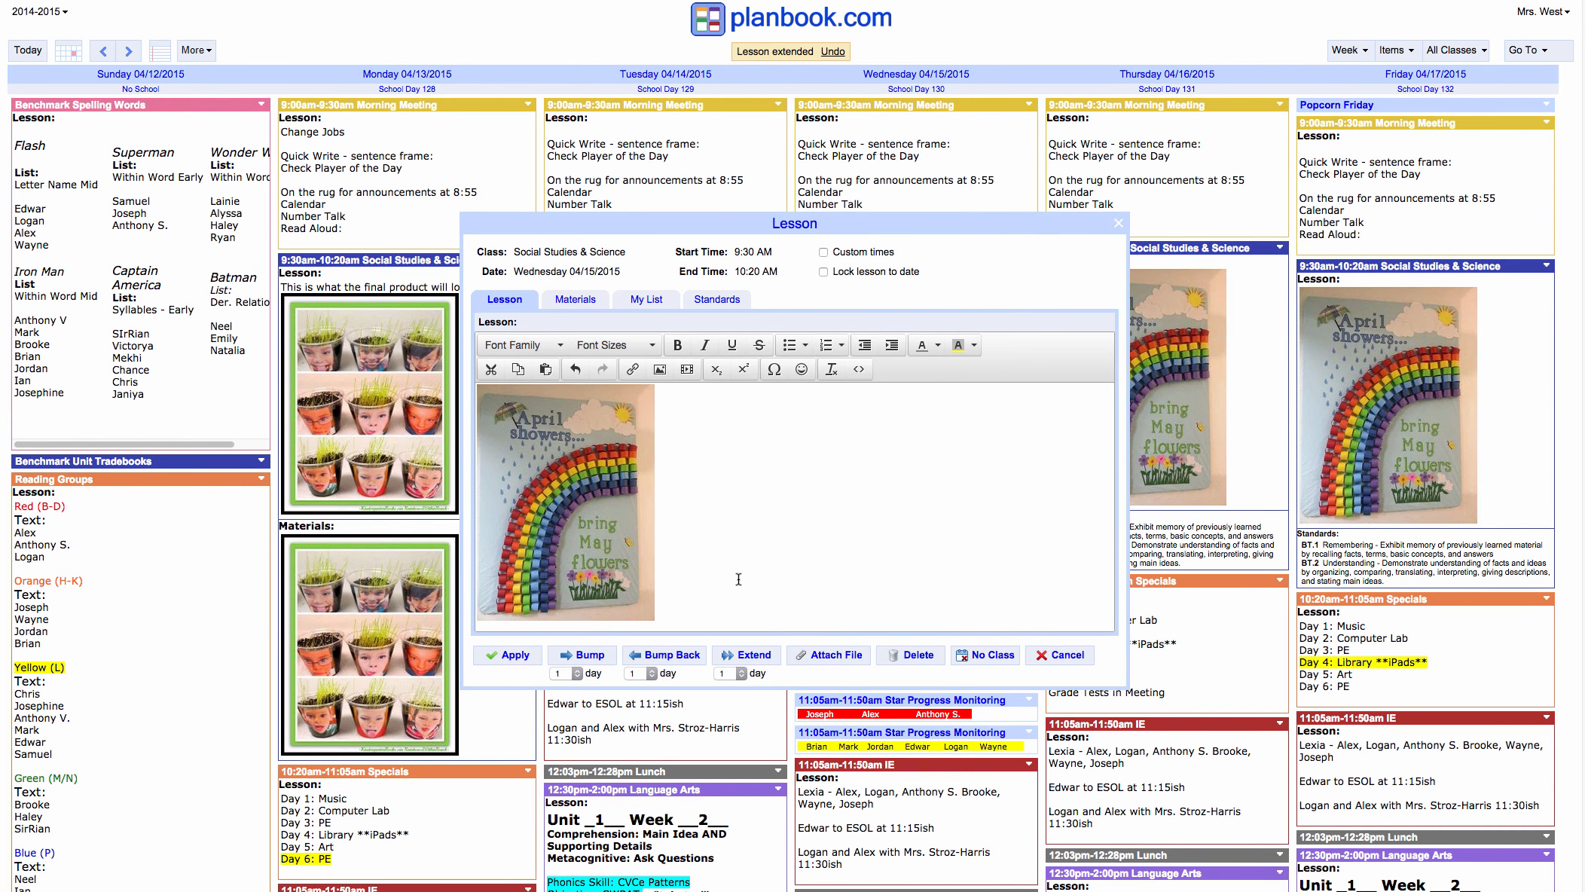
{"action": "left_click", "coordinate": [1051, 661]}
- Go back to the weekly plans for the week of 04/05/2015
{"action": "left_click", "coordinate": [103, 50]}
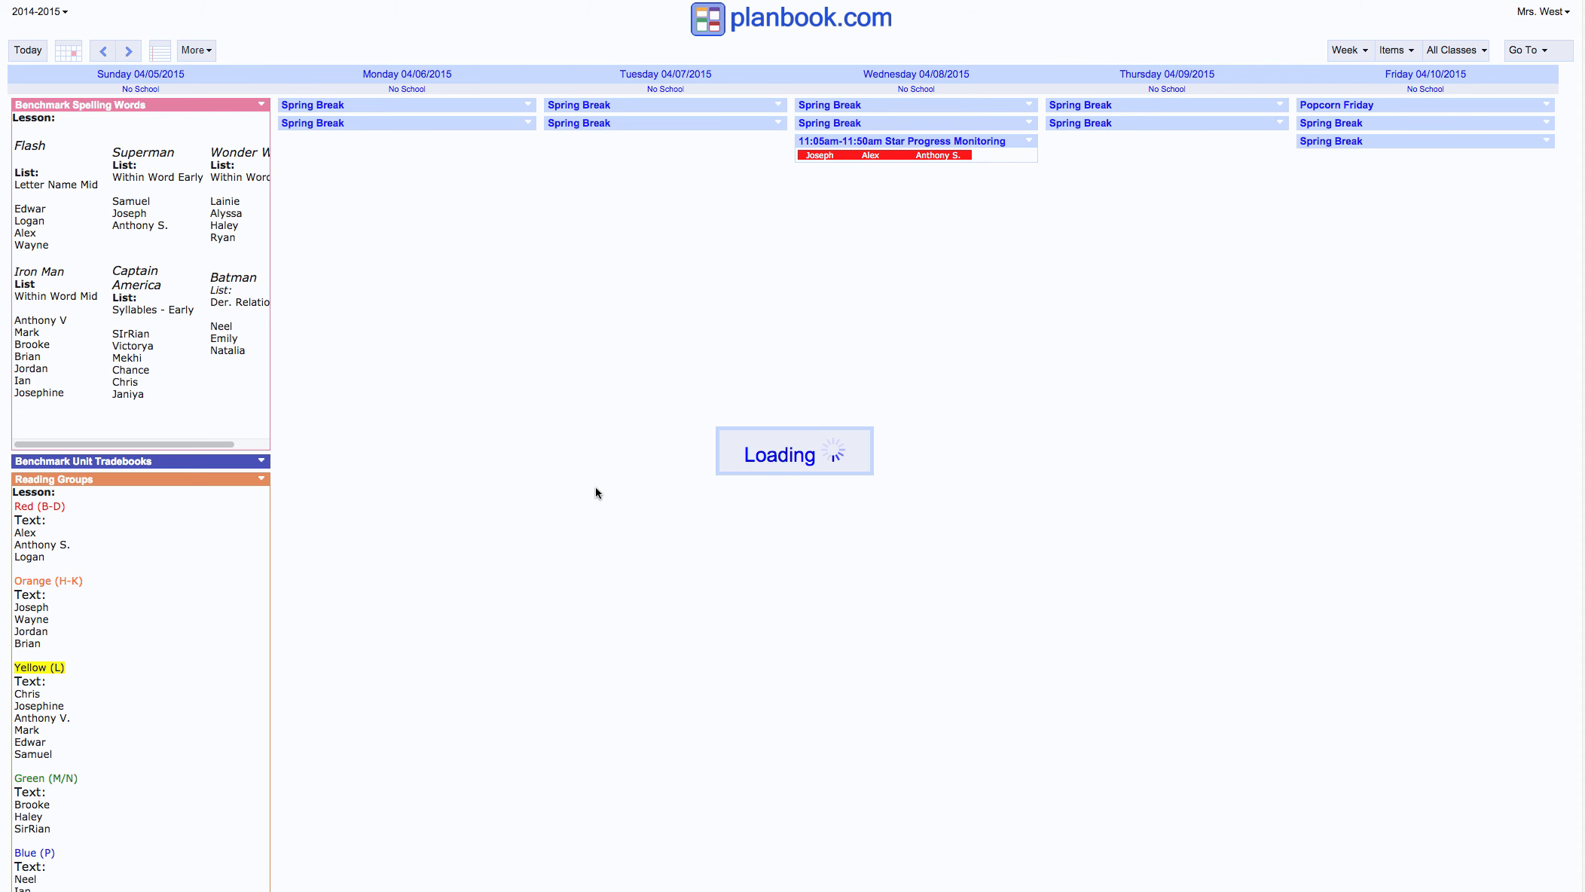